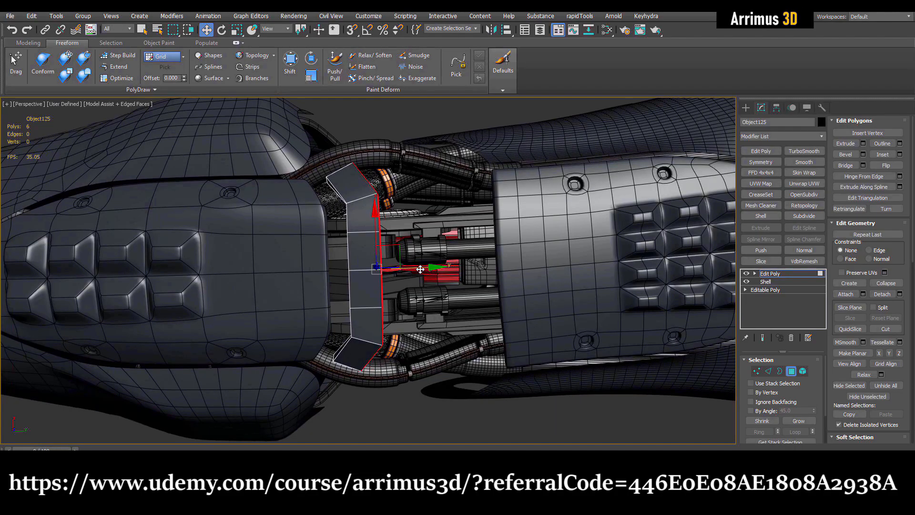
pyautogui.moveTo(420, 270)
pyautogui.mouseDown()
pyautogui.moveTo(537, 276)
pyautogui.moveTo(514, 276)
pyautogui.mouseUp()
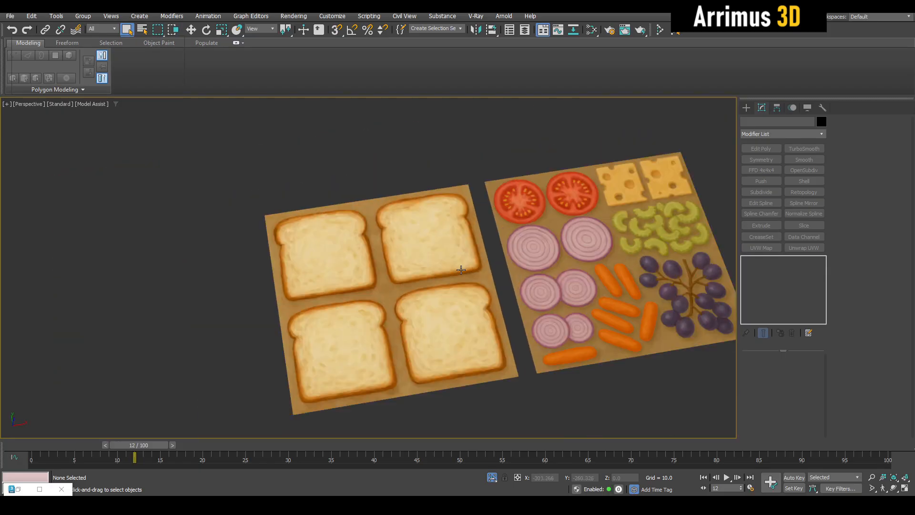
# Select the plane textured with four bread slices and add an Edit Poly modifier to it.
pyautogui.scroll(3, 461, 270)
pyautogui.moveTo(468, 248); pyautogui.dragTo(332, 284, button='middle')
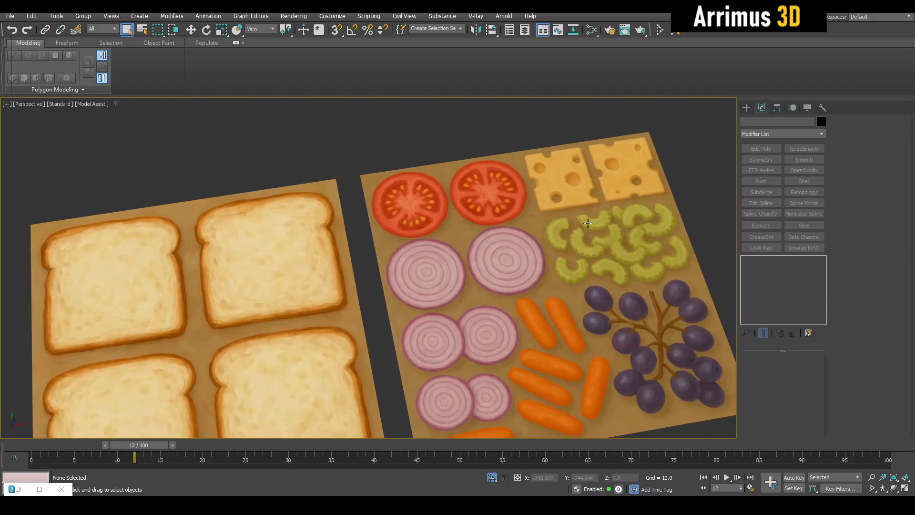
pyautogui.moveTo(428, 270); pyautogui.dragTo(553, 235, button='middle')
pyautogui.keyDown('alt'); pyautogui.moveTo(553, 234); pyautogui.dragTo(513, 254, button='middle'); pyautogui.keyUp('alt')
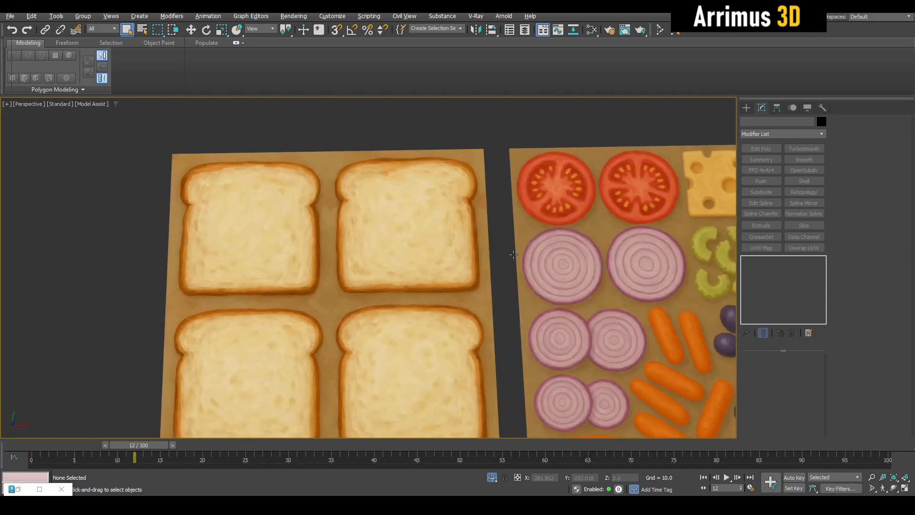
pyautogui.click(468, 239)
pyautogui.scroll(-4, 515, 229)
pyautogui.press('w')
pyautogui.click(747, 107)
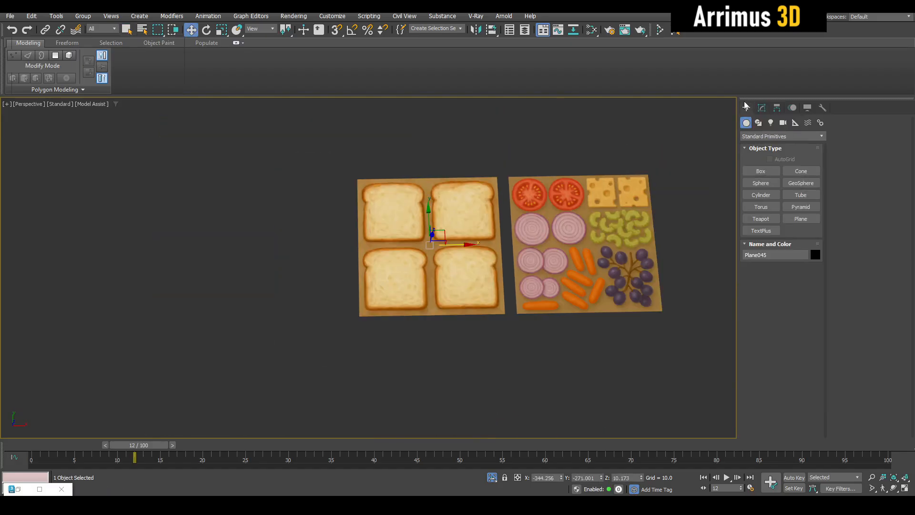
pyautogui.click(762, 108)
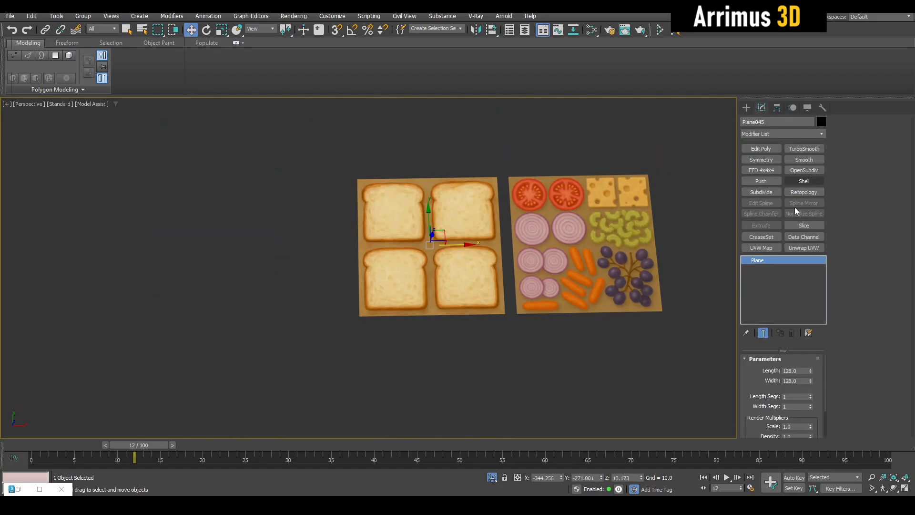
pyautogui.moveTo(812, 369)
pyautogui.mouseDown()
pyautogui.moveTo(811, 330)
pyautogui.moveTo(811, 360)
pyautogui.mouseUp()
pyautogui.rightClick(812, 361)
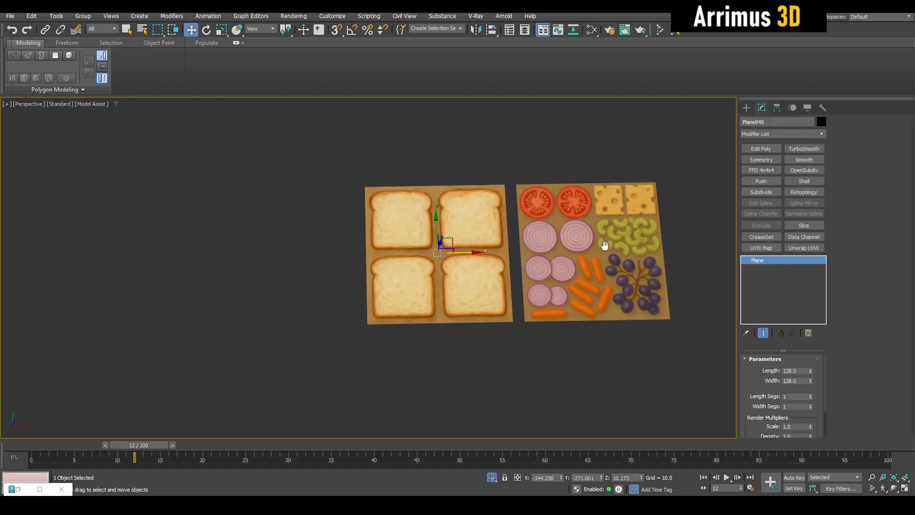
pyautogui.click(761, 149)
pyautogui.press('z')
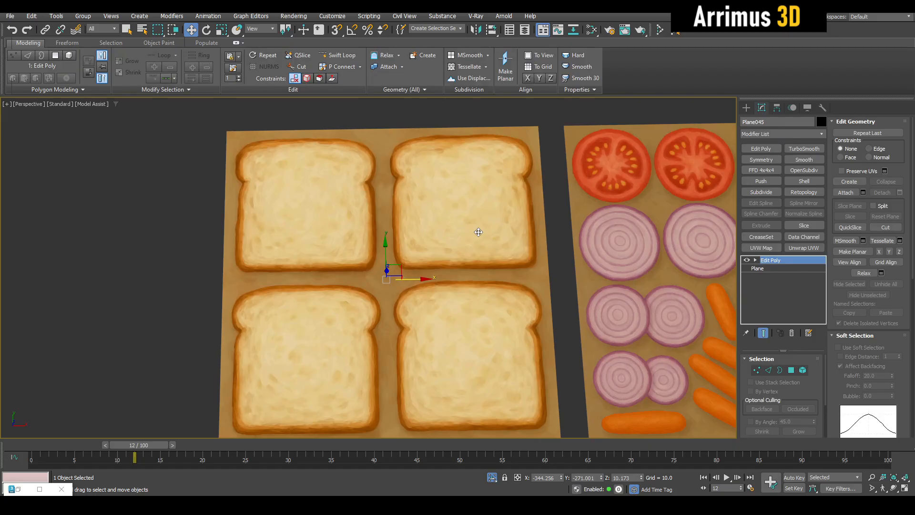
# Switch the bread plane to vertex editing and display edged faces in the viewport.
pyautogui.press('1')
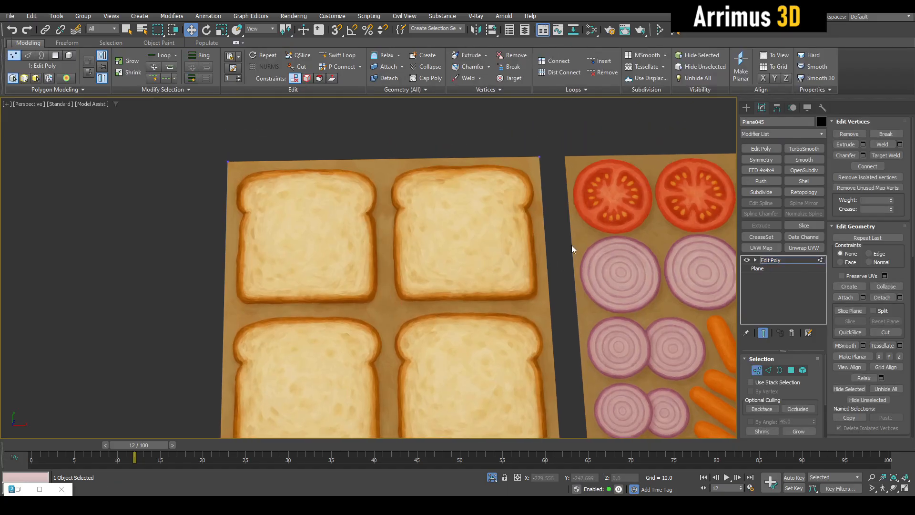
pyautogui.press('F4')
pyautogui.moveTo(554, 241); pyautogui.dragTo(529, 258, button='middle')
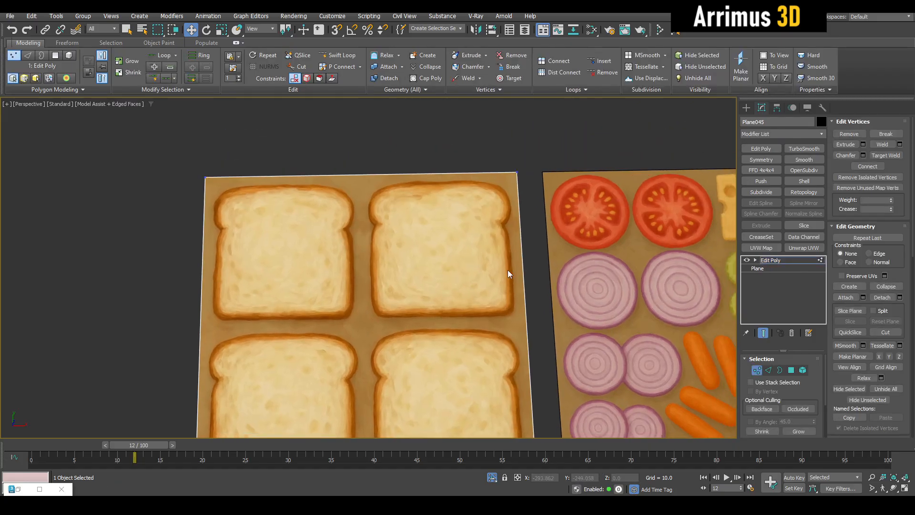
pyautogui.scroll(4, 511, 269)
pyautogui.press('q')
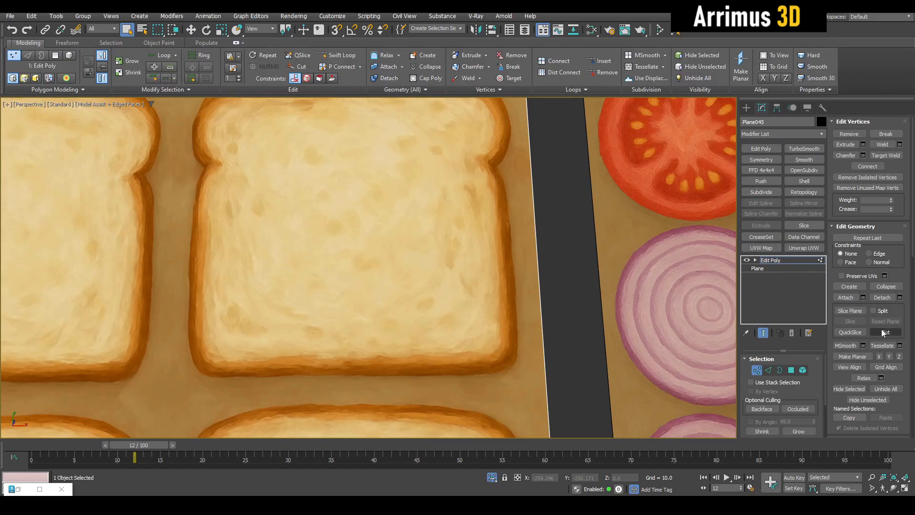
pyautogui.moveTo(519, 285); pyautogui.dragTo(552, 337, button='middle')
pyautogui.hotkey('alt', 'c')
pyautogui.scroll(6, 537, 317)
pyautogui.click(491, 336)
pyautogui.click(494, 275)
pyautogui.moveTo(496, 195); pyautogui.dragTo(482, 440, button='middle')
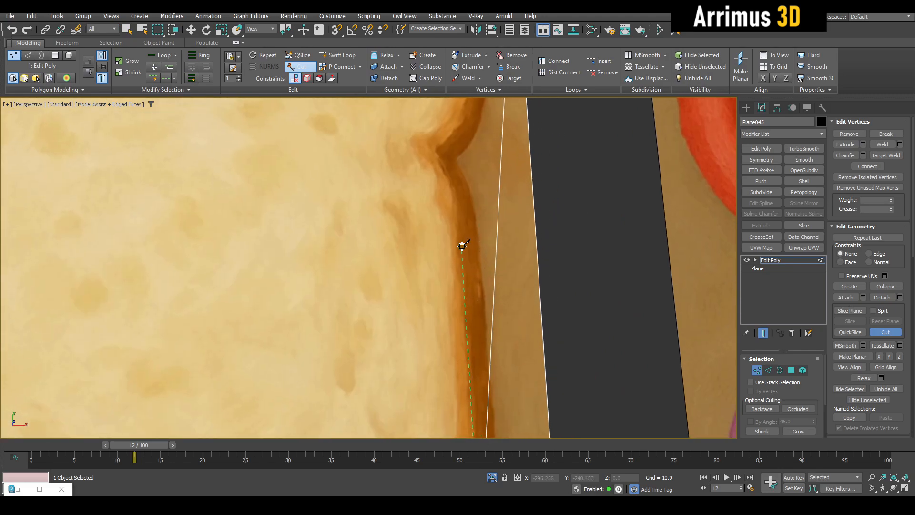
pyautogui.scroll(-6, 463, 246)
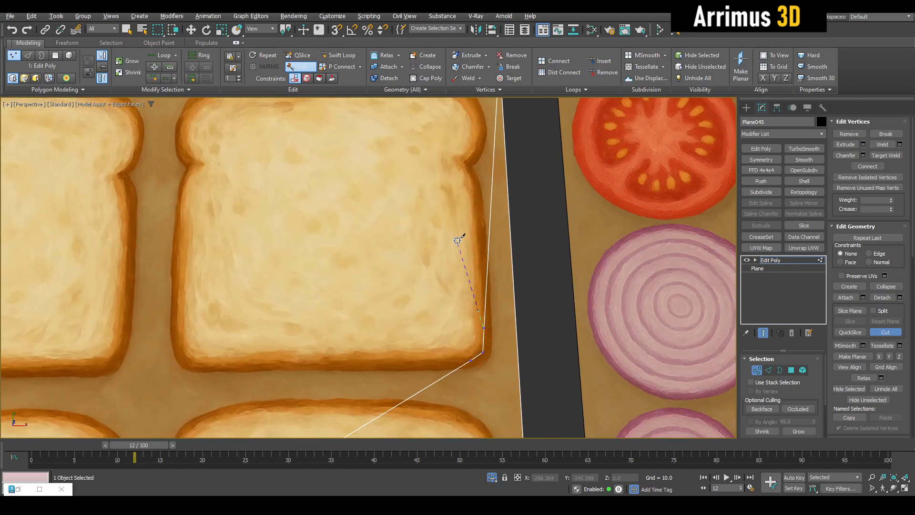
pyautogui.hotkey('ctrl', 'z')
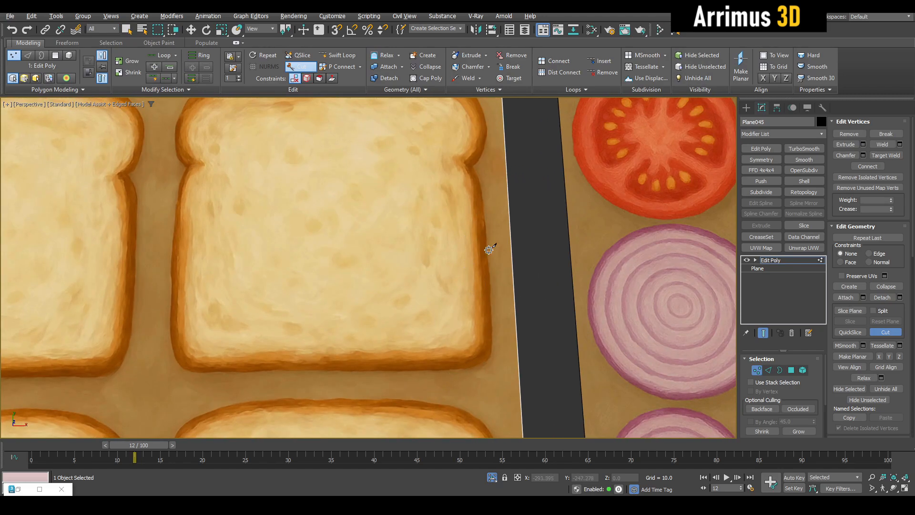
pyautogui.scroll(-6, 490, 249)
pyautogui.rightClick(502, 240)
pyautogui.moveTo(440, 277); pyautogui.dragTo(525, 255, button='middle')
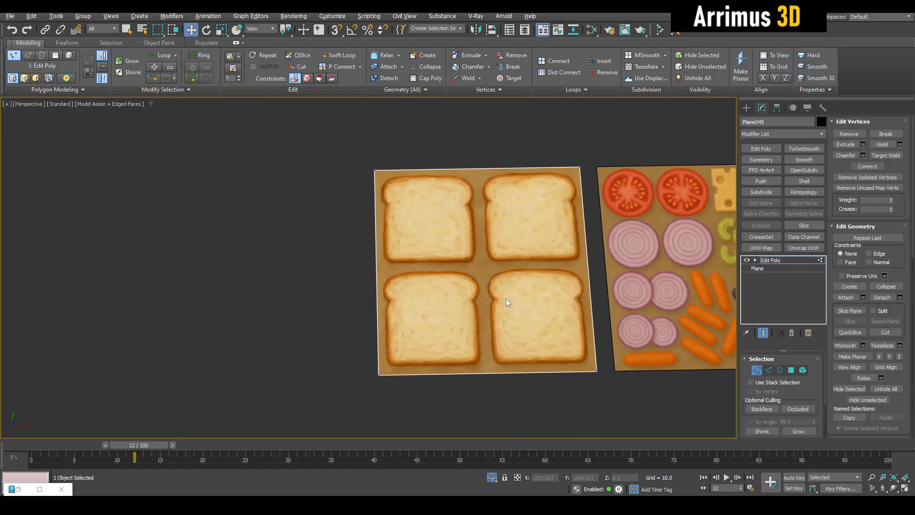
# Clone the whole bread plane as one Copy, moved about 121 units along negative X beside the original.
pyautogui.scroll(-5, 525, 255)
pyautogui.scroll(4, 536, 265)
pyautogui.press('1')
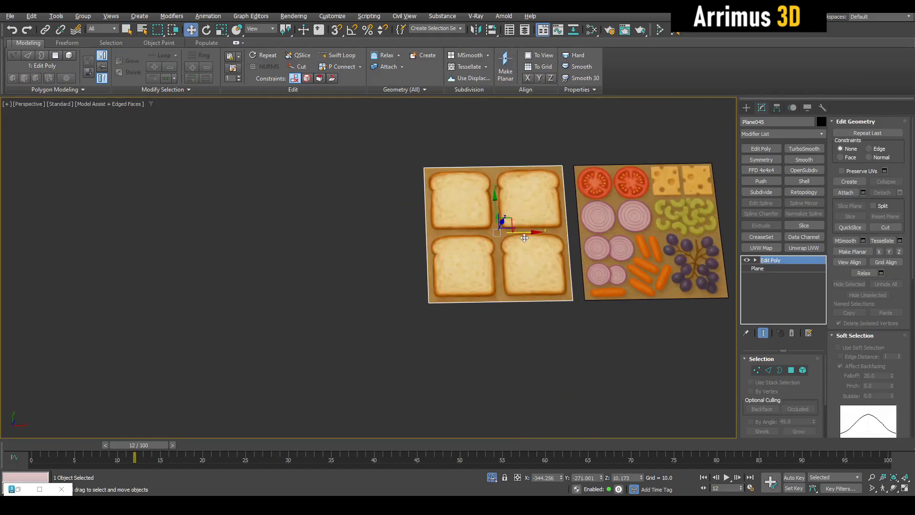
pyautogui.keyDown('shift'); pyautogui.moveTo(525, 239); pyautogui.dragTo(360, 239); pyautogui.keyUp('shift')
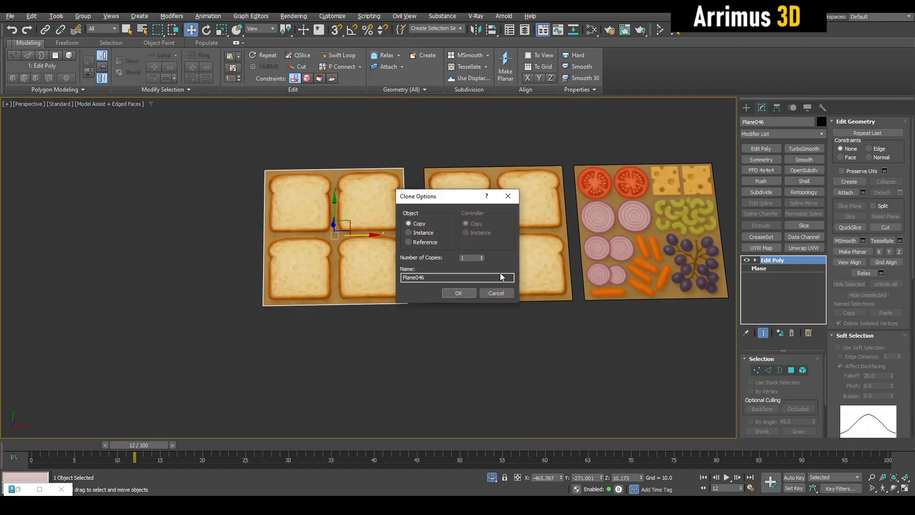
pyautogui.click(461, 293)
# Cut along the upper-right bread slice's outline on the copied plane, from its lower-right corner up the right side to the notch.
pyautogui.press('1')
pyautogui.scroll(3, 429, 238)
pyautogui.press('q')
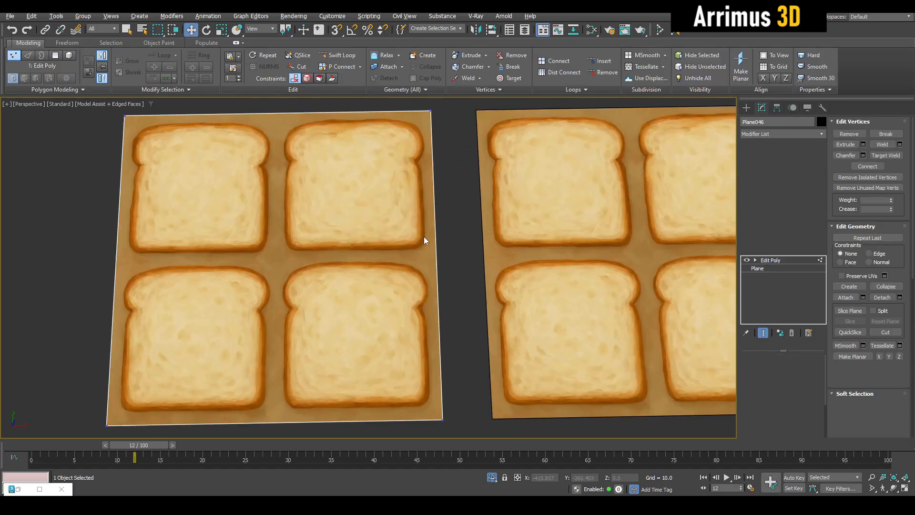
pyautogui.scroll(8, 482, 280)
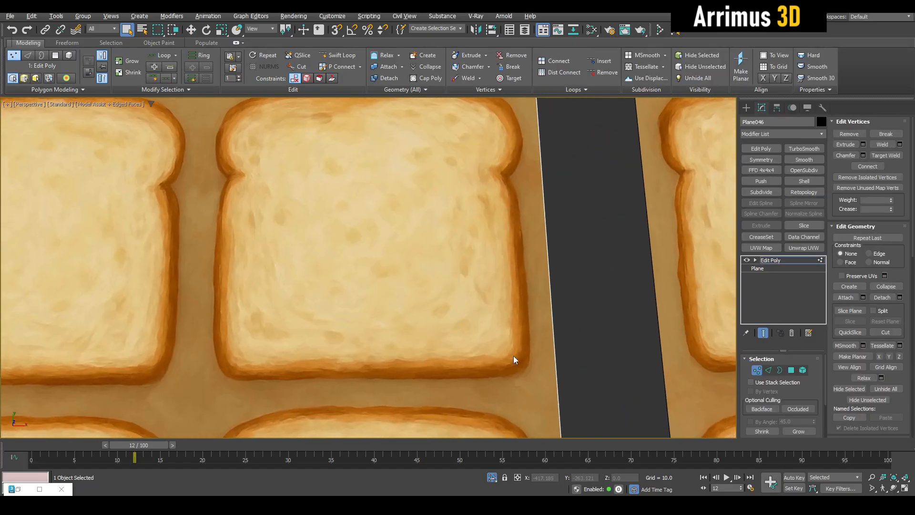
pyautogui.scroll(2, 513, 356)
pyautogui.hotkey('alt', 'c')
pyautogui.click(529, 352)
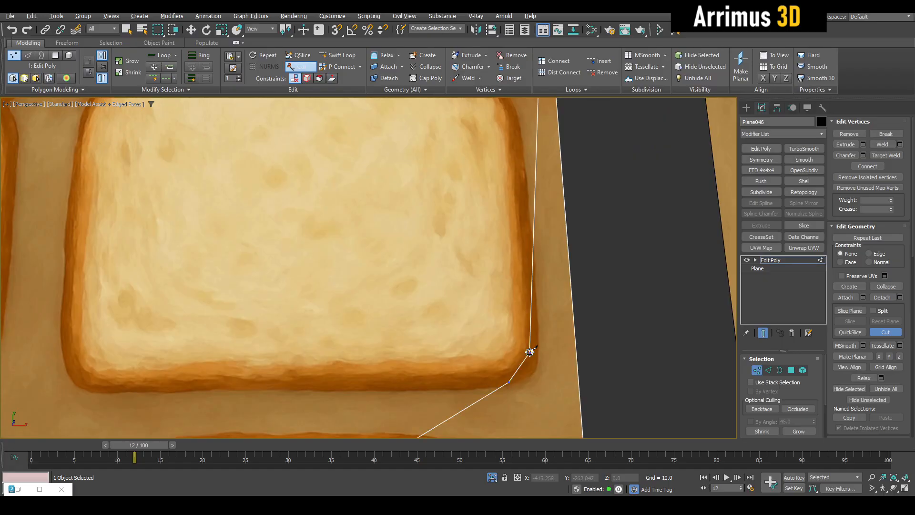
pyautogui.moveTo(519, 229); pyautogui.dragTo(501, 346, button='middle')
pyautogui.click(497, 233)
pyautogui.click(481, 206)
pyautogui.scroll(-4, 570, 247)
pyautogui.scroll(3, 557, 295)
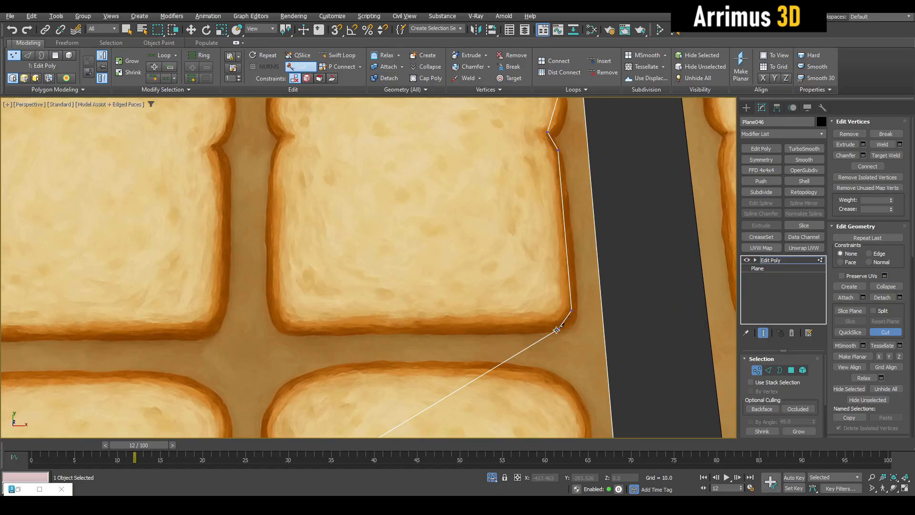
# Continue the cut along the slice's bottom edge and up its left side, past the notch to the upper-left shoulder.
pyautogui.click(290, 331)
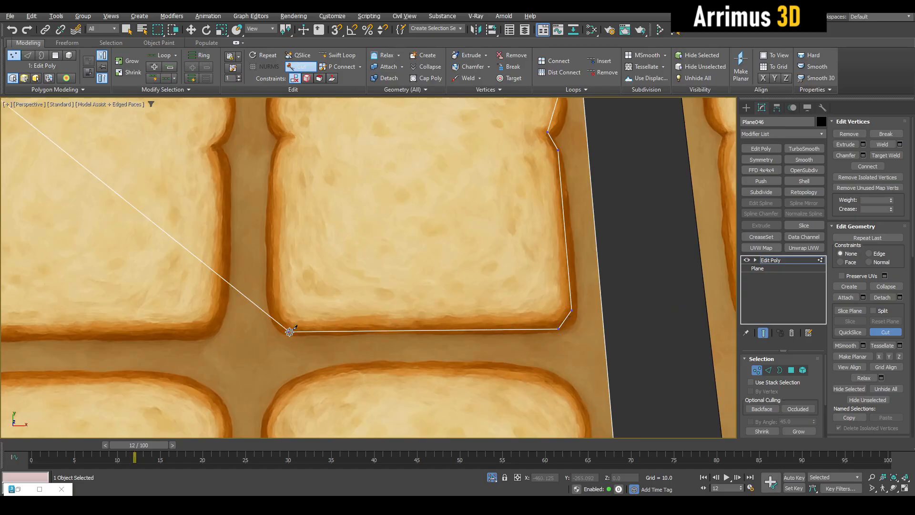
pyautogui.click(273, 313)
pyautogui.scroll(-3, 296, 315)
pyautogui.scroll(3, 281, 258)
pyautogui.click(270, 256)
pyautogui.click(279, 231)
pyautogui.click(266, 221)
pyautogui.click(265, 192)
pyautogui.click(275, 168)
pyautogui.rightClick(491, 213)
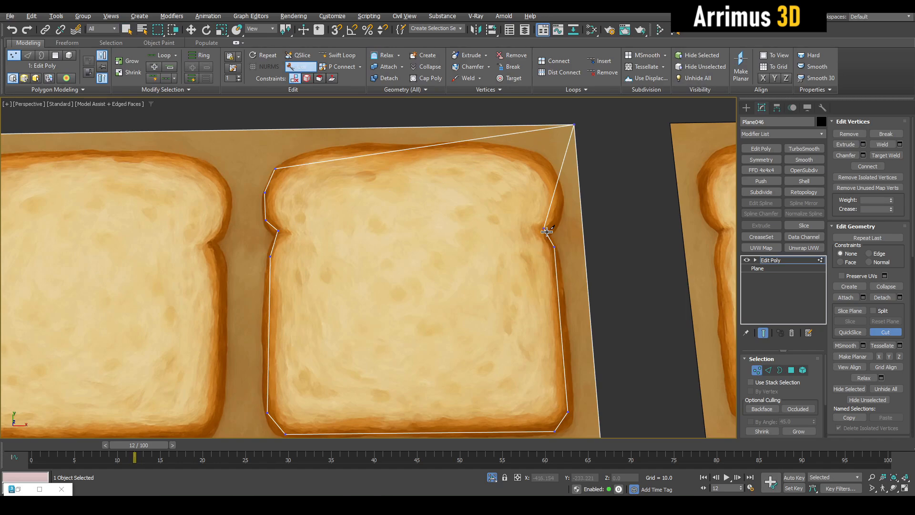
# Close the cut outline around the slice's right shoulder and across its top edge to the upper-left shoulder.
pyautogui.click(561, 213)
pyautogui.click(558, 177)
pyautogui.click(537, 151)
pyautogui.click(422, 147)
pyautogui.click(310, 152)
pyautogui.click(276, 167)
pyautogui.rightClick(353, 166)
# Delete the copied plane's outer corner vertices so only the outlined bread slice is kept.
pyautogui.scroll(-7, 364, 177)
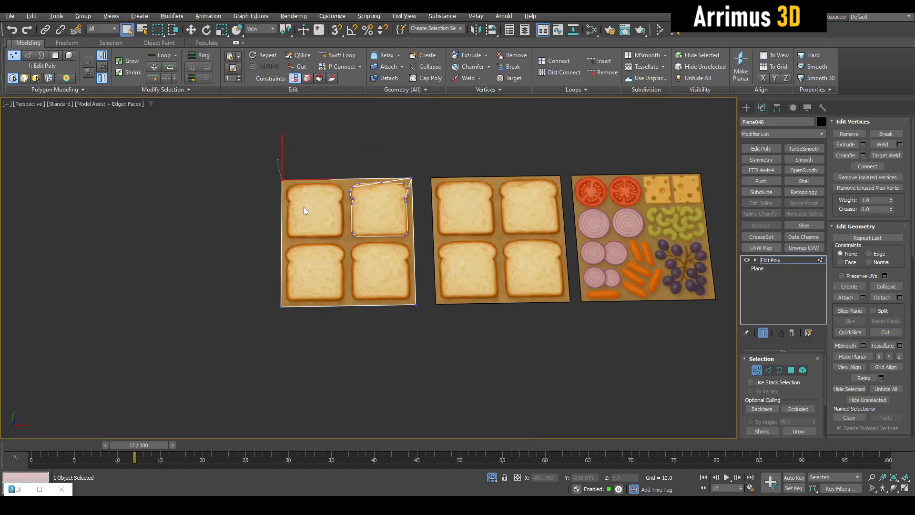
pyautogui.press('Delete')
pyautogui.scroll(5, 393, 194)
pyautogui.click(434, 160)
pyautogui.press('Delete')
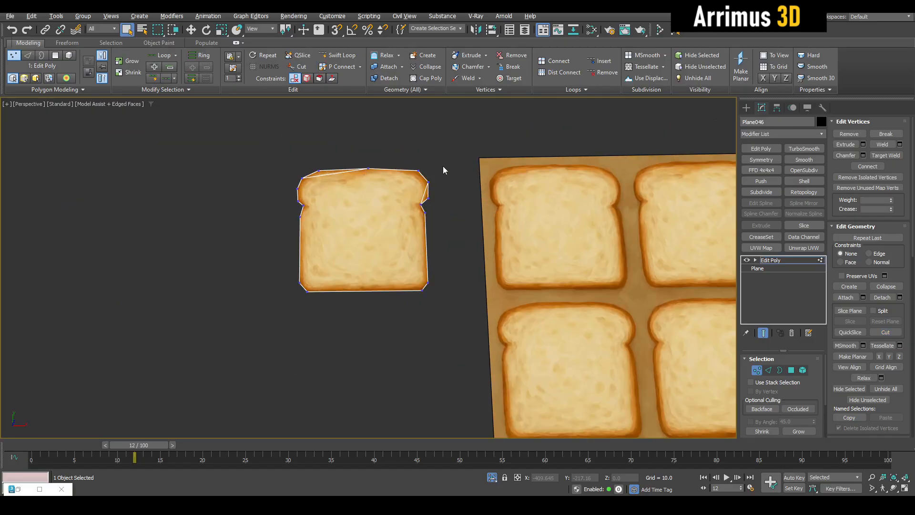
# Remove the leftover edges at the slice's top-left and right shoulders.
pyautogui.scroll(4, 433, 186)
pyautogui.press('2')
pyautogui.click(423, 164)
pyautogui.press('BackSpace')
pyautogui.click(210, 150)
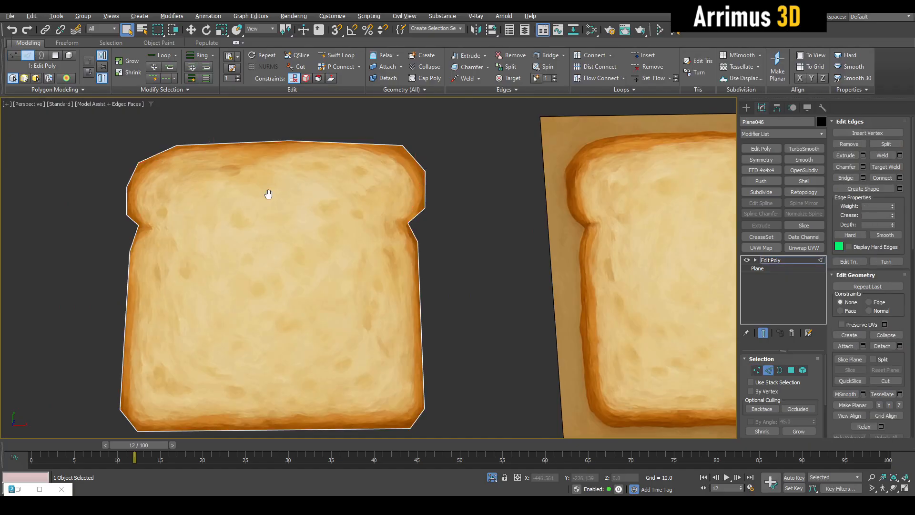
pyautogui.moveTo(271, 202); pyautogui.dragTo(345, 204, button='middle')
# Return to vertex editing with the Cut tool and turn on snapping to Vertex.
pyautogui.press('1')
pyautogui.hotkey('alt', 'c')
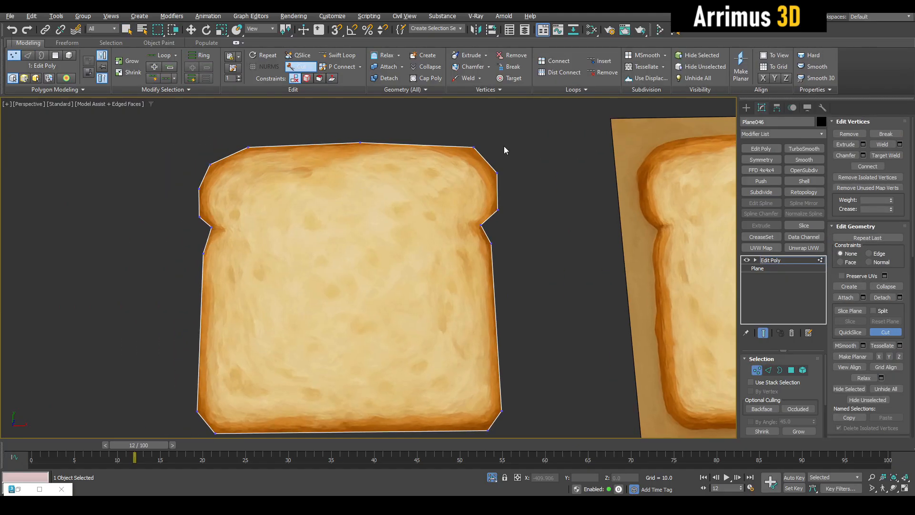
pyautogui.rightClick(336, 30)
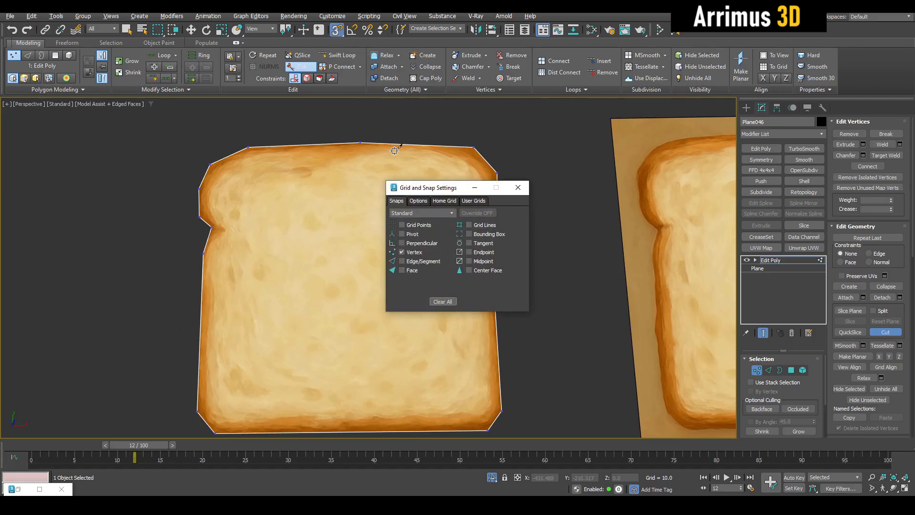
pyautogui.click(518, 188)
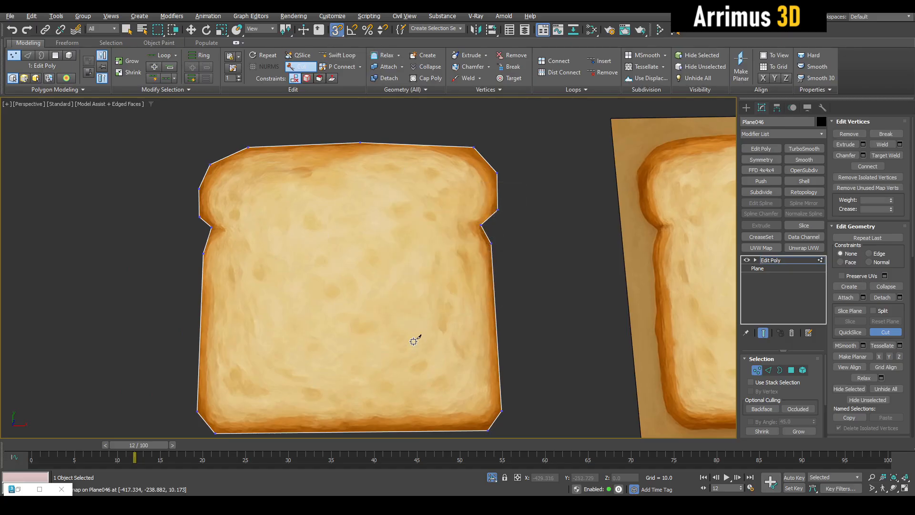
# Cut horizontal edges between opposite outline vertices at the slice's bottom corners, notches and shoulders.
pyautogui.moveTo(415, 343); pyautogui.dragTo(444, 260, button='middle')
pyautogui.click(528, 328)
pyautogui.rightClick(528, 329)
pyautogui.moveTo(319, 184); pyautogui.dragTo(300, 255, button='middle')
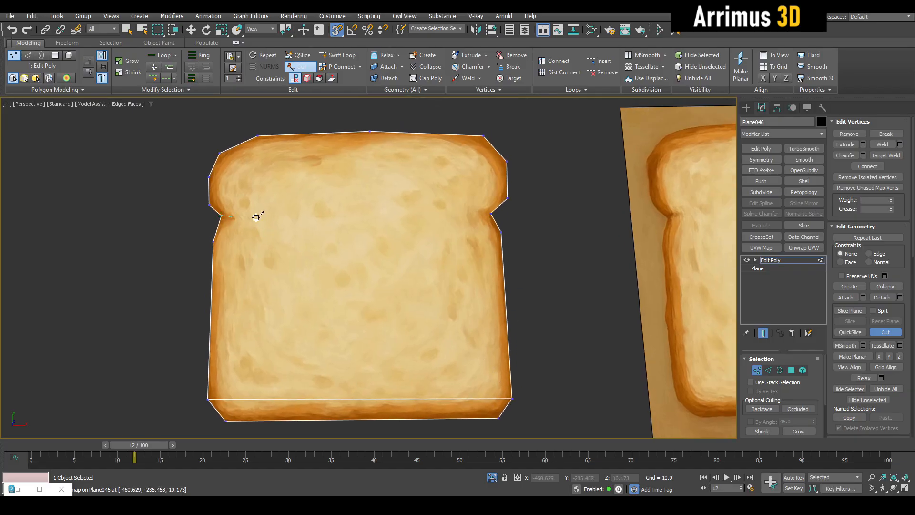
pyautogui.click(491, 215)
pyautogui.click(214, 241)
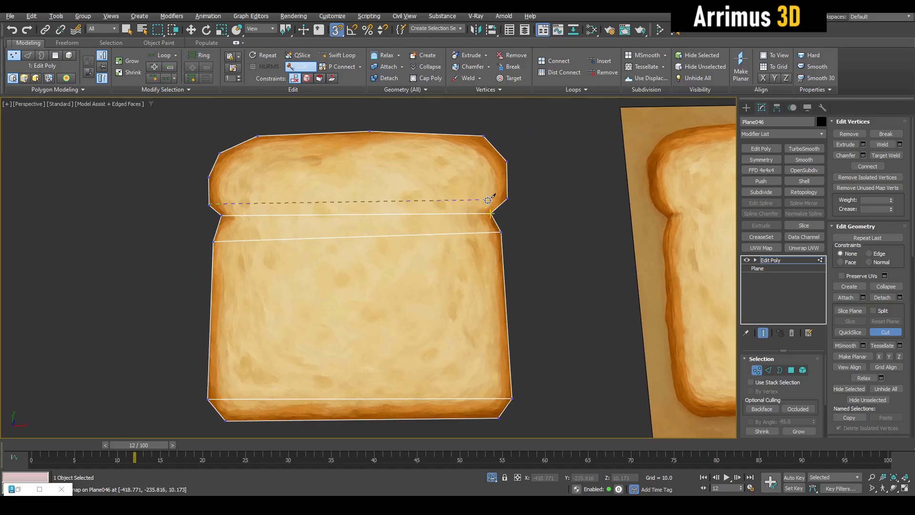
pyautogui.click(508, 199)
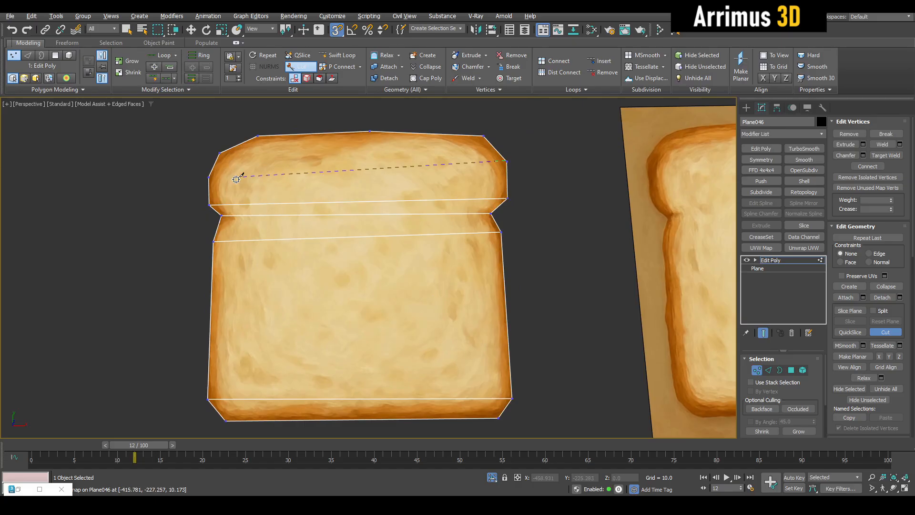
pyautogui.click(210, 177)
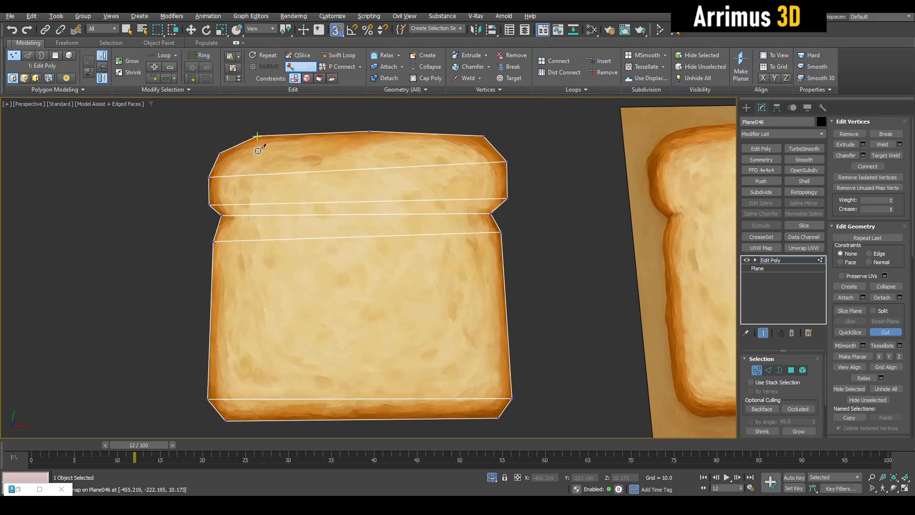
# Cut three vertical edges down the slice, from the two upper shoulder vertices and the top-middle vertex to the bottom edge.
pyautogui.click(247, 421)
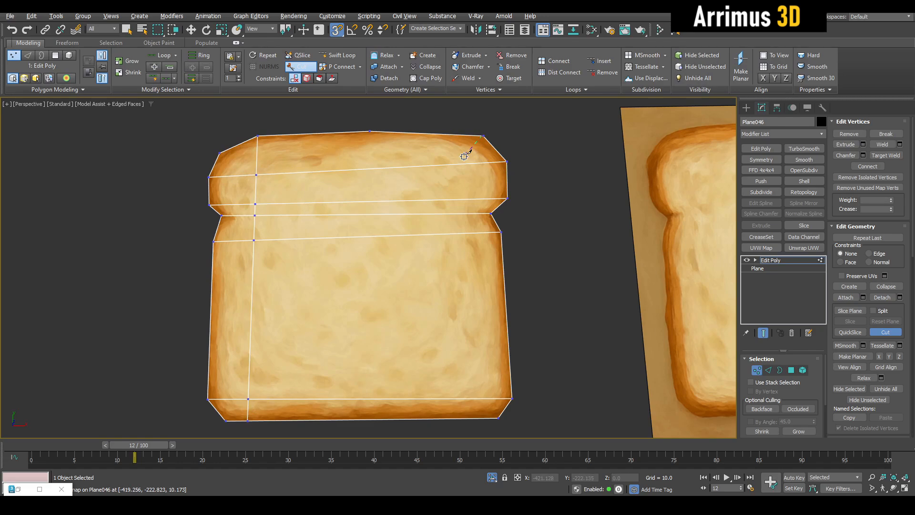
pyautogui.click(467, 419)
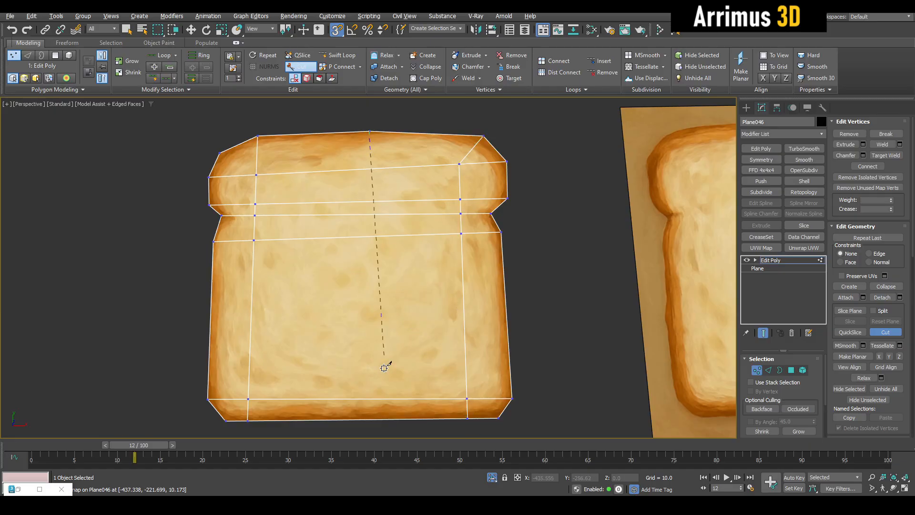
pyautogui.click(366, 420)
pyautogui.rightClick(366, 420)
pyautogui.rightClick(383, 386)
# Add two horizontal edge loops through the slice's lower body and two vertical loops between the existing cuts with Swift Loop.
pyautogui.moveTo(401, 370); pyautogui.dragTo(417, 336, button='middle')
pyautogui.hotkey('alt', '1')
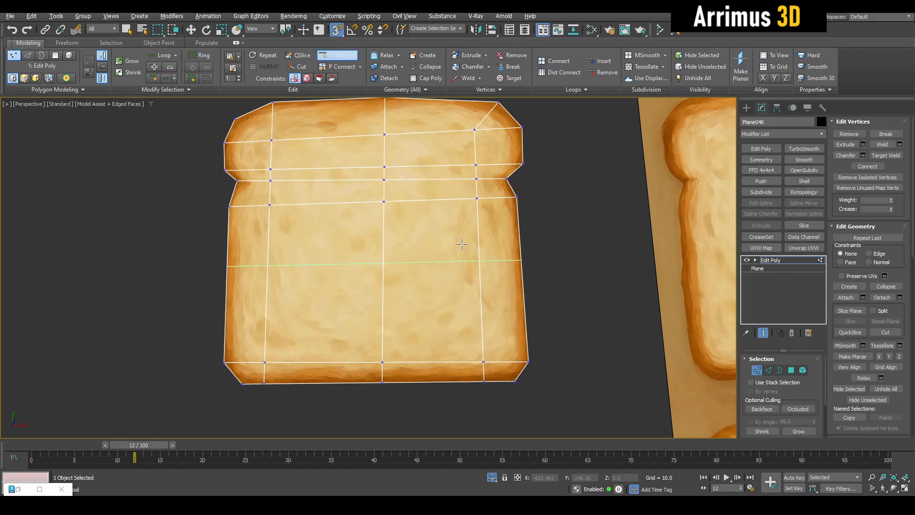
pyautogui.press('w')
pyautogui.hotkey('alt', '1')
pyautogui.press('2')
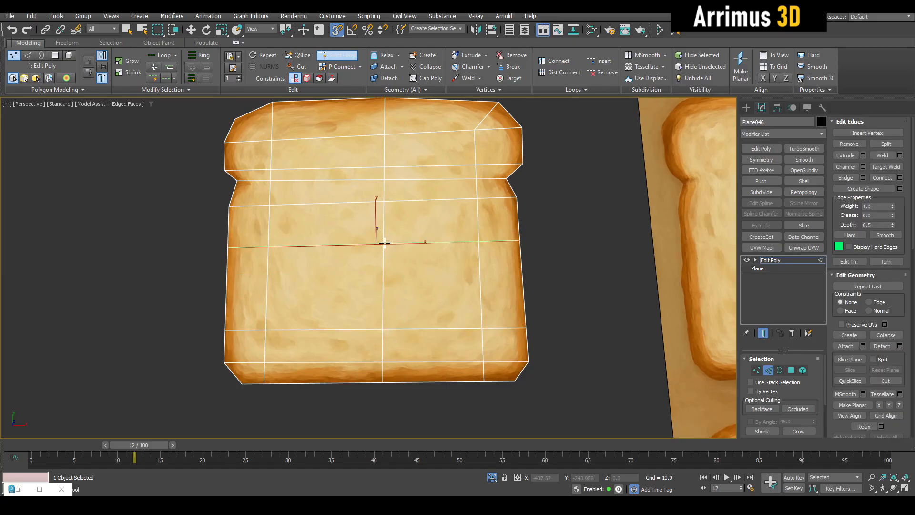
pyautogui.click(378, 243)
pyautogui.moveTo(343, 172); pyautogui.dragTo(348, 190, button='middle')
pyautogui.click(320, 154)
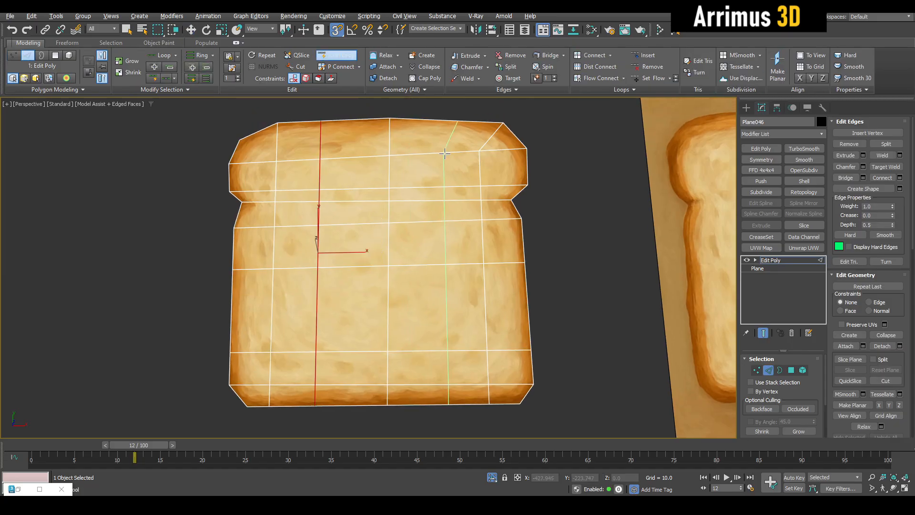
pyautogui.click(445, 158)
pyautogui.press('w')
pyautogui.press('1')
pyautogui.click(563, 181)
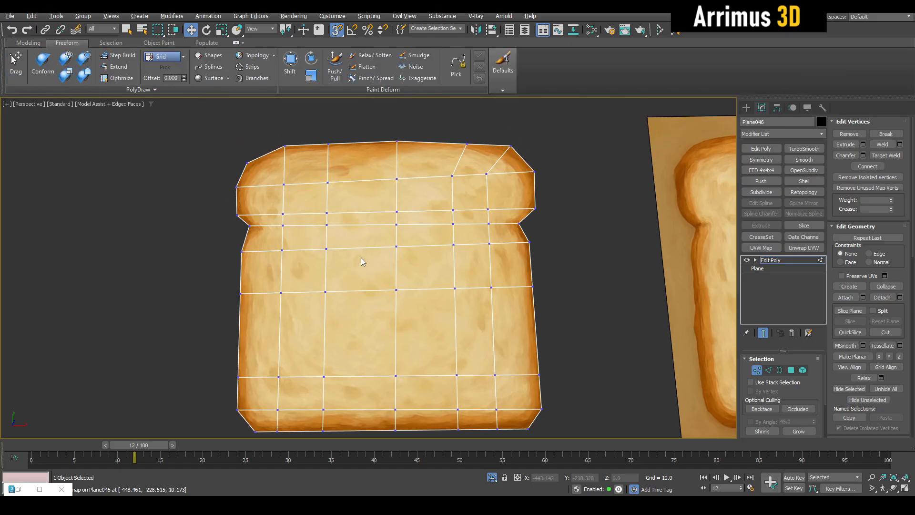
# Try moving vertices in the slice's upper part with the Shift brush and undo the change.
pyautogui.moveTo(233, 110); pyautogui.dragTo(258, 180, button='middle')
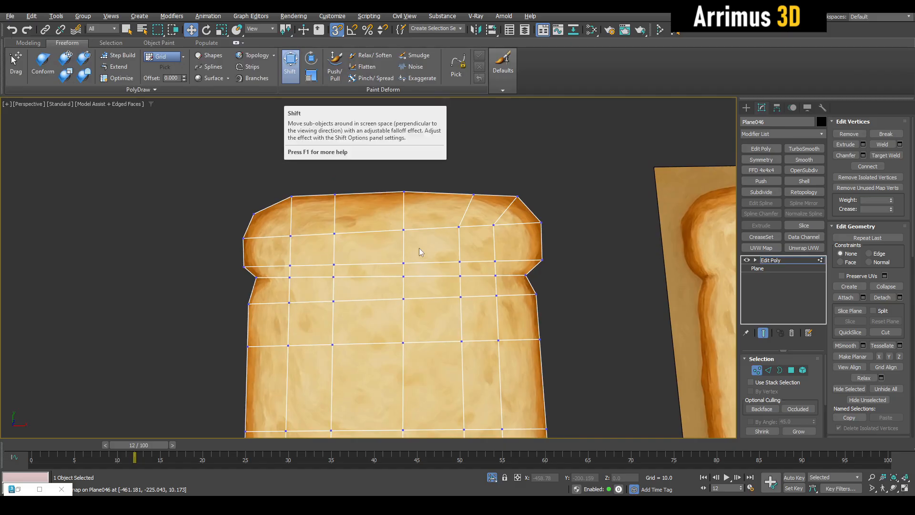
pyautogui.scroll(-2, 429, 246)
pyautogui.keyDown('alt'); pyautogui.moveTo(454, 246); pyautogui.dragTo(451, 248, button='middle'); pyautogui.keyUp('alt')
pyautogui.scroll(-2, 450, 248)
pyautogui.moveTo(431, 270)
pyautogui.mouseDown()
pyautogui.moveTo(469, 267)
pyautogui.moveTo(468, 203)
pyautogui.moveTo(478, 266)
pyautogui.mouseUp()
pyautogui.hotkey('ctrl', 'z')
pyautogui.press('w')
pyautogui.moveTo(474, 265); pyautogui.dragTo(467, 265, button='middle')
pyautogui.scroll(-3, 466, 264)
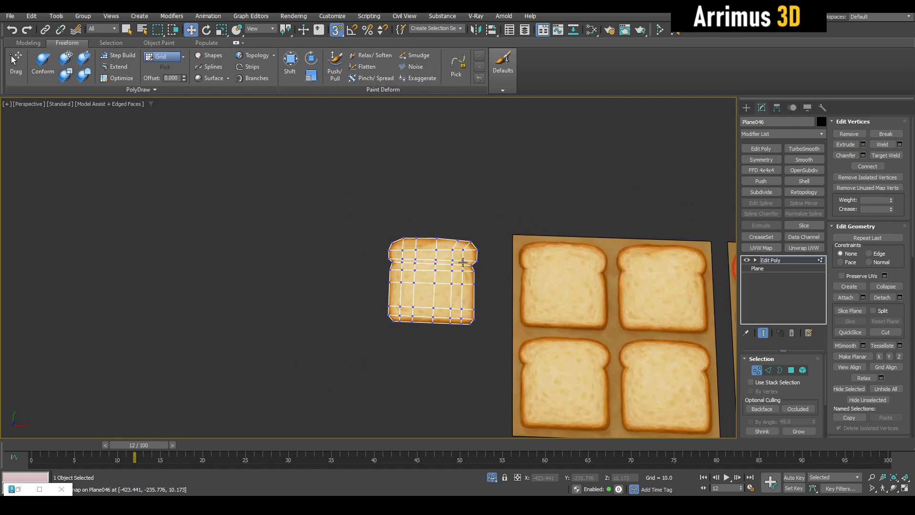
# Add a second Edit Poly modifier on top of the slice's stack and enter vertex editing.
pyautogui.scroll(2, 464, 263)
pyautogui.click(819, 259)
pyautogui.press('1')
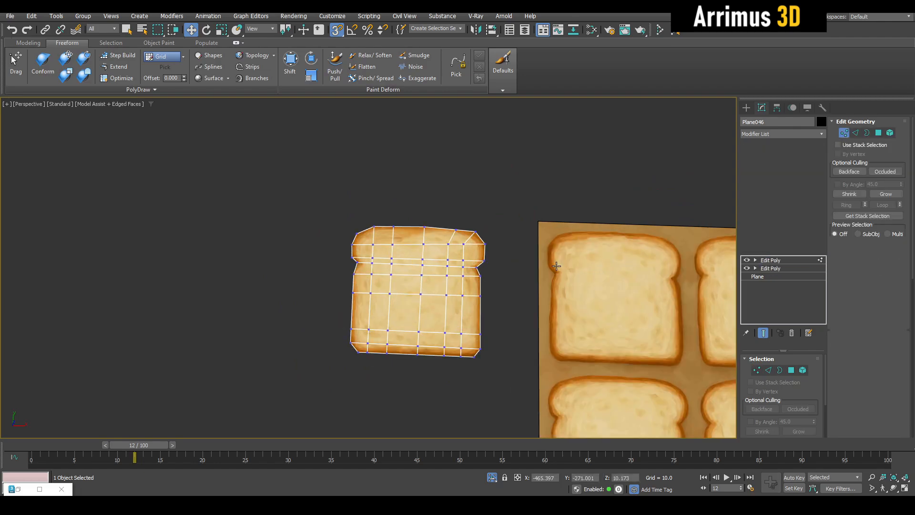
# Try the Shift brush on the slice's vertices under the new Edit Poly and undo the stroke.
pyautogui.hotkey('shift', 's')
pyautogui.scroll(-6, 465, 278)
pyautogui.moveTo(452, 284)
pyautogui.mouseDown()
pyautogui.moveTo(553, 269)
pyautogui.moveTo(461, 262)
pyautogui.moveTo(448, 279)
pyautogui.mouseUp()
pyautogui.hotkey('ctrl', 'z')
pyautogui.press('w')
pyautogui.scroll(7, 451, 282)
# Try a Shift brush stroke on the slice's vertices and leave the brush.
pyautogui.hotkey('shift', 's')
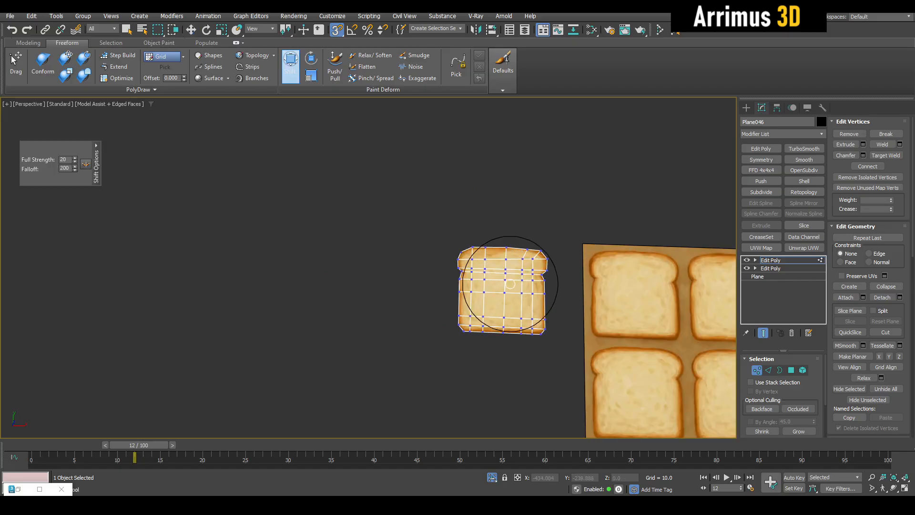
pyautogui.moveTo(552, 275); pyautogui.dragTo(462, 278, button='middle')
pyautogui.scroll(6, 462, 276)
pyautogui.scroll(3, 414, 271)
pyautogui.moveTo(401, 294)
pyautogui.mouseDown()
pyautogui.moveTo(427, 313)
pyautogui.moveTo(403, 319)
pyautogui.mouseUp()
pyautogui.rightClick(406, 305)
pyautogui.scroll(-5, 417, 279)
pyautogui.rightClick(471, 266)
pyautogui.click(462, 305)
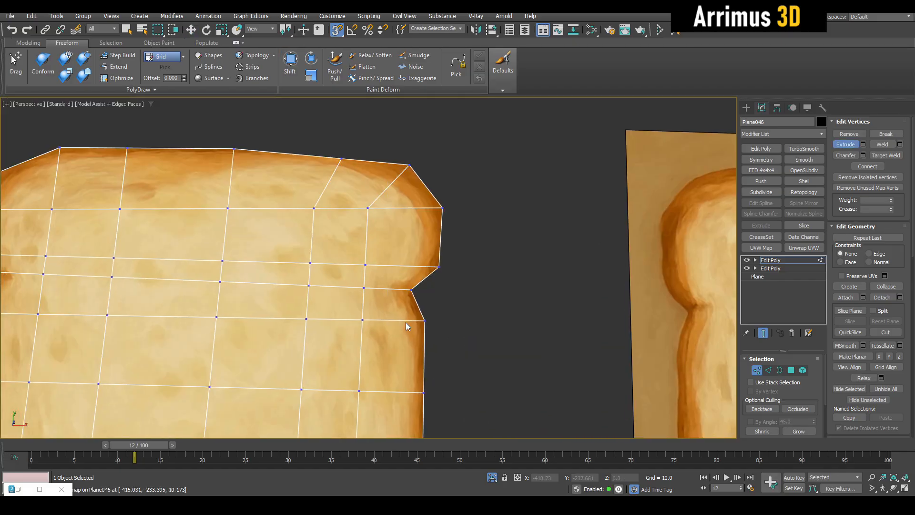
# Turn off snapping with the outline vertices around the slice's right notch selected.
pyautogui.moveTo(407, 323); pyautogui.dragTo(431, 318, button='middle')
pyautogui.press('w')
pyautogui.moveTo(410, 246); pyautogui.dragTo(511, 343)
pyautogui.press('s')
# Try moving the vertices around the slice's right notch and undo the moves.
pyautogui.moveTo(464, 272); pyautogui.dragTo(485, 264)
pyautogui.click(471, 251)
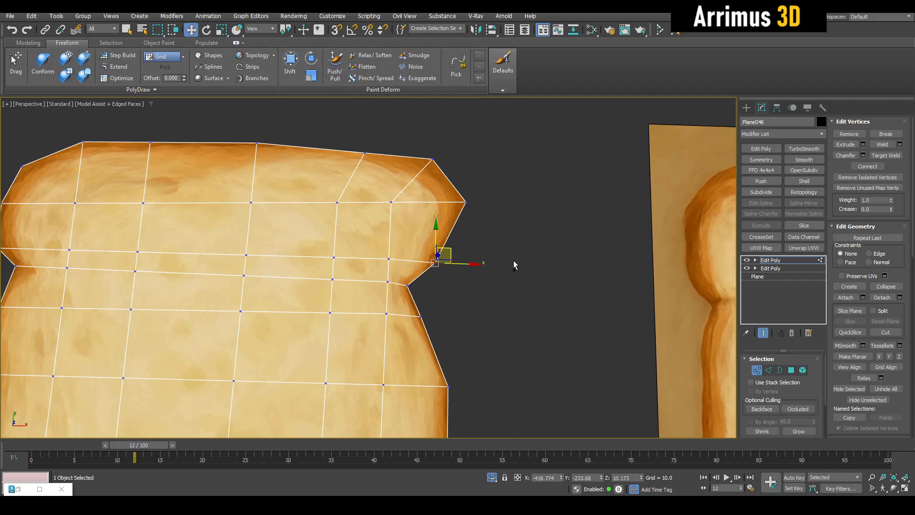
pyautogui.hotkey('ctrl', 'z')
pyautogui.hotkey('ctrl', 'z')
pyautogui.hotkey('ctrl', 'z')
pyautogui.hotkey('ctrl', 'z')
pyautogui.hotkey('ctrl', 'z')
pyautogui.hotkey('ctrl', 'z')
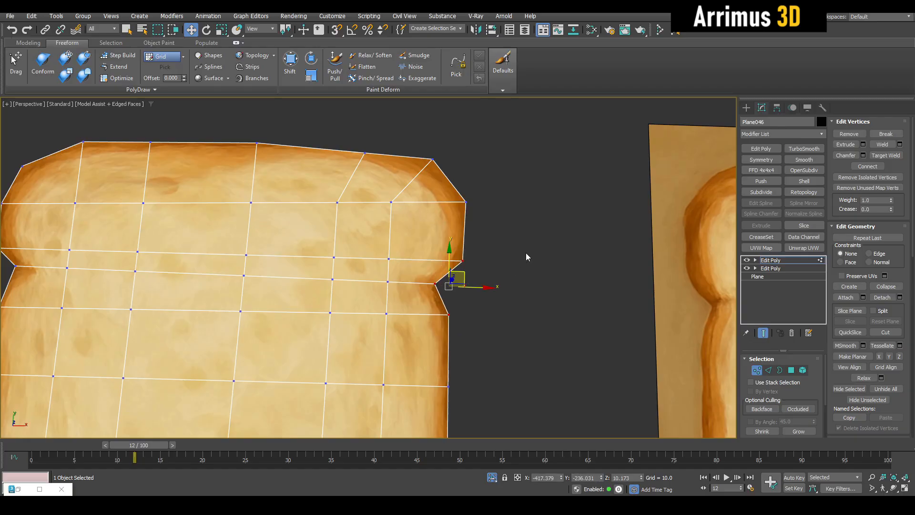
# Nudge the outline vertices along the slice's top edge with the Shift brush to follow the crust.
pyautogui.keyDown('alt'); pyautogui.moveTo(489, 246); pyautogui.dragTo(506, 258, button='middle'); pyautogui.keyUp('alt')
pyautogui.scroll(-3, 479, 266)
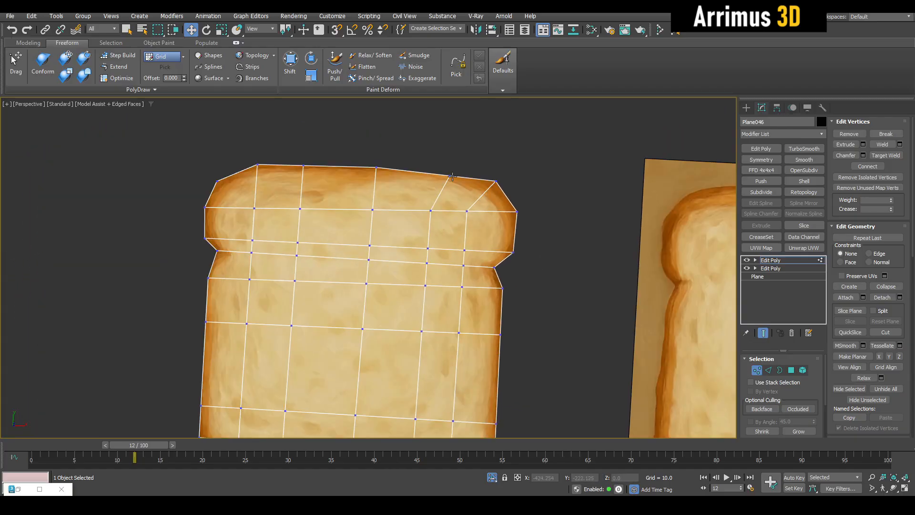
pyautogui.hotkey('shift', 's')
pyautogui.moveTo(315, 186); pyautogui.dragTo(403, 224, button='middle')
pyautogui.scroll(4, 403, 224)
pyautogui.moveTo(380, 190); pyautogui.dragTo(384, 180)
pyautogui.moveTo(576, 221); pyautogui.dragTo(386, 233, button='middle')
pyautogui.moveTo(506, 208); pyautogui.dragTo(495, 196)
pyautogui.moveTo(354, 193); pyautogui.dragTo(349, 187)
pyautogui.moveTo(387, 214); pyautogui.dragTo(417, 159, button='middle')
# Fine-tune the slice's remaining vertices, including those along its sides, with the Shift brush.
pyautogui.scroll(-4, 418, 160)
pyautogui.moveTo(431, 338); pyautogui.dragTo(437, 222, button='middle')
pyautogui.moveTo(435, 185)
pyautogui.mouseDown(button='middle')
pyautogui.moveTo(441, 292)
pyautogui.moveTo(470, 232)
pyautogui.mouseUp(button='middle')
pyautogui.scroll(4, 441, 292)
pyautogui.scroll(-4, 388, 301)
pyautogui.moveTo(402, 307); pyautogui.dragTo(410, 312)
pyautogui.moveTo(310, 245); pyautogui.dragTo(300, 239)
pyautogui.moveTo(492, 240); pyautogui.dragTo(496, 242)
pyautogui.press('w')
# Leave vertex editing and center the slice's pivot on the object.
pyautogui.moveTo(525, 213)
pyautogui.mouseDown(button='middle')
pyautogui.moveTo(530, 233)
pyautogui.moveTo(484, 239)
pyautogui.moveTo(491, 215)
pyautogui.moveTo(501, 248)
pyautogui.moveTo(496, 272)
pyautogui.moveTo(501, 260)
pyautogui.moveTo(506, 282)
pyautogui.moveTo(521, 188)
pyautogui.moveTo(523, 267)
pyautogui.moveTo(525, 254)
pyautogui.mouseUp(button='middle')
pyautogui.press('1')
pyautogui.press('q')
pyautogui.scroll(4, 494, 238)
pyautogui.press('F4')
pyautogui.scroll(-4, 482, 237)
pyautogui.press('F4')
pyautogui.click(777, 109)
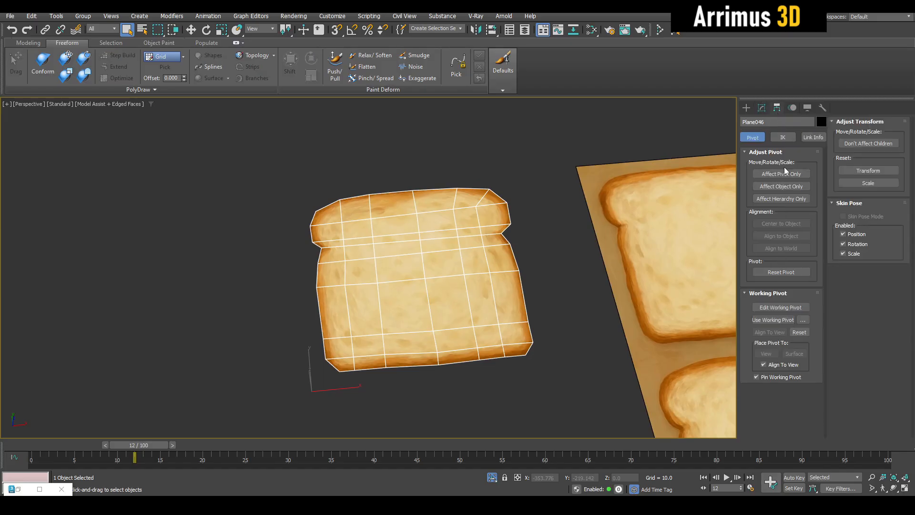
pyautogui.click(789, 177)
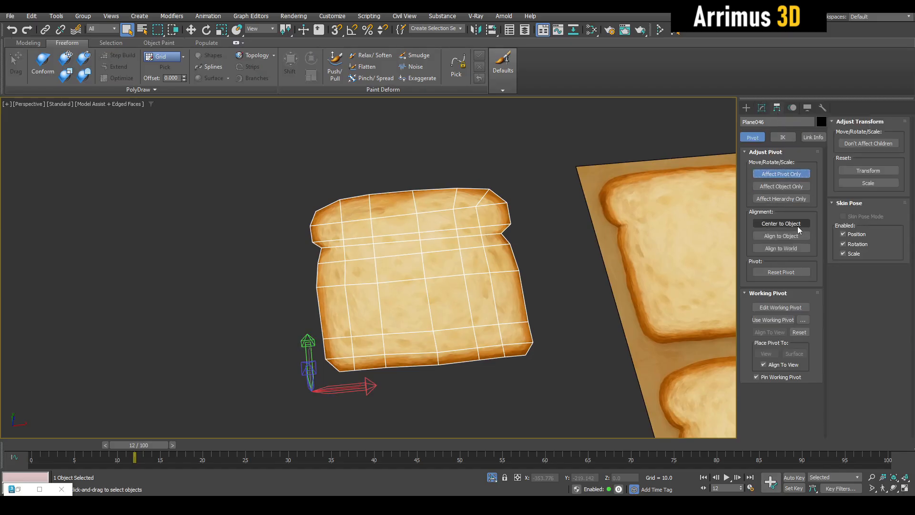
pyautogui.click(782, 224)
pyautogui.click(789, 175)
pyautogui.click(763, 109)
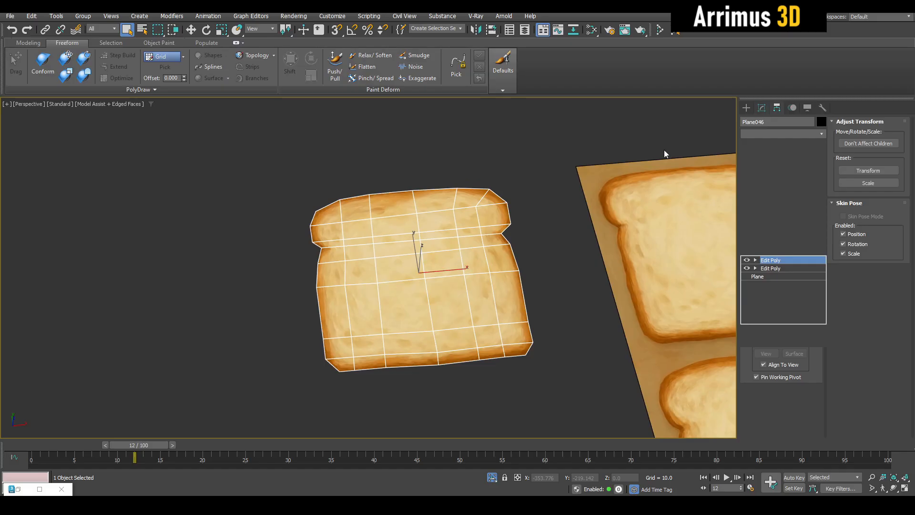
# Add a Shell modifier to the slice with an outer amount of 5.86 and hide the edged faces.
pyautogui.scroll(4, 558, 224)
pyautogui.keyDown('alt'); pyautogui.moveTo(559, 224); pyautogui.dragTo(562, 198, button='middle'); pyautogui.keyUp('alt')
pyautogui.click(804, 181)
pyautogui.keyDown('alt'); pyautogui.moveTo(691, 224); pyautogui.dragTo(617, 262, button='middle'); pyautogui.keyUp('alt')
pyautogui.moveTo(814, 384); pyautogui.dragTo(824, 290)
pyautogui.keyDown('alt'); pyautogui.moveTo(615, 280); pyautogui.dragTo(589, 282, button='middle'); pyautogui.keyUp('alt')
pyautogui.moveTo(589, 283); pyautogui.dragTo(627, 265, button='middle')
pyautogui.scroll(3, 634, 257)
pyautogui.press('F4')
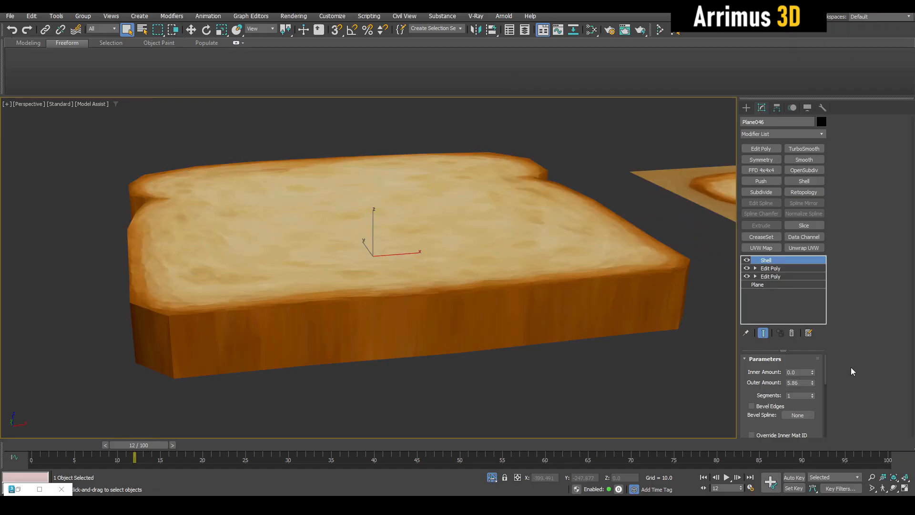
# Set the Shell's edge mapping to Copy and inspect the crust sides with edged faces on and off.
pyautogui.moveTo(826, 374); pyautogui.dragTo(823, 427)
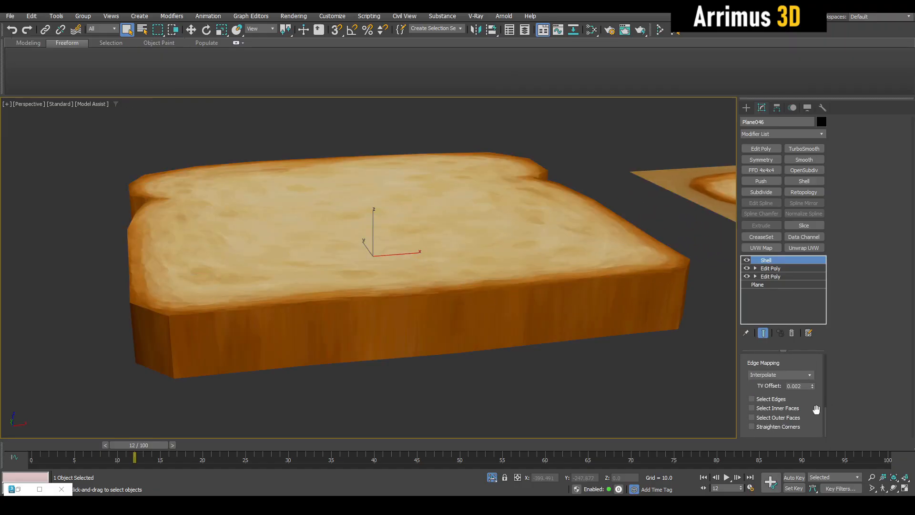
pyautogui.click(808, 374)
pyautogui.click(805, 381)
pyautogui.keyDown('alt'); pyautogui.moveTo(495, 295); pyautogui.dragTo(556, 267, button='middle'); pyautogui.keyUp('alt')
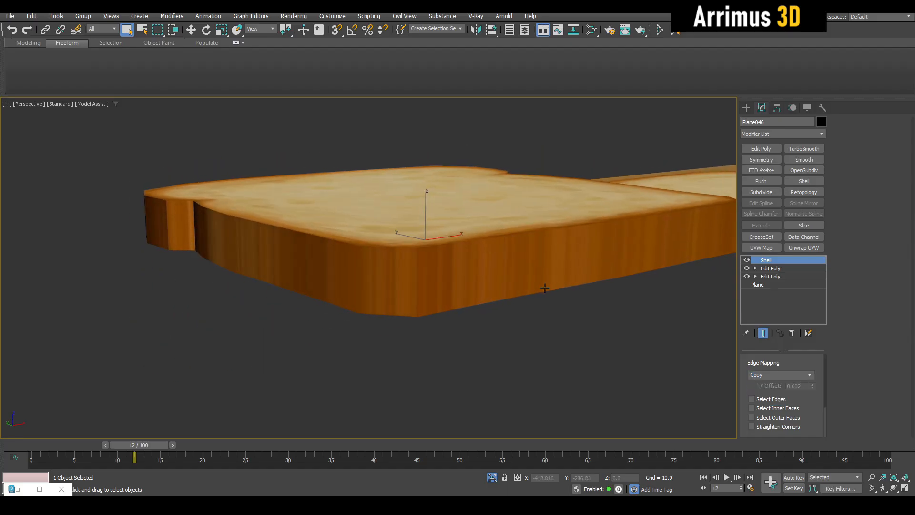
pyautogui.scroll(4, 495, 253)
pyautogui.press('F4')
pyautogui.keyDown('alt'); pyautogui.moveTo(498, 271); pyautogui.dragTo(572, 278, button='middle'); pyautogui.keyUp('alt')
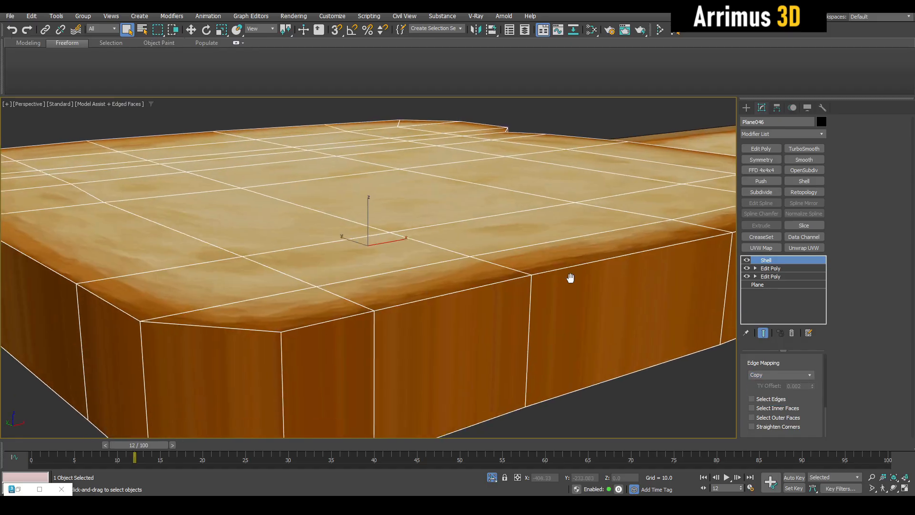
pyautogui.scroll(4, 572, 278)
pyautogui.press('F4')
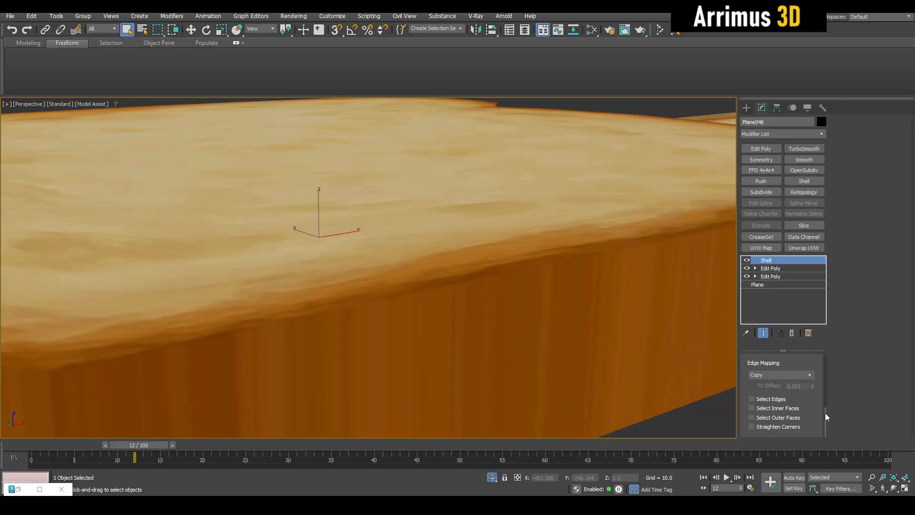
# Try changing the Shell's outer amount and undo the change.
pyautogui.scroll(5, 825, 412)
pyautogui.moveTo(812, 384); pyautogui.dragTo(783, 46)
pyautogui.scroll(-4, 553, 275)
pyautogui.keyDown('alt'); pyautogui.moveTo(596, 259); pyautogui.dragTo(586, 252, button='middle'); pyautogui.keyUp('alt')
pyautogui.hotkey('ctrl', 'z')
pyautogui.keyDown('alt'); pyautogui.moveTo(460, 310); pyautogui.dragTo(417, 307, button='middle'); pyautogui.keyUp('alt')
pyautogui.scroll(3, 417, 307)
pyautogui.scroll(2, 523, 253)
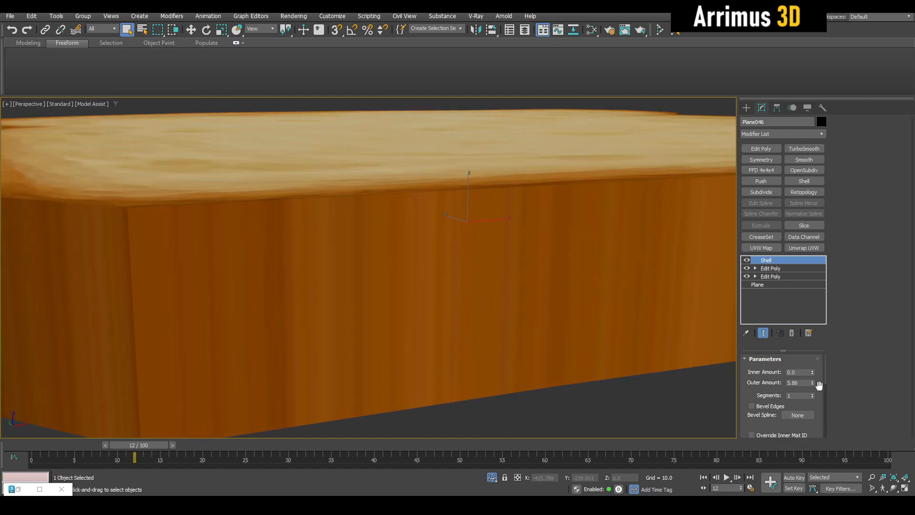
# Compare the None and Strip edge mappings on the Shell and set it to Interpolate.
pyautogui.moveTo(825, 374); pyautogui.dragTo(825, 438)
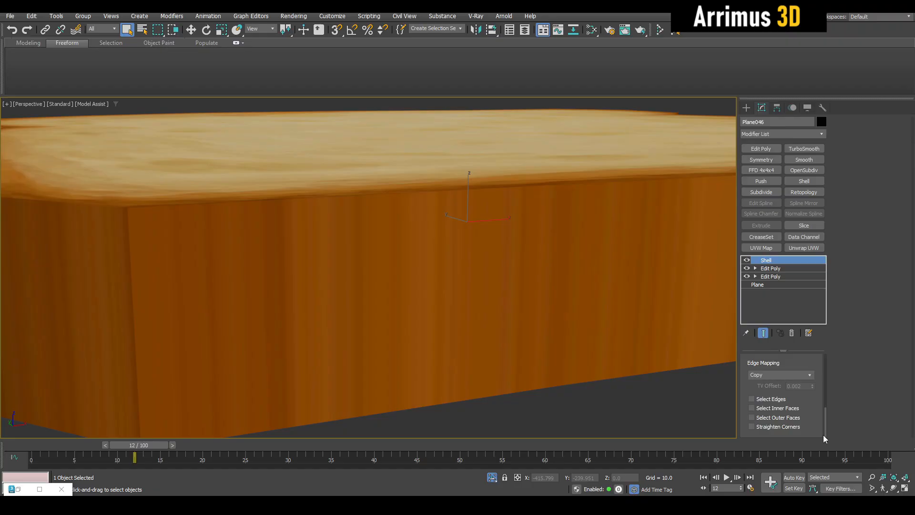
pyautogui.click(811, 375)
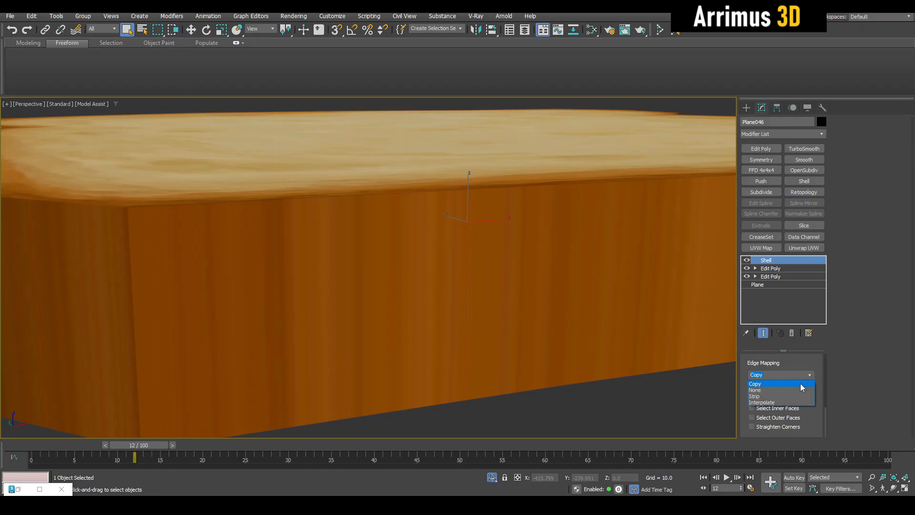
pyautogui.click(800, 391)
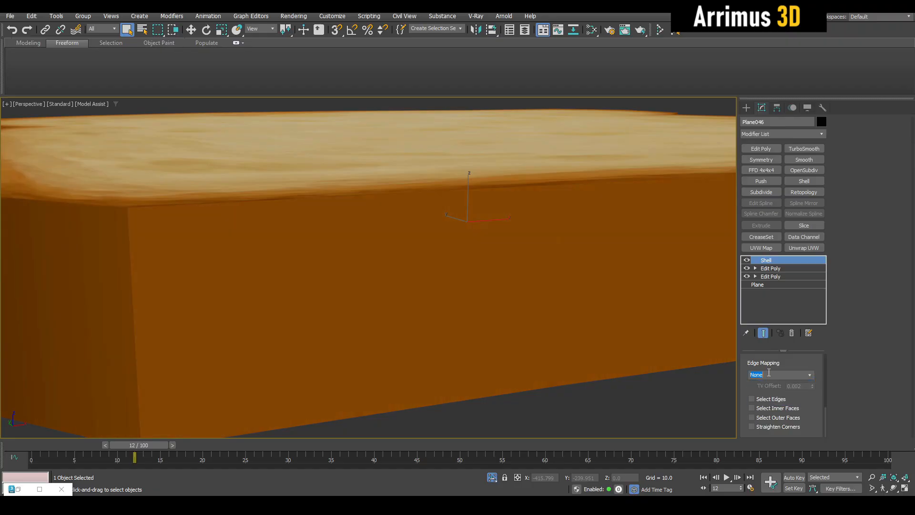
pyautogui.click(814, 379)
pyautogui.click(793, 394)
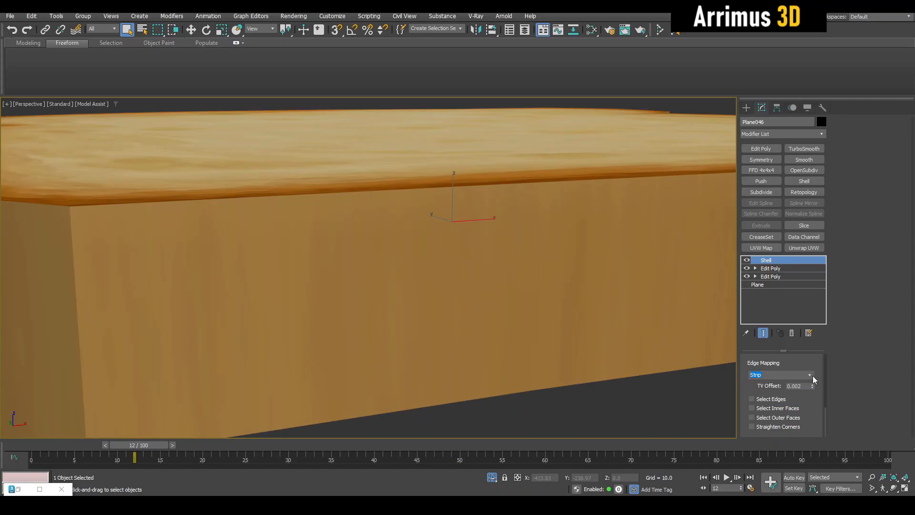
pyautogui.click(813, 375)
pyautogui.click(774, 402)
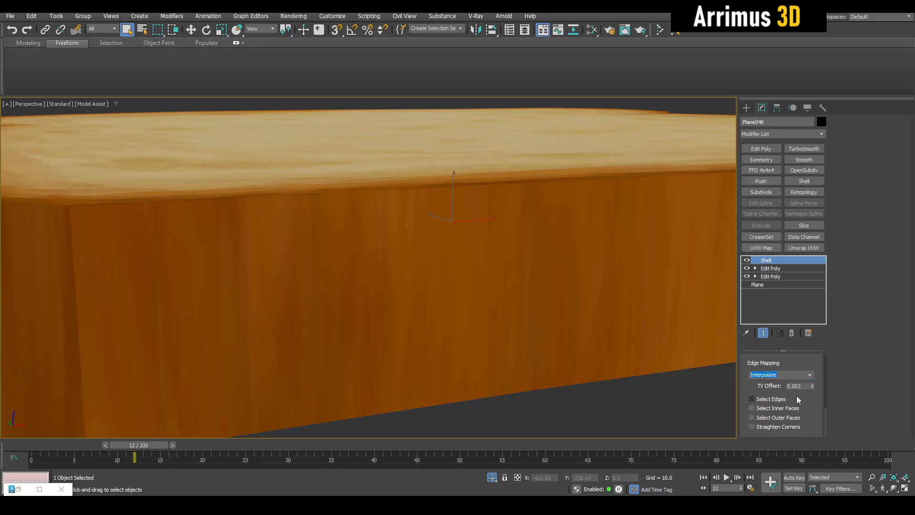
# Try Shell TV Offset values of 0.001 and about 0.06 and check the crust texture on the sides.
pyautogui.click(813, 388)
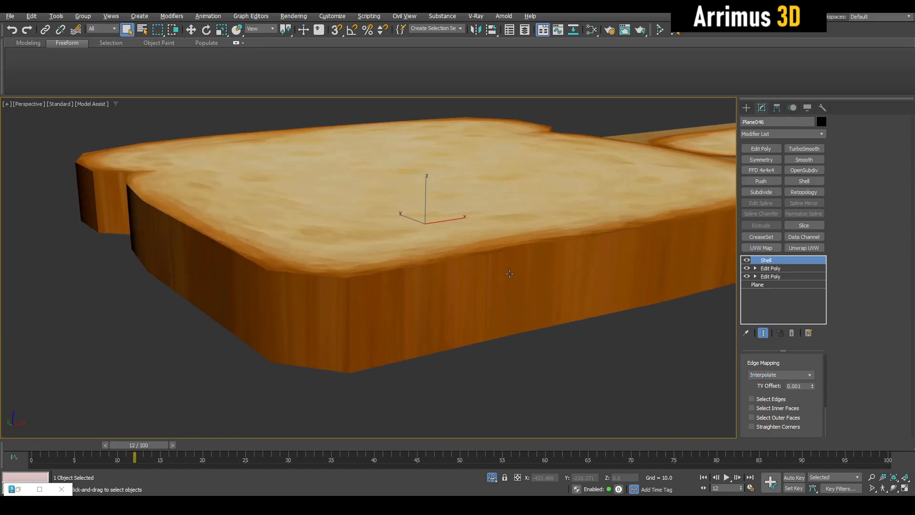
pyautogui.moveTo(814, 384); pyautogui.dragTo(814, 385)
pyautogui.click(813, 385)
pyautogui.moveTo(582, 289)
pyautogui.keyDown('alt'); pyautogui.mouseDown(button='middle')
pyautogui.moveTo(570, 307)
pyautogui.moveTo(586, 292)
pyautogui.mouseUp(button='middle'); pyautogui.keyUp('alt')
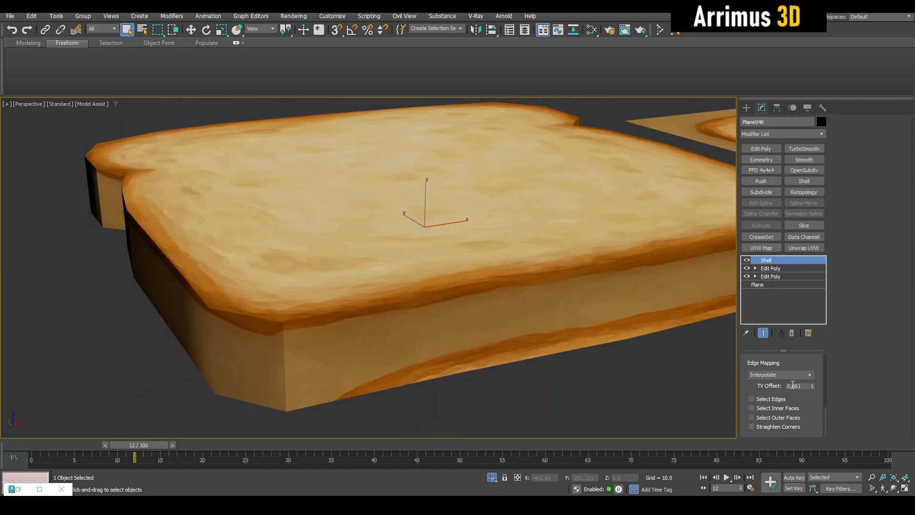
pyautogui.keyDown('alt'); pyautogui.moveTo(605, 338); pyautogui.dragTo(639, 332, button='middle'); pyautogui.keyUp('alt')
# Try Shell TV Offset values of 0.01 and 0.005, and set it to 0.0035.
pyautogui.moveTo(803, 389); pyautogui.dragTo(745, 376)
pyautogui.write('.01')
pyautogui.press('Return')
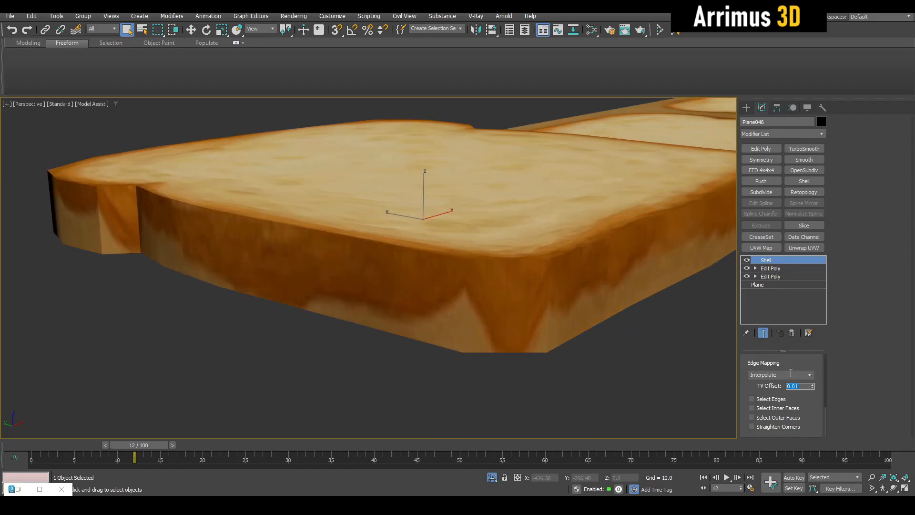
pyautogui.write('.005')
pyautogui.press('Return')
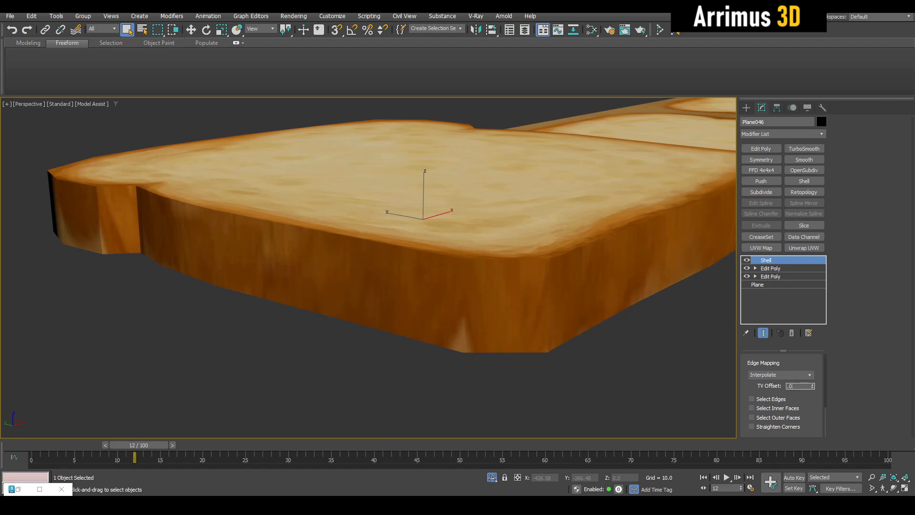
pyautogui.write('.0035')
pyautogui.press('Return')
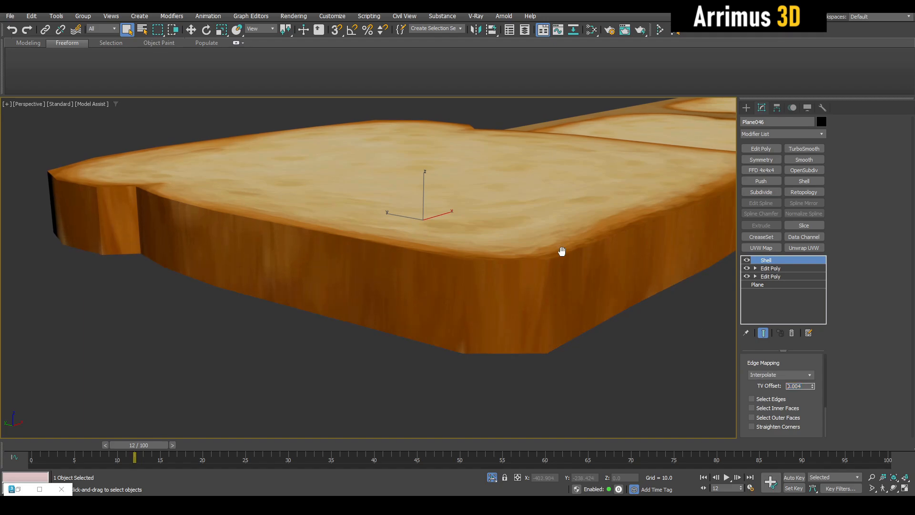
# Try Copy edge mapping on the Shell and set it back to Interpolate.
pyautogui.moveTo(561, 243); pyautogui.dragTo(498, 261, button='middle')
pyautogui.moveTo(569, 287)
pyautogui.keyDown('alt'); pyautogui.mouseDown(button='middle')
pyautogui.moveTo(561, 280)
pyautogui.moveTo(585, 286)
pyautogui.mouseUp(button='middle'); pyautogui.keyUp('alt')
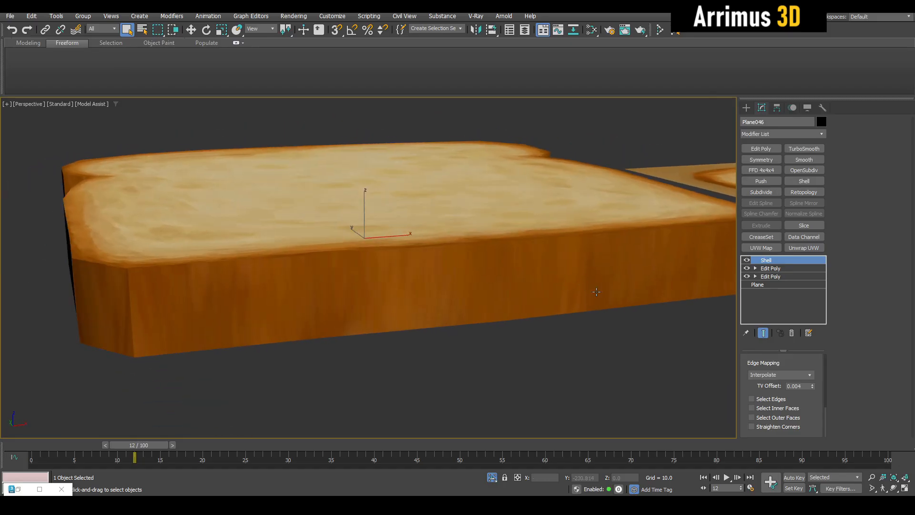
pyautogui.scroll(2, 585, 285)
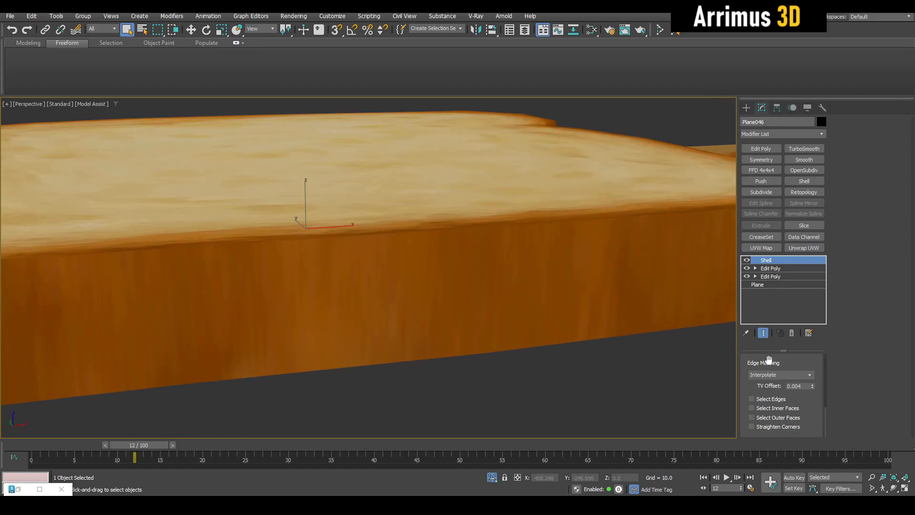
pyautogui.click(810, 379)
pyautogui.click(792, 382)
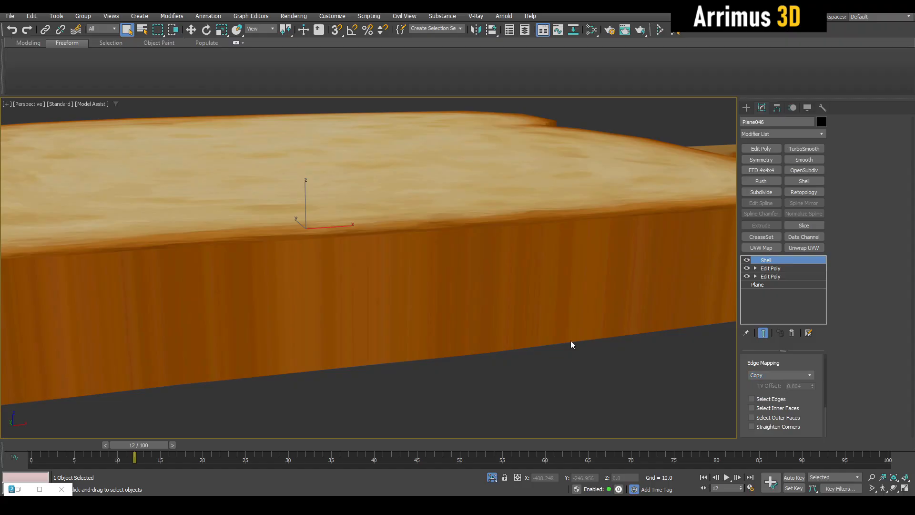
pyautogui.scroll(2, 363, 282)
pyautogui.click(811, 377)
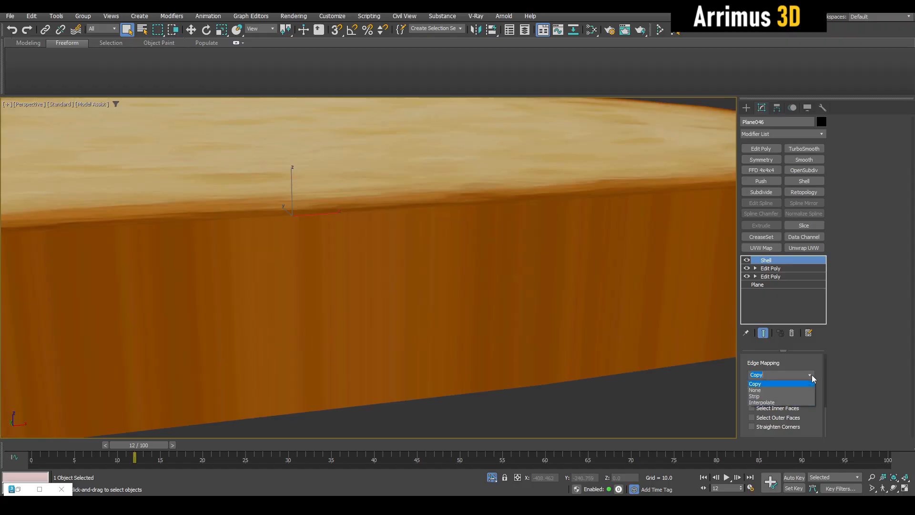
pyautogui.click(796, 402)
pyautogui.scroll(-3, 606, 274)
# Examine the bread slice's wireframe and compare its texture detail with the bread and ingredient planes from near and far.
pyautogui.keyDown('alt'); pyautogui.moveTo(607, 274); pyautogui.dragTo(491, 280, button='middle'); pyautogui.keyUp('alt')
pyautogui.press('F4')
pyautogui.scroll(-3, 622, 281)
pyautogui.scroll(-4, 605, 261)
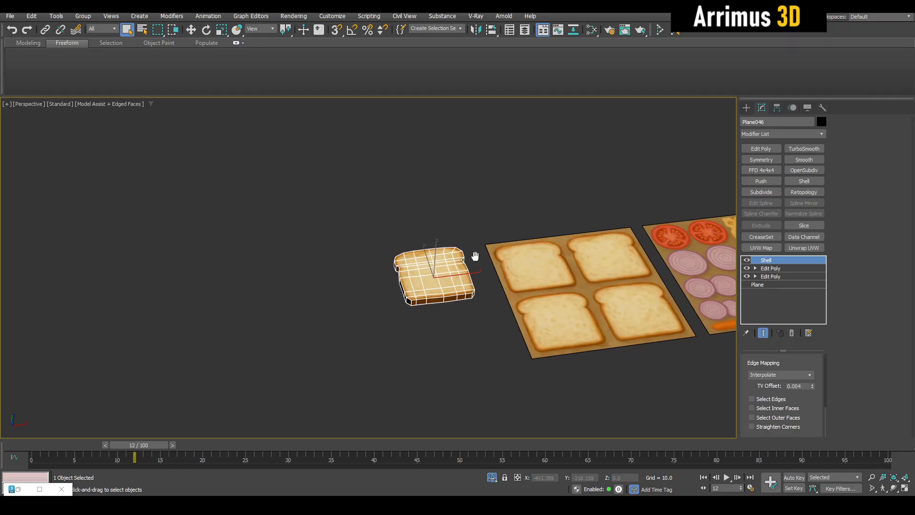
pyautogui.press('z')
pyautogui.moveTo(494, 319); pyautogui.dragTo(594, 296, button='middle')
pyautogui.scroll(6, 515, 272)
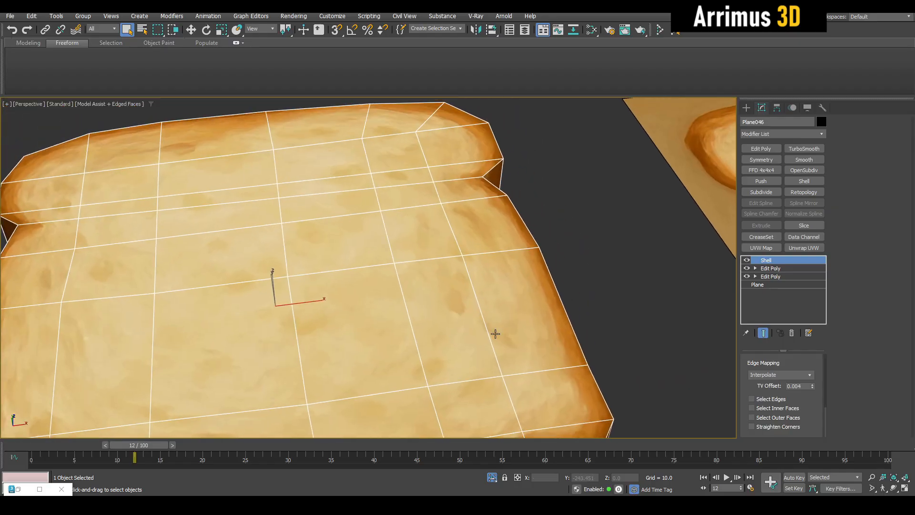
pyautogui.scroll(-7, 488, 282)
pyautogui.scroll(4, 482, 288)
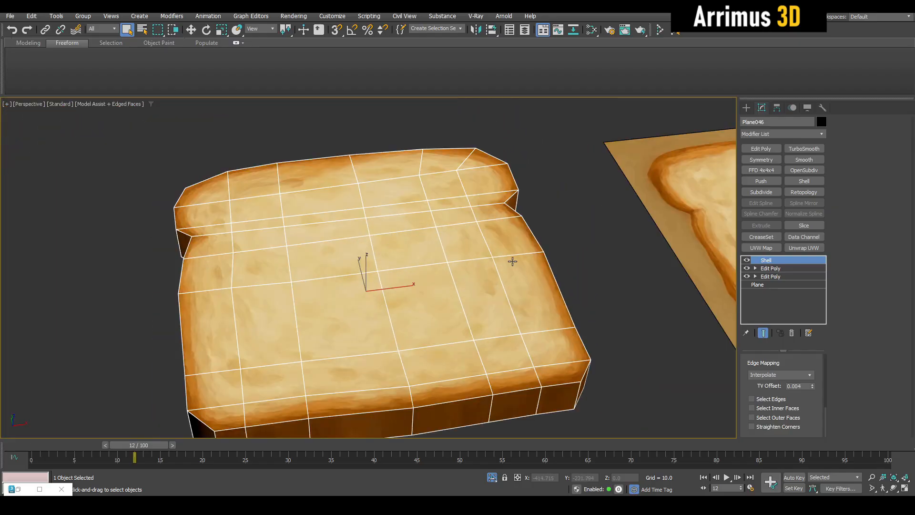
pyautogui.scroll(-10, 512, 261)
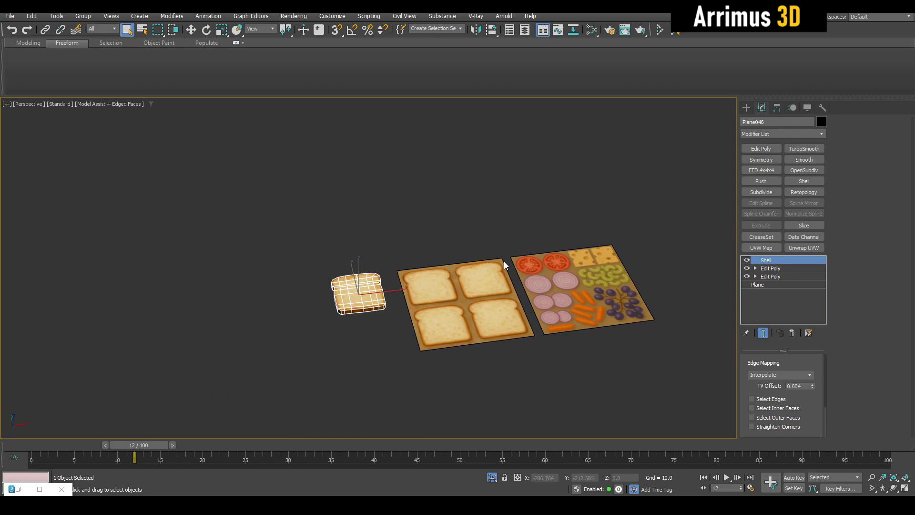
pyautogui.scroll(6, 517, 285)
pyautogui.scroll(-5, 497, 250)
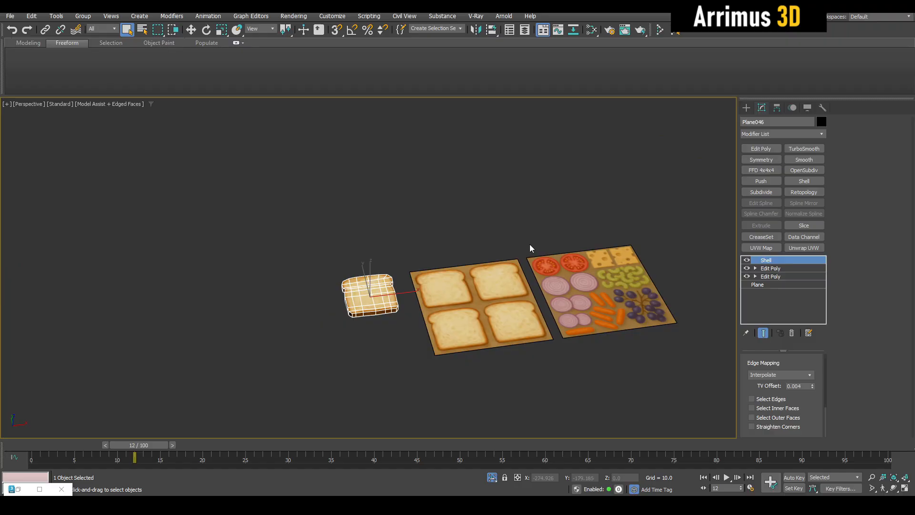
pyautogui.moveTo(615, 284); pyautogui.dragTo(561, 282, button='middle')
pyautogui.scroll(7, 524, 305)
pyautogui.moveTo(602, 191); pyautogui.dragTo(485, 331, button='middle')
pyautogui.scroll(4, 492, 269)
pyautogui.scroll(-9, 459, 298)
pyautogui.moveTo(413, 305); pyautogui.dragTo(612, 247, button='middle')
pyautogui.scroll(7, 466, 258)
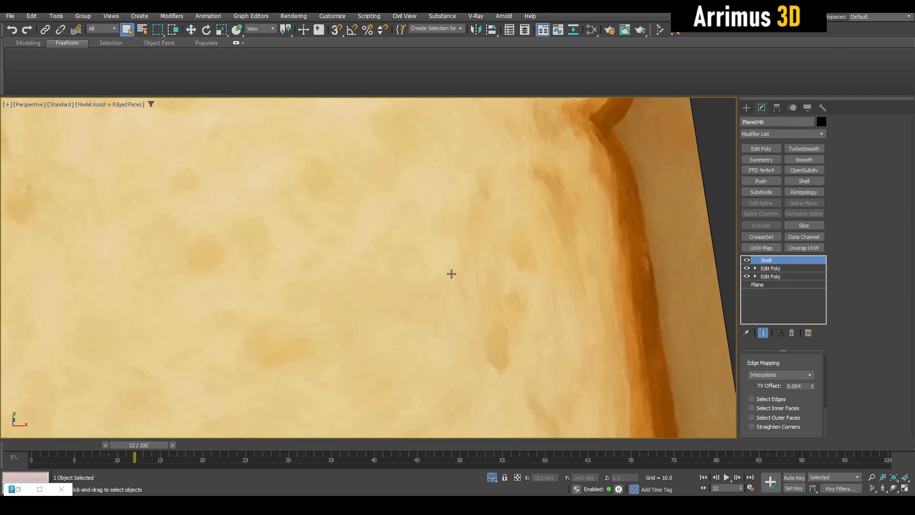
pyautogui.scroll(-8, 452, 273)
pyautogui.scroll(2, 518, 301)
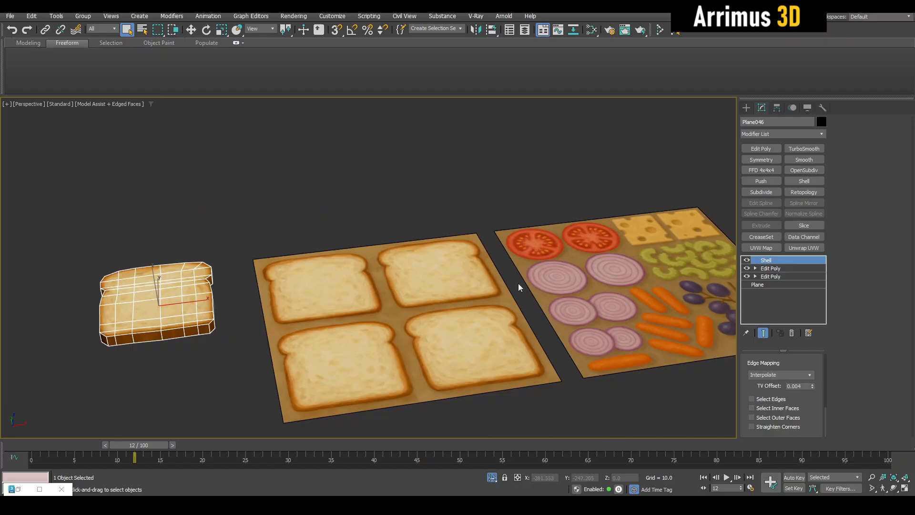
pyautogui.scroll(-4, 611, 247)
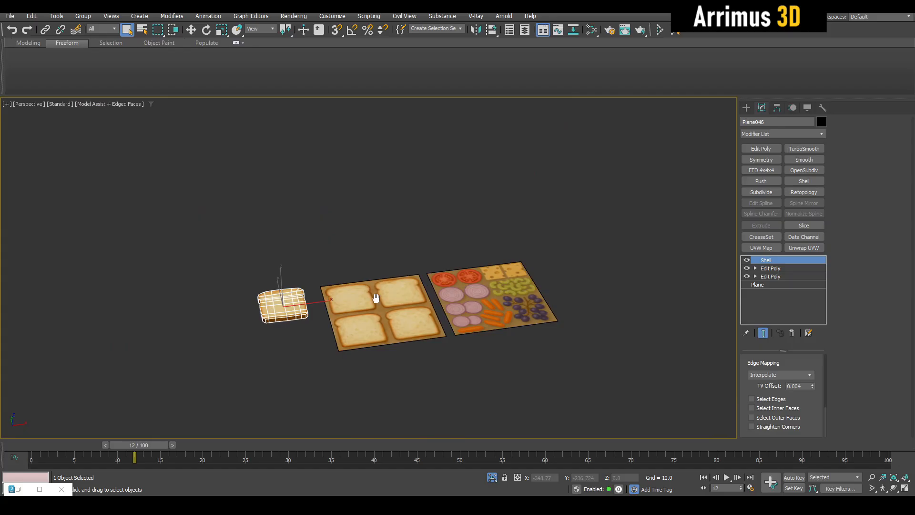
# Inspect the slice's corners and crust texture with edged faces shown and hidden.
pyautogui.press('z')
pyautogui.scroll(5, 487, 301)
pyautogui.keyDown('alt'); pyautogui.moveTo(487, 310); pyautogui.dragTo(617, 270, button='middle'); pyautogui.keyUp('alt')
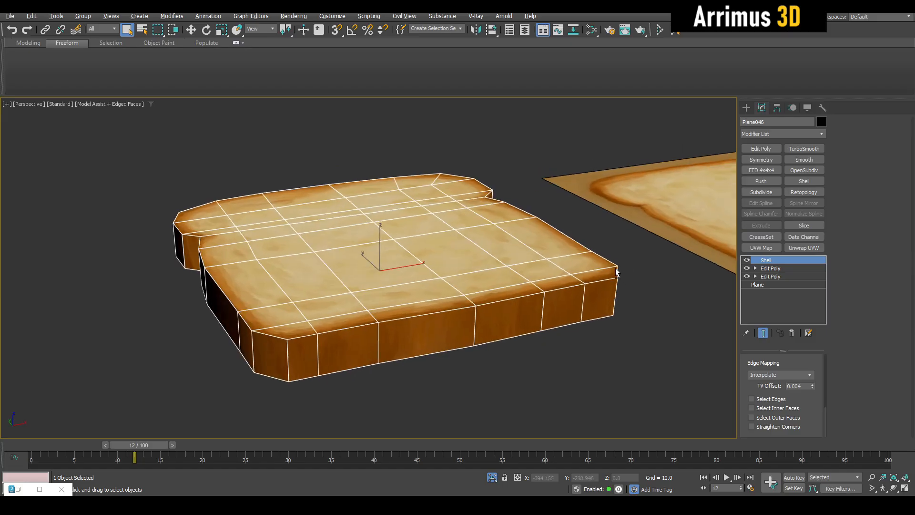
pyautogui.scroll(3, 620, 270)
pyautogui.press('F4')
pyautogui.press('F4')
pyautogui.press('F4')
pyautogui.scroll(-6, 659, 249)
pyautogui.keyDown('alt'); pyautogui.moveTo(528, 297); pyautogui.dragTo(560, 294, button='middle'); pyautogui.keyUp('alt')
pyautogui.scroll(4, 467, 258)
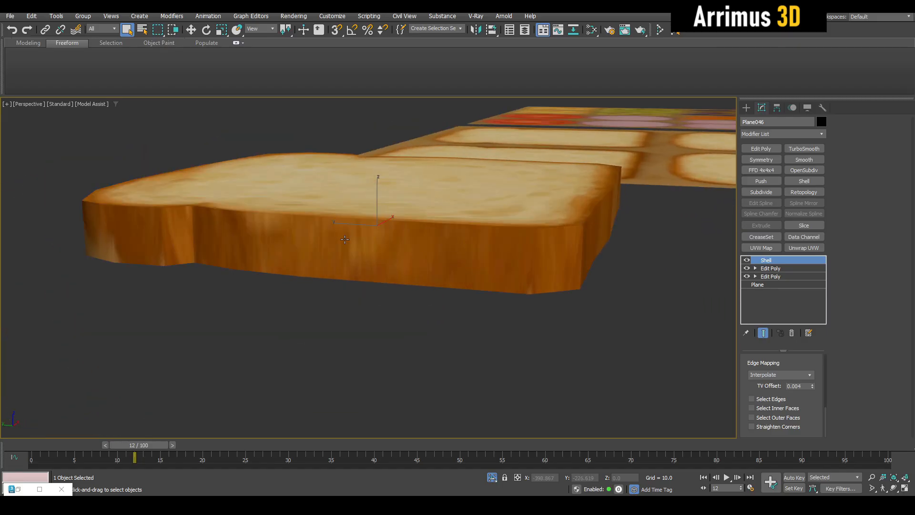
pyautogui.keyDown('alt'); pyautogui.moveTo(518, 250); pyautogui.dragTo(539, 301, button='middle'); pyautogui.keyUp('alt')
# Add a TurboSmooth modifier to the slice with 2 iterations and check the rounded crust.
pyautogui.click(806, 149)
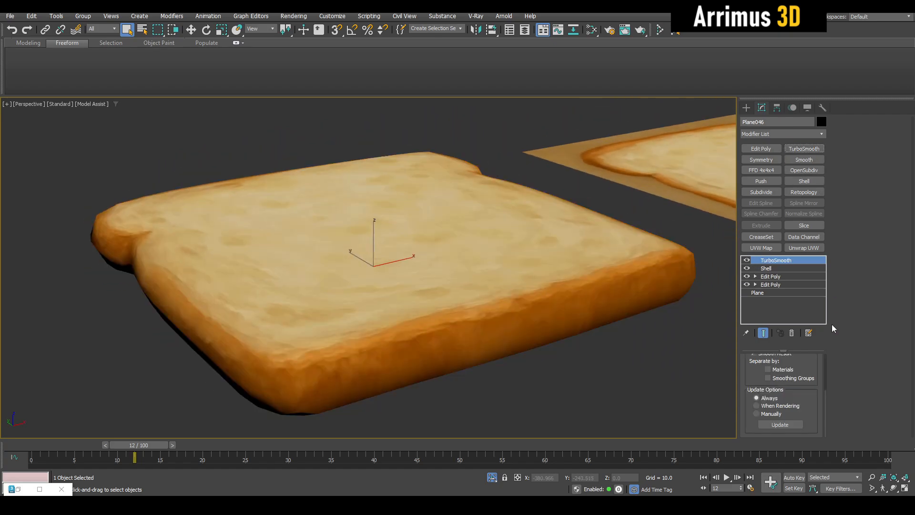
pyautogui.moveTo(812, 358); pyautogui.dragTo(811, 420)
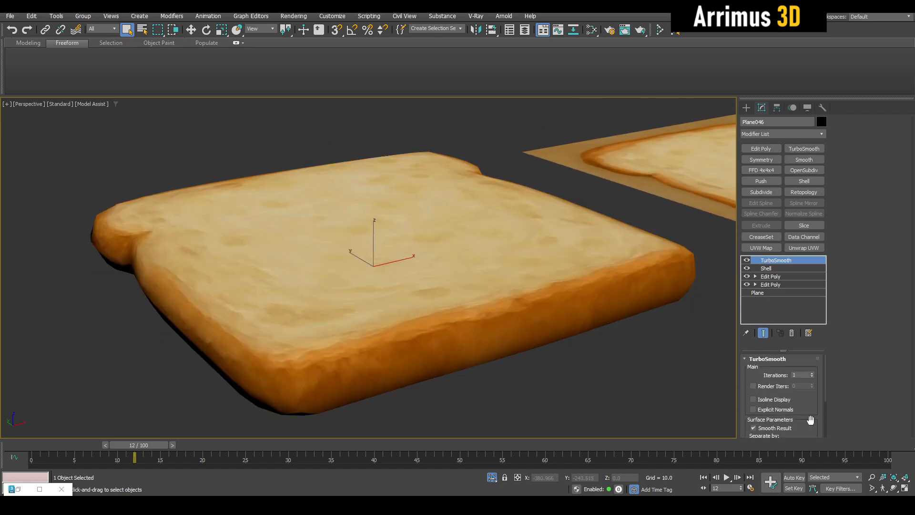
pyautogui.click(812, 374)
pyautogui.keyDown('alt'); pyautogui.moveTo(720, 351); pyautogui.dragTo(552, 290, button='middle'); pyautogui.keyUp('alt')
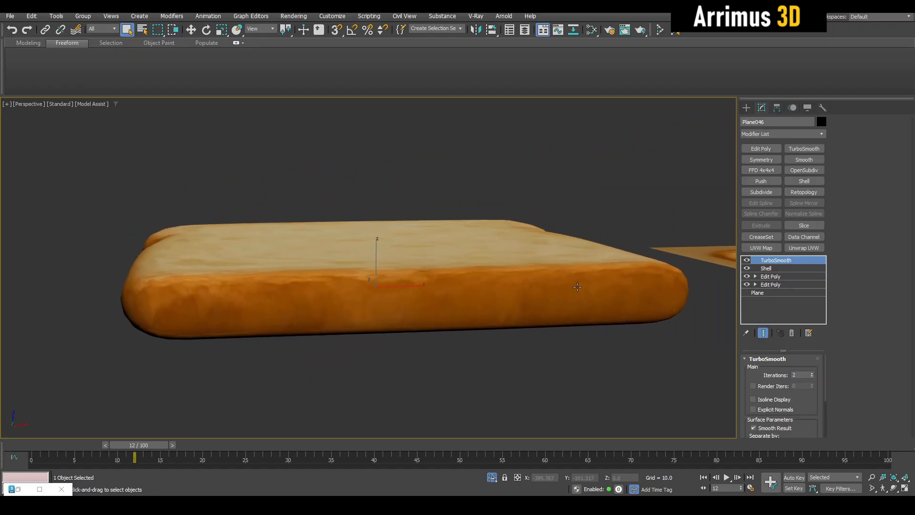
# Add an Edit Poly modifier above the Shell and select the ring of vertical edges around the slice's side.
pyautogui.press('F4')
pyautogui.click(788, 271)
pyautogui.hotkey('ctrl', 'e')
pyautogui.moveTo(658, 279); pyautogui.dragTo(521, 276, button='middle')
pyautogui.press('`')
pyautogui.press('2')
pyautogui.press('`')
pyautogui.press('`')
pyautogui.click(538, 288)
pyautogui.click(511, 267)
pyautogui.hotkey('alt', 'r')
# Connect the side edge ring with 2 segments and a pinch of 70 to tighten the slice's upper and lower rims.
pyautogui.hotkey('ctrl', 'shift', 'e')
pyautogui.click(508, 282)
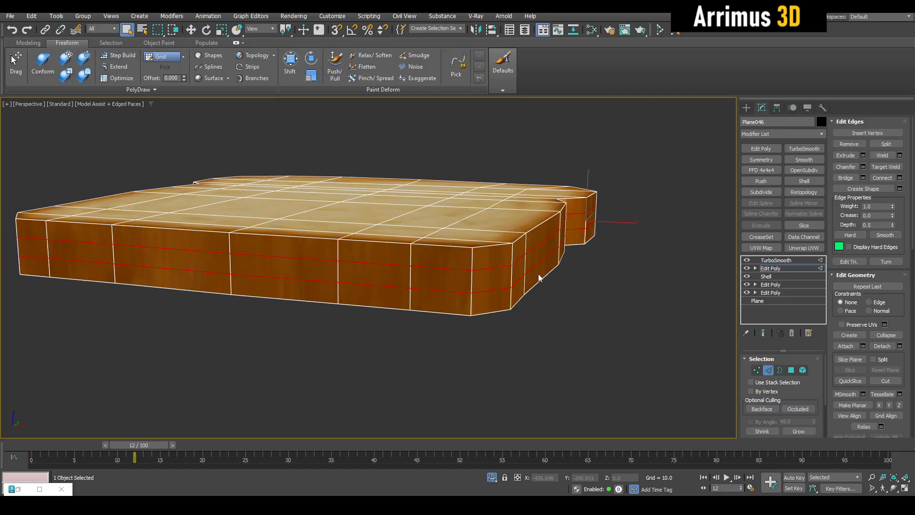
pyautogui.hotkey('ctrl', 'shift', 'e')
pyautogui.scroll(3, 590, 289)
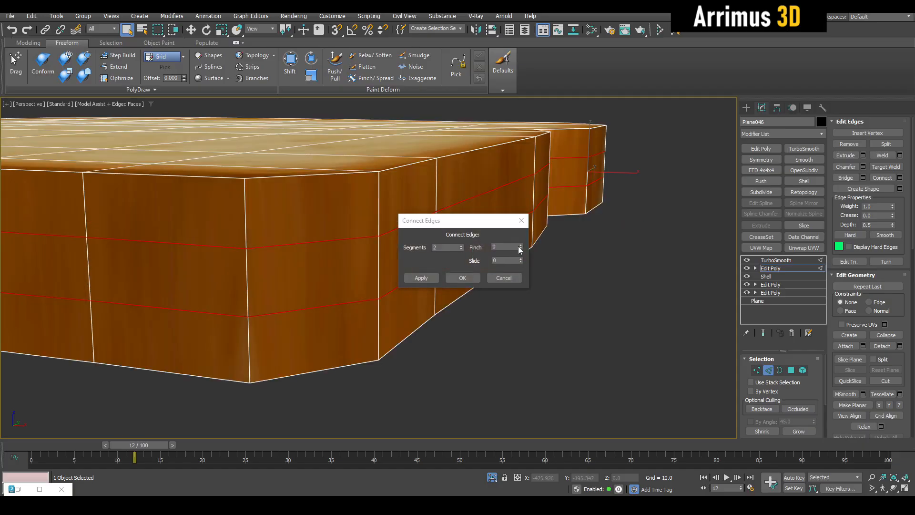
pyautogui.press('F4')
pyautogui.moveTo(520, 246); pyautogui.dragTo(549, 214)
pyautogui.press('F4')
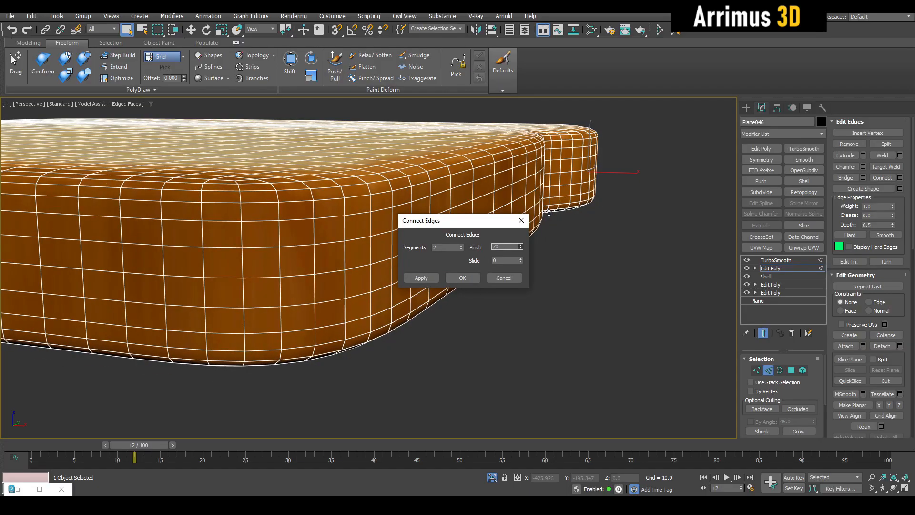
pyautogui.click(478, 276)
pyautogui.keyDown('alt'); pyautogui.moveTo(491, 270); pyautogui.dragTo(536, 270, button='middle'); pyautogui.keyUp('alt')
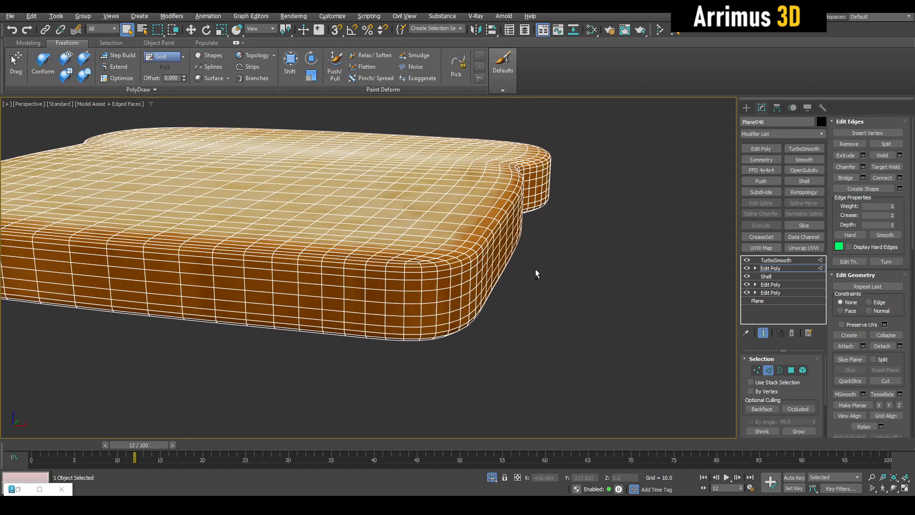
# Select the middle ring of side edges and connect it with 1 segment.
pyautogui.keyDown('alt'); pyautogui.moveTo(468, 288); pyautogui.dragTo(510, 233, button='middle'); pyautogui.keyUp('alt')
pyautogui.hotkey('shift', 'e')
pyautogui.click(522, 224)
pyautogui.hotkey('alt', 'r')
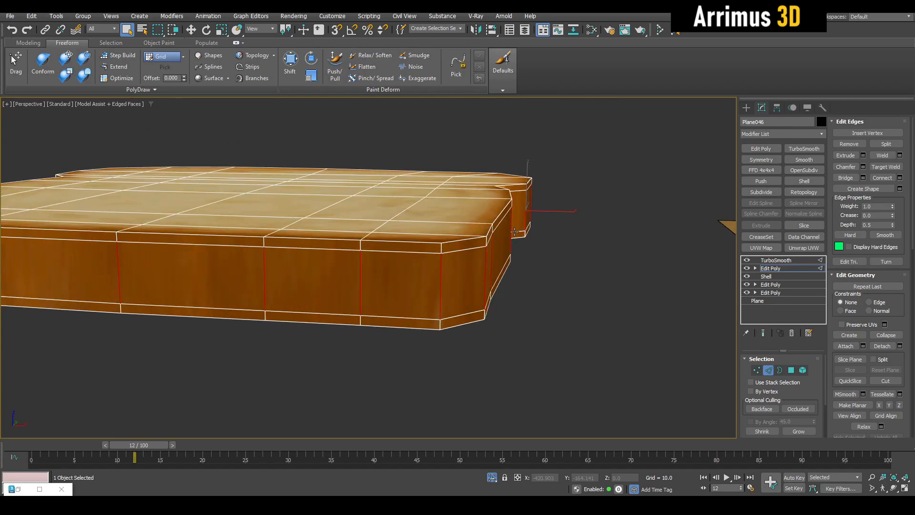
pyautogui.hotkey('ctrl', 'shift', 'e')
pyautogui.keyDown('alt'); pyautogui.moveTo(530, 292); pyautogui.dragTo(491, 284, button='middle'); pyautogui.keyUp('alt')
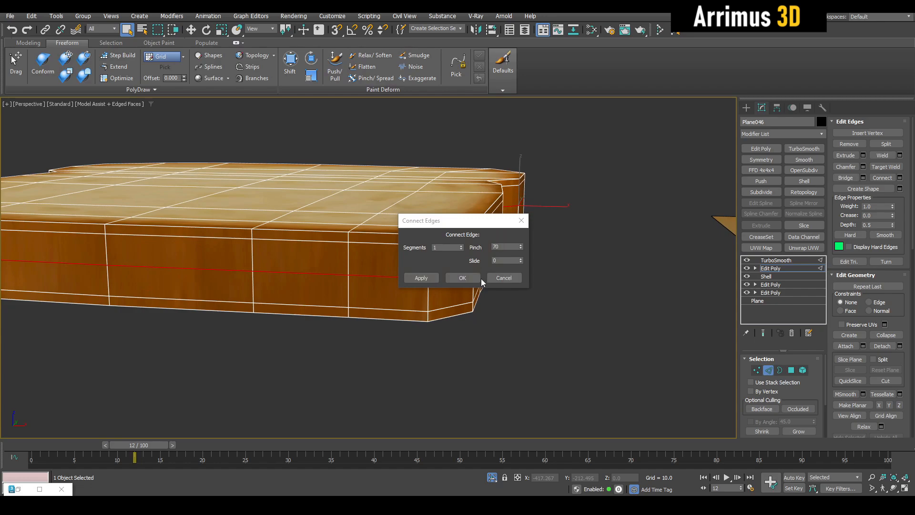
pyautogui.click(476, 278)
# Add a Push modifier to the middle edge loop, try a value of 0.2, and reset it to 0.
pyautogui.click(761, 181)
pyautogui.moveTo(548, 263); pyautogui.dragTo(593, 257, button='middle')
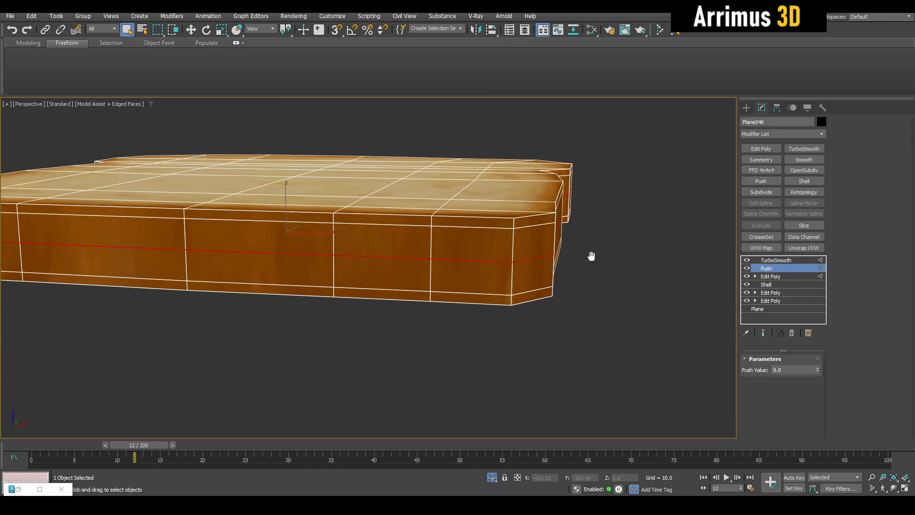
pyautogui.scroll(5, 594, 257)
pyautogui.moveTo(819, 370); pyautogui.dragTo(819, 369)
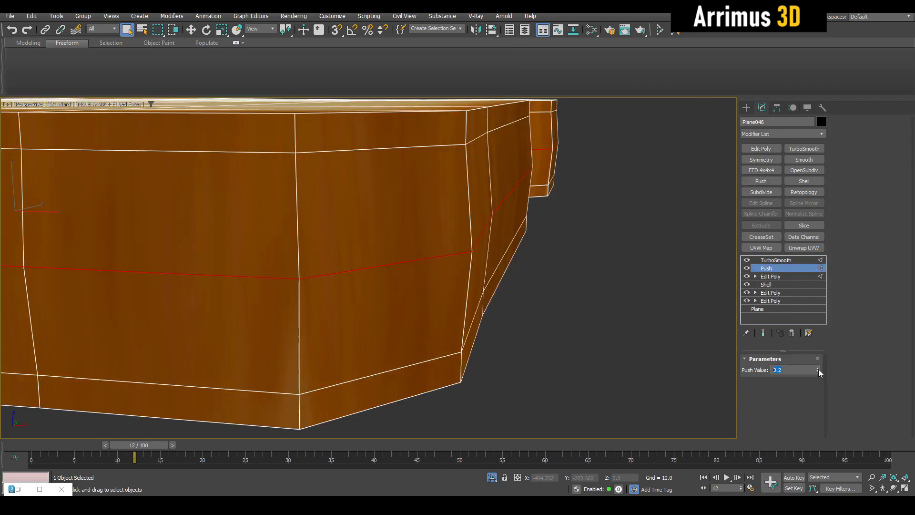
pyautogui.write('0')
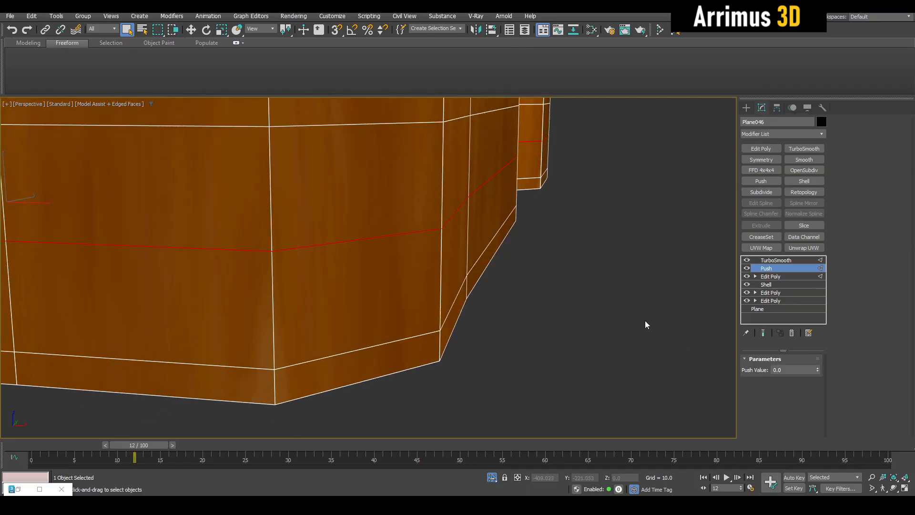
# Adjust the Push value in small increments to bulge the middle of the crust slightly.
pyautogui.moveTo(593, 238); pyautogui.dragTo(610, 272, button='middle')
pyautogui.click(819, 368)
pyautogui.click(819, 368)
pyautogui.click(819, 368)
pyautogui.click(820, 369)
pyautogui.press('e')
pyautogui.press('e')
pyautogui.click(818, 372)
pyautogui.click(818, 373)
pyautogui.click(818, 372)
pyautogui.click(818, 373)
pyautogui.click(818, 372)
pyautogui.click(818, 373)
pyautogui.scroll(-5, 599, 291)
# Check the smoothed slice's crust shape with edged faces hidden from several angles.
pyautogui.press('e')
pyautogui.keyDown('alt'); pyautogui.moveTo(578, 236); pyautogui.dragTo(586, 274, button='middle'); pyautogui.keyUp('alt')
pyautogui.press('F4')
pyautogui.scroll(-3, 543, 238)
pyautogui.hotkey('shift', 'e')
pyautogui.click(571, 295)
pyautogui.click(535, 241)
pyautogui.scroll(-4, 537, 238)
pyautogui.keyDown('alt'); pyautogui.moveTo(539, 237); pyautogui.dragTo(386, 239, button='middle'); pyautogui.keyUp('alt')
pyautogui.scroll(-5, 386, 238)
# Select the ingredients plane and add an Edit Poly modifier at vertex level, focusing on the cheese slices.
pyautogui.press('F4')
pyautogui.moveTo(635, 152); pyautogui.dragTo(471, 245, button='middle')
pyautogui.scroll(4, 555, 230)
pyautogui.moveTo(608, 221); pyautogui.dragTo(436, 291, button='middle')
pyautogui.click(519, 205)
pyautogui.moveTo(534, 216); pyautogui.dragTo(528, 282, button='middle')
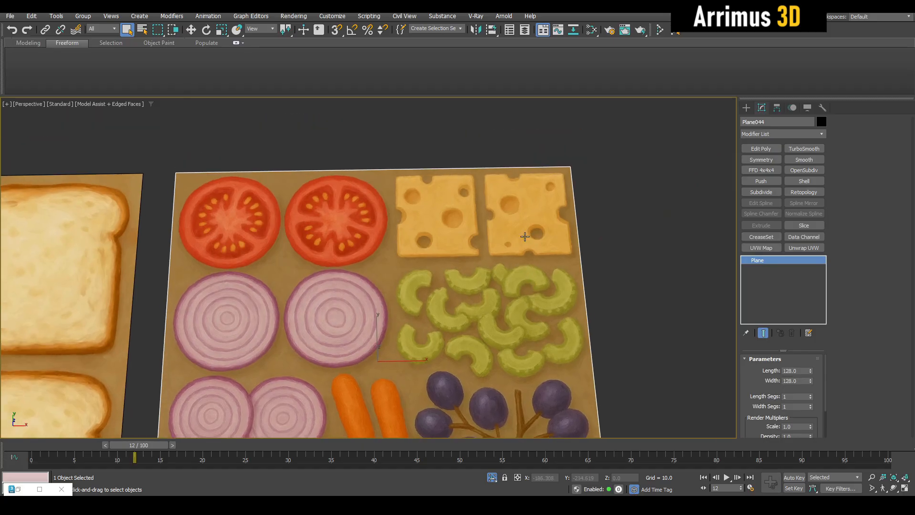
pyautogui.hotkey('shift', 'e')
pyautogui.press('1')
pyautogui.moveTo(571, 214); pyautogui.dragTo(534, 260, button='middle')
pyautogui.scroll(4, 535, 260)
pyautogui.scroll(3, 534, 259)
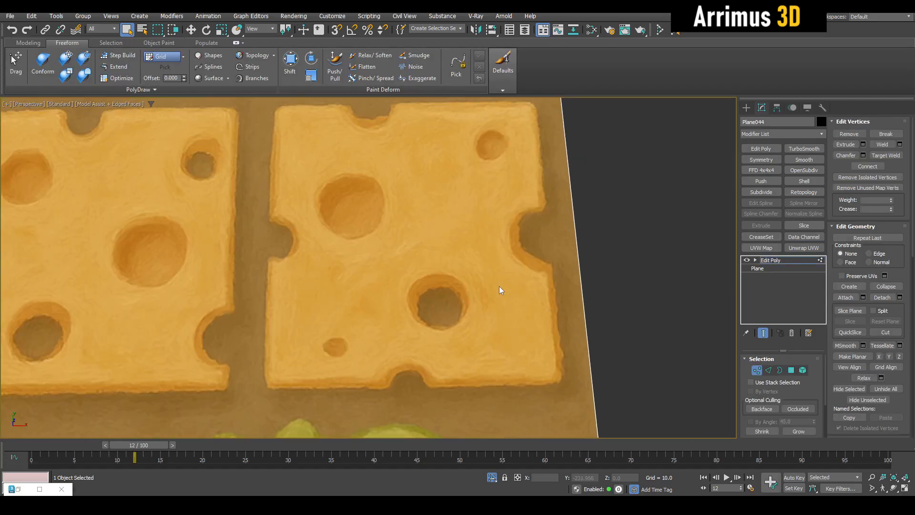
# Cut from the left cheese slice's lower-right corner into the lower half of the notch on its right side.
pyautogui.moveTo(384, 300); pyautogui.dragTo(557, 283, button='middle')
pyautogui.moveTo(425, 325); pyautogui.dragTo(519, 296, button='middle')
pyautogui.scroll(5, 518, 297)
pyautogui.hotkey('alt', 'c')
pyautogui.click(502, 367)
pyautogui.click(519, 346)
pyautogui.click(517, 263)
pyautogui.click(506, 246)
pyautogui.click(481, 244)
pyautogui.click(440, 237)
pyautogui.click(412, 218)
pyautogui.click(382, 195)
pyautogui.click(360, 153)
# Continue the cut around the upper half of the right-side notch to the cheese slice's outer edge.
pyautogui.moveTo(365, 123); pyautogui.dragTo(368, 235, button='middle')
pyautogui.click(368, 230)
pyautogui.click(388, 181)
pyautogui.click(433, 138)
pyautogui.click(458, 132)
pyautogui.click(487, 123)
pyautogui.click(503, 111)
# Extend the cut up the cheese slice's right edge and around its upper-right corner.
pyautogui.moveTo(517, 127); pyautogui.dragTo(491, 297, button='middle')
pyautogui.click(470, 260)
pyautogui.click(455, 205)
pyautogui.moveTo(459, 131); pyautogui.dragTo(444, 306, button='middle')
pyautogui.click(447, 262)
pyautogui.click(445, 158)
pyautogui.moveTo(455, 183); pyautogui.dragTo(419, 307, button='middle')
pyautogui.click(429, 241)
pyautogui.scroll(-5, 438, 253)
pyautogui.moveTo(439, 253); pyautogui.dragTo(462, 305, button='middle')
pyautogui.scroll(5, 462, 281)
pyautogui.click(446, 154)
pyautogui.click(427, 130)
# Cut along the cheese slice's upper edge and around the contour of its upper notch.
pyautogui.click(293, 246)
pyautogui.click(286, 250)
pyautogui.click(270, 262)
pyautogui.click(268, 272)
pyautogui.click(263, 305)
pyautogui.click(186, 352)
pyautogui.click(153, 332)
pyautogui.click(126, 302)
pyautogui.click(123, 275)
pyautogui.click(121, 255)
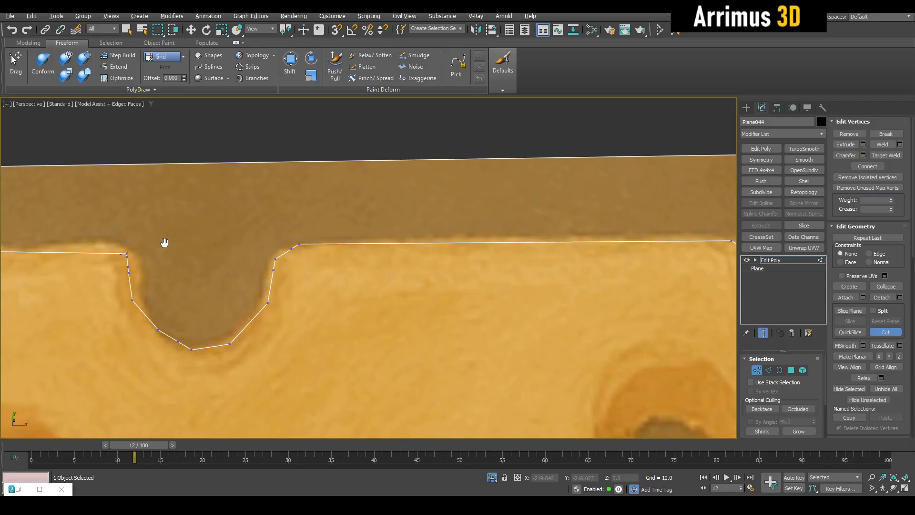
# Cut along the left cheese slice's upper edge from the upper notch to and around the upper-left corner.
pyautogui.moveTo(132, 251); pyautogui.dragTo(393, 256, button='middle')
pyautogui.click(378, 253)
pyautogui.click(315, 253)
pyautogui.click(258, 258)
pyautogui.click(214, 270)
pyautogui.click(181, 271)
pyautogui.click(139, 276)
pyautogui.click(114, 285)
pyautogui.click(103, 309)
pyautogui.moveTo(109, 318); pyautogui.dragTo(210, 202, button='middle')
pyautogui.scroll(-2, 209, 203)
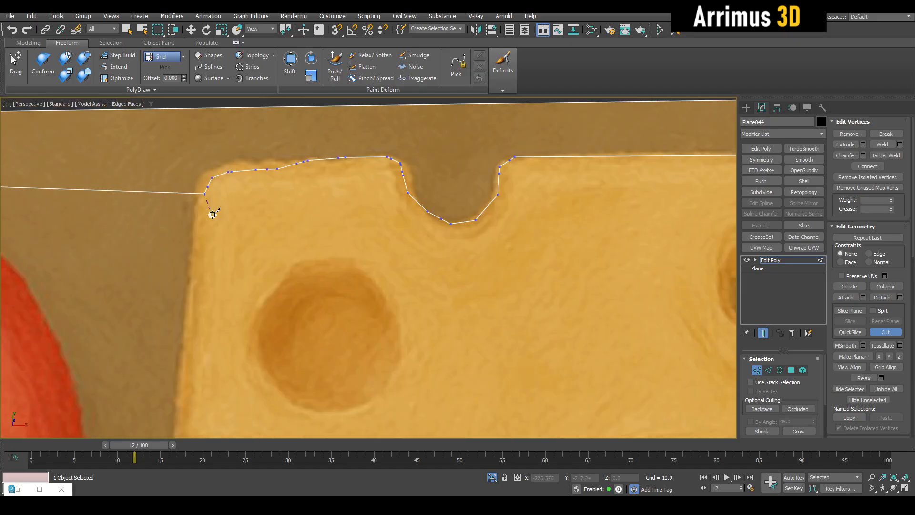
# Continue the cut down the cheese slice's left edge and around the contour of its left-side notch.
pyautogui.click(190, 297)
pyautogui.moveTo(197, 298); pyautogui.dragTo(237, 191, button='middle')
pyautogui.click(224, 318)
pyautogui.click(231, 330)
pyautogui.click(256, 339)
pyautogui.moveTo(286, 376); pyautogui.dragTo(318, 250, button='middle')
pyautogui.click(303, 244)
pyautogui.click(312, 258)
pyautogui.click(299, 303)
pyautogui.click(298, 335)
pyautogui.click(281, 358)
pyautogui.click(265, 355)
# Cut from the left-side notch down the cheese slice's left edge and around its lower-left corner.
pyautogui.moveTo(266, 377); pyautogui.dragTo(306, 282, button='middle')
pyautogui.click(295, 287)
pyautogui.click(296, 340)
pyautogui.scroll(-5, 295, 343)
pyautogui.moveTo(294, 406); pyautogui.dragTo(298, 273, button='middle')
pyautogui.scroll(5, 298, 274)
pyautogui.click(308, 240)
pyautogui.click(315, 268)
pyautogui.click(330, 283)
pyautogui.click(355, 297)
# Cut along the cheese slice's lower edge to the lower-right corner, closing the outline, and end the cut.
pyautogui.click(484, 292)
pyautogui.click(548, 290)
pyautogui.click(583, 294)
pyautogui.moveTo(655, 302); pyautogui.dragTo(326, 309, button='middle')
pyautogui.click(629, 290)
pyautogui.moveTo(608, 291); pyautogui.dragTo(389, 318, button='middle')
pyautogui.click(501, 314)
pyautogui.moveTo(526, 315); pyautogui.dragTo(531, 318, button='middle')
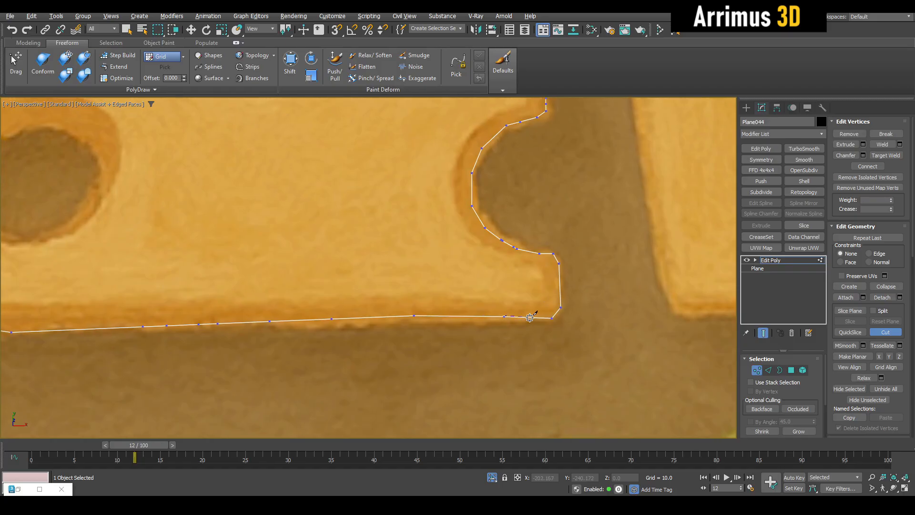
pyautogui.scroll(-8, 536, 267)
pyautogui.rightClick(564, 234)
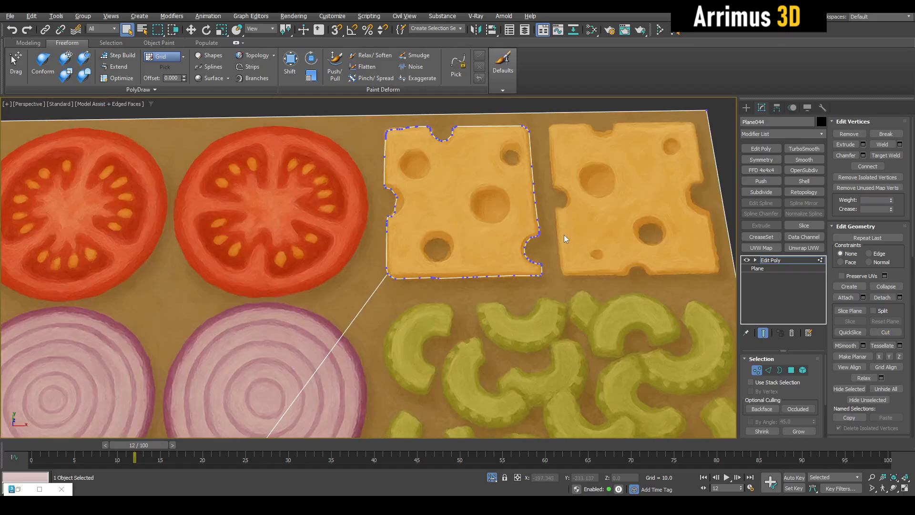
# Leave vertex editing and add a second Edit Poly modifier to the ingredients plane.
pyautogui.scroll(-5, 564, 235)
pyautogui.moveTo(565, 235); pyautogui.dragTo(502, 211, button='middle')
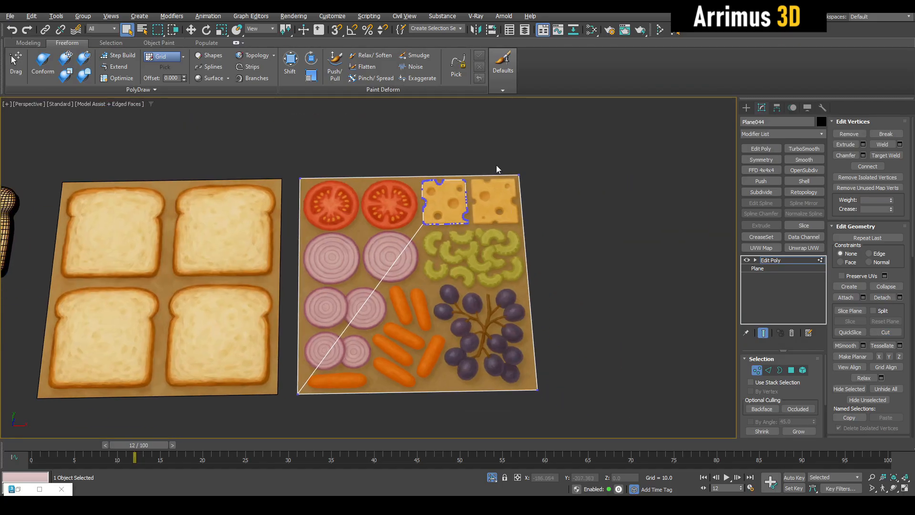
pyautogui.press('1')
pyautogui.hotkey('shift', 'e')
# Try deleting the plane's vertices outside the cheese outline, and undo the deletion.
pyautogui.press('1')
pyautogui.moveTo(502, 170); pyautogui.dragTo(579, 231)
pyautogui.press('Delete')
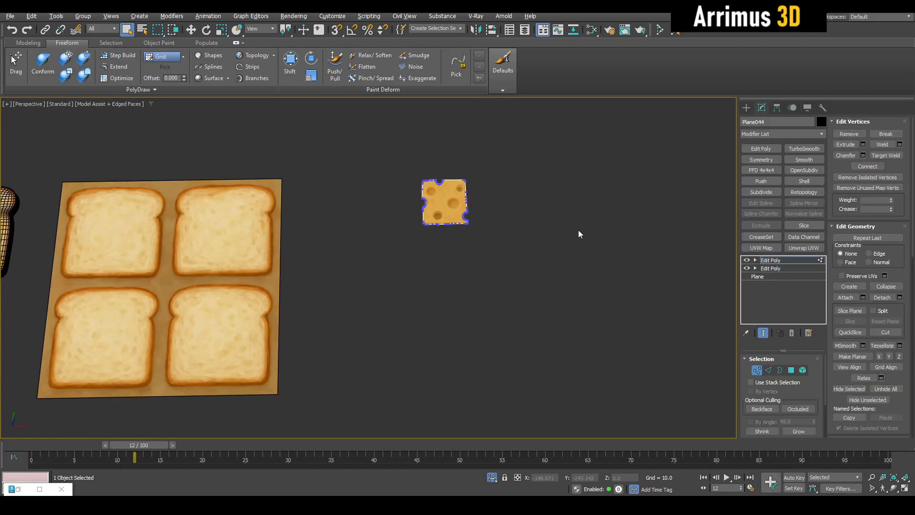
pyautogui.press('z')
pyautogui.press('1')
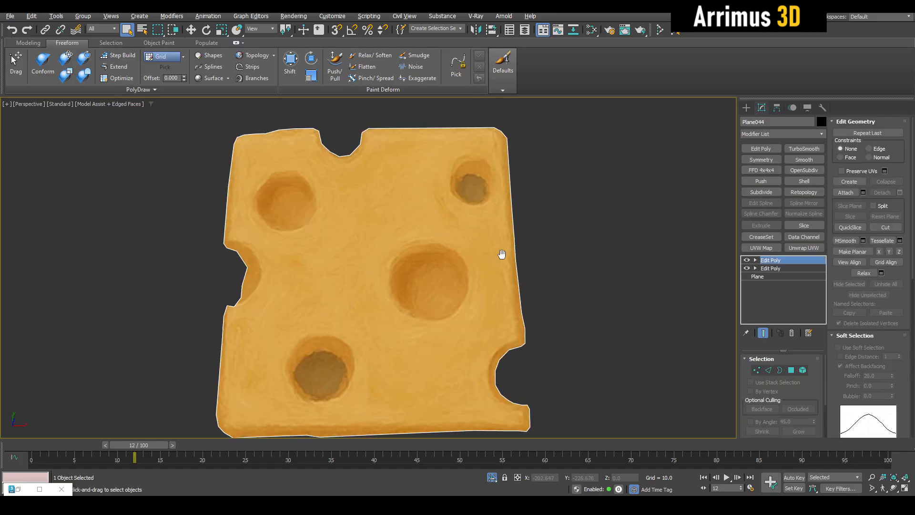
pyautogui.scroll(-5, 497, 249)
pyautogui.hotkey('ctrl', 'z')
pyautogui.scroll(-2, 611, 238)
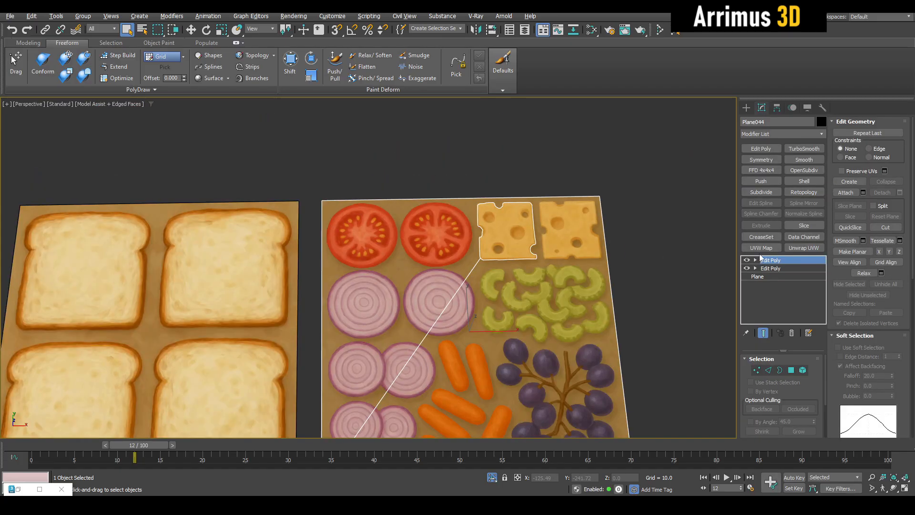
# Add a UVW Map modifier with Planar mapping on top of the ingredients plane's modifiers.
pyautogui.moveTo(539, 275); pyautogui.dragTo(467, 194, button='middle')
pyautogui.moveTo(558, 218); pyautogui.dragTo(607, 253, button='middle')
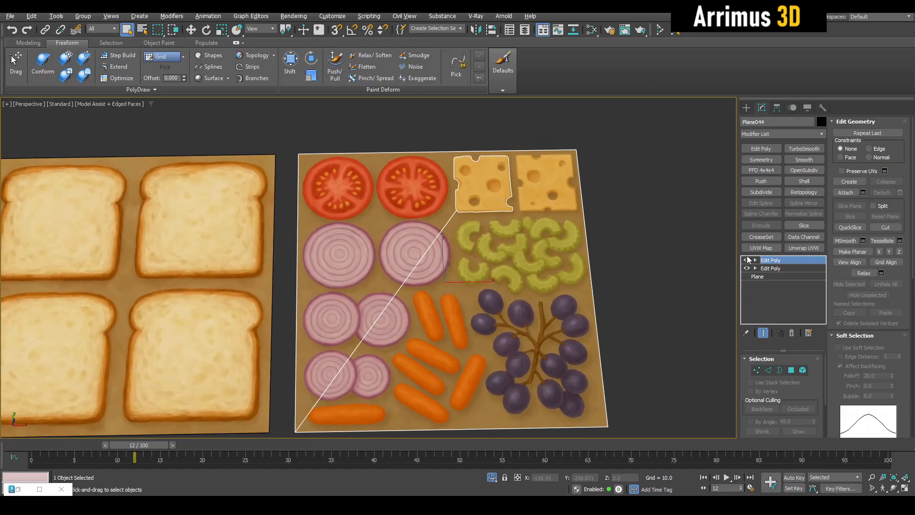
pyautogui.click(755, 248)
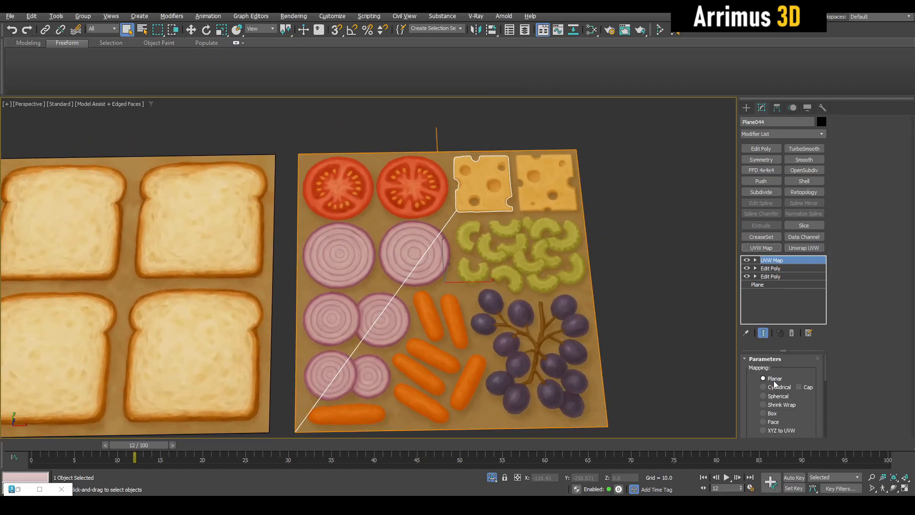
pyautogui.click(764, 387)
pyautogui.click(775, 379)
# In the Edit Poly modifier below UVW Map, delete the plane's vertices outside the cheese outline and frame the slice.
pyautogui.click(776, 270)
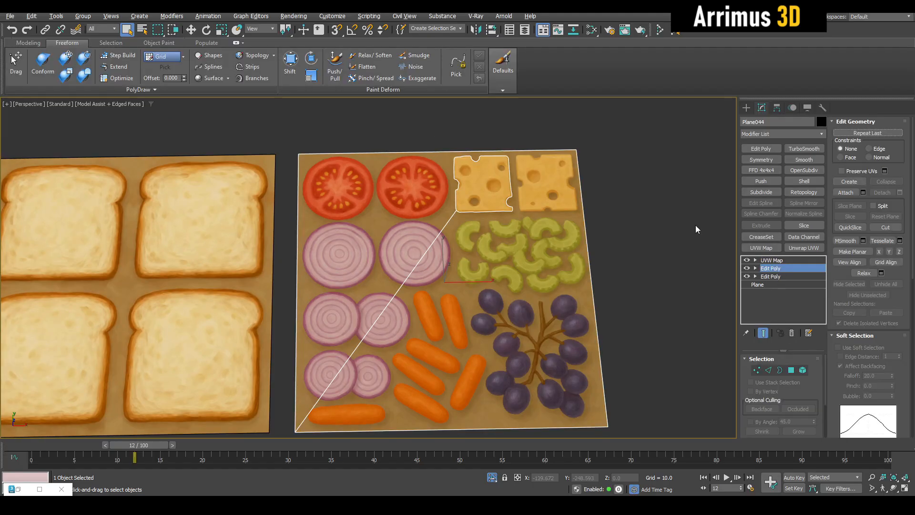
pyautogui.press('1')
pyautogui.press('1')
pyautogui.press('z')
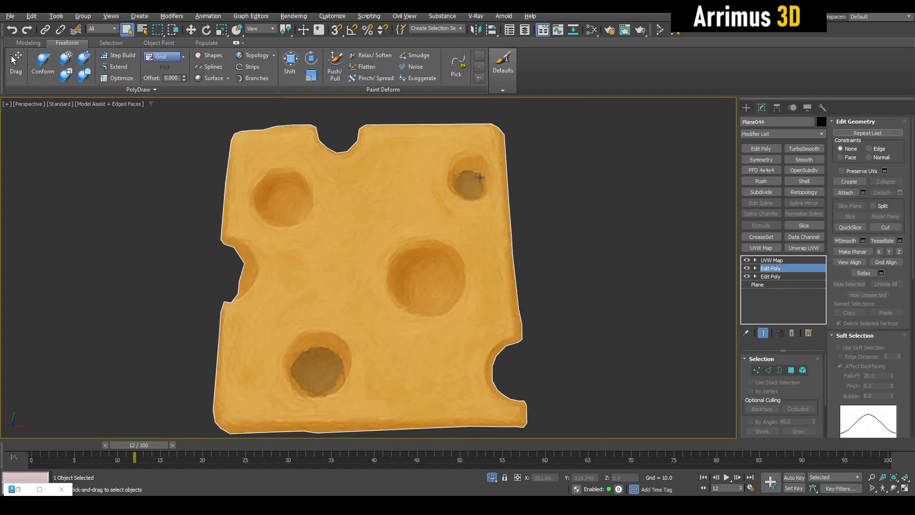
# Add a Retopology modifier below UVW Map, set its Face Count to 255, and compute it.
pyautogui.click(804, 192)
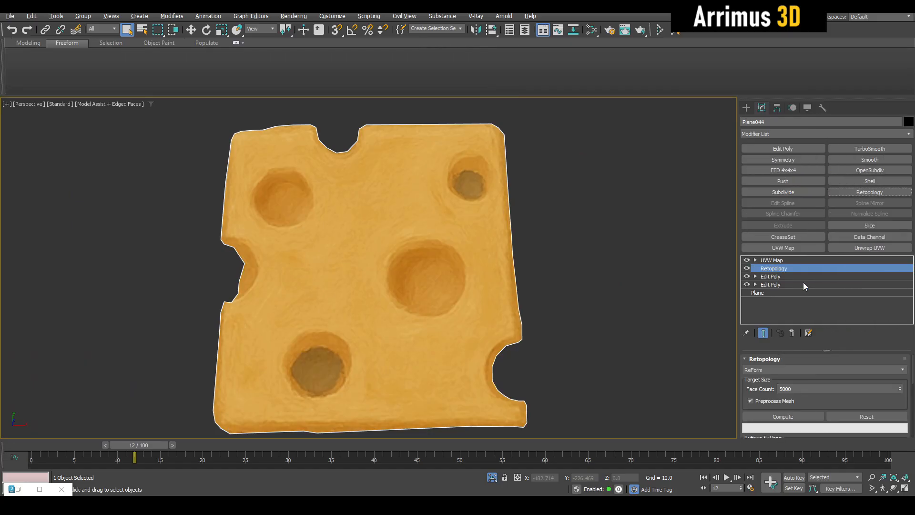
pyautogui.click(801, 390)
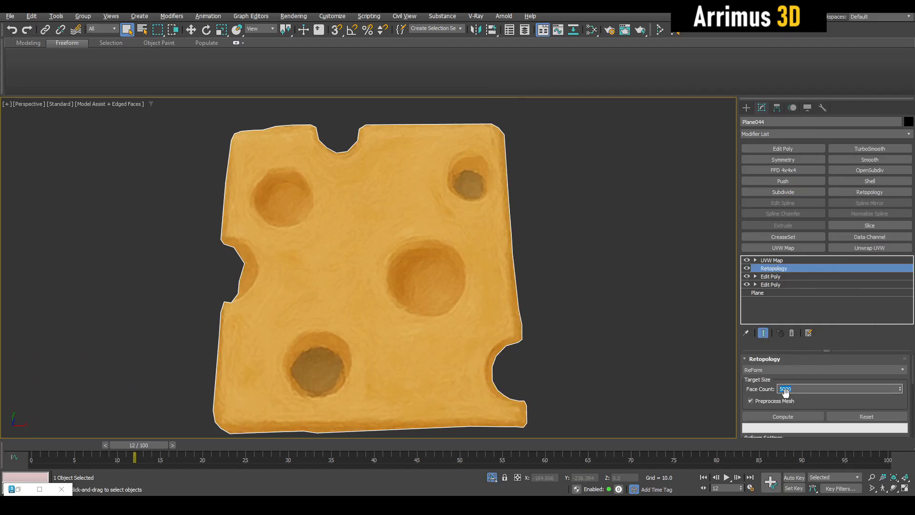
pyautogui.click(799, 418)
pyautogui.click(801, 419)
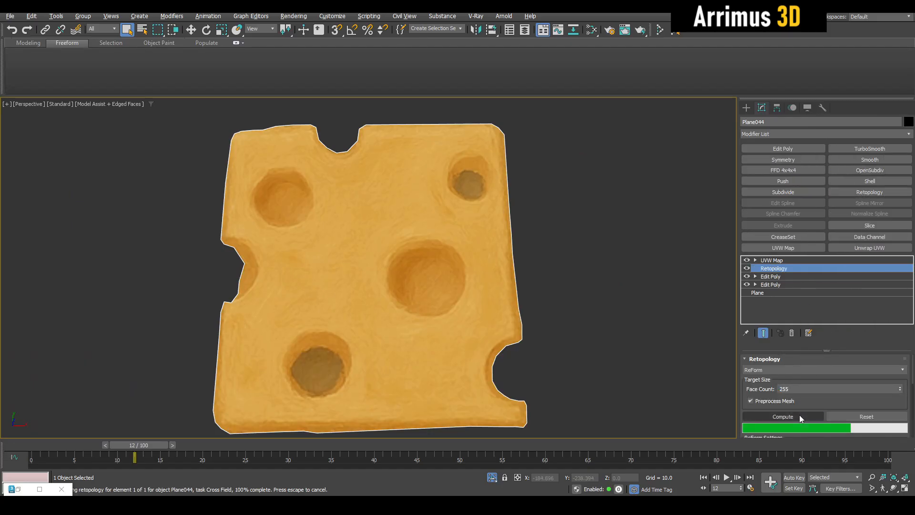
pyautogui.moveTo(530, 326); pyautogui.dragTo(571, 320, button='middle')
# Try computing the retopology with Preprocess Mesh off, and recompute it with Preprocess Mesh on.
pyautogui.click(771, 401)
pyautogui.click(773, 416)
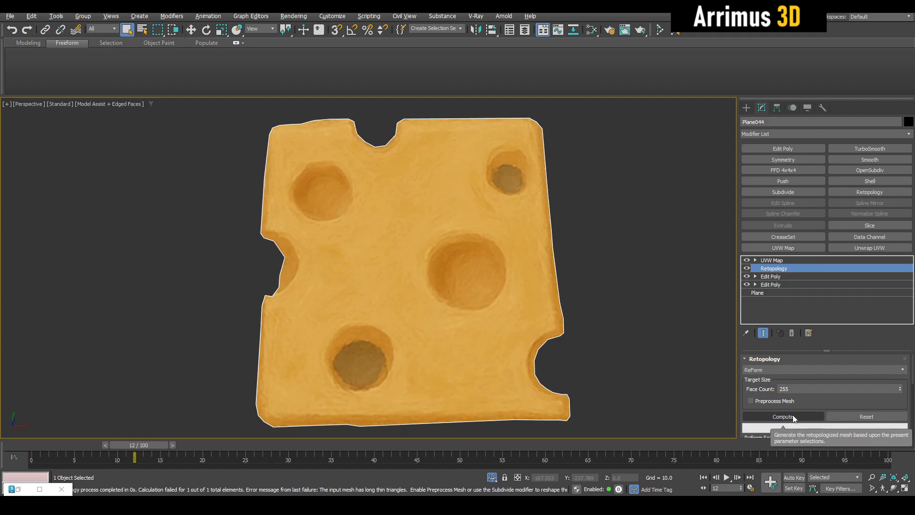
pyautogui.click(773, 401)
pyautogui.click(777, 418)
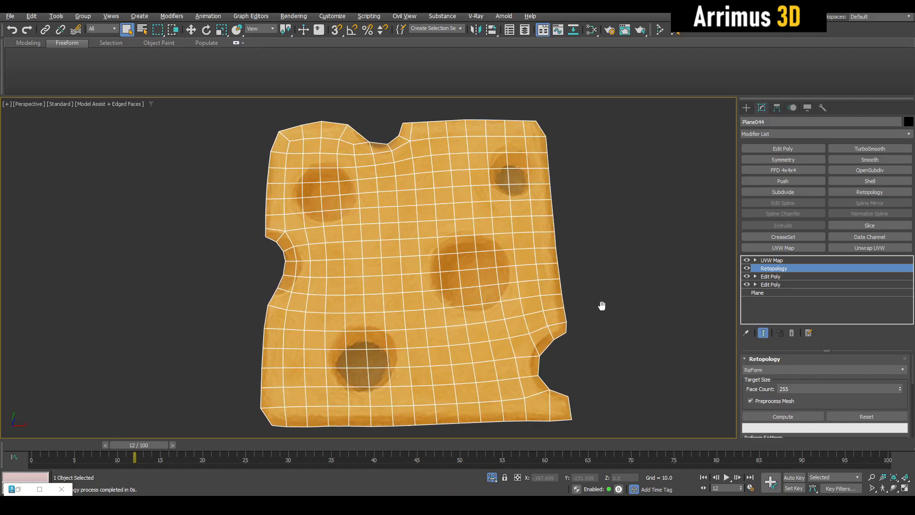
# Compare the retopologized cheese slice's texture with the UVW Map modifier turned off and back on.
pyautogui.moveTo(599, 303); pyautogui.dragTo(618, 329, button='middle')
pyautogui.click(747, 263)
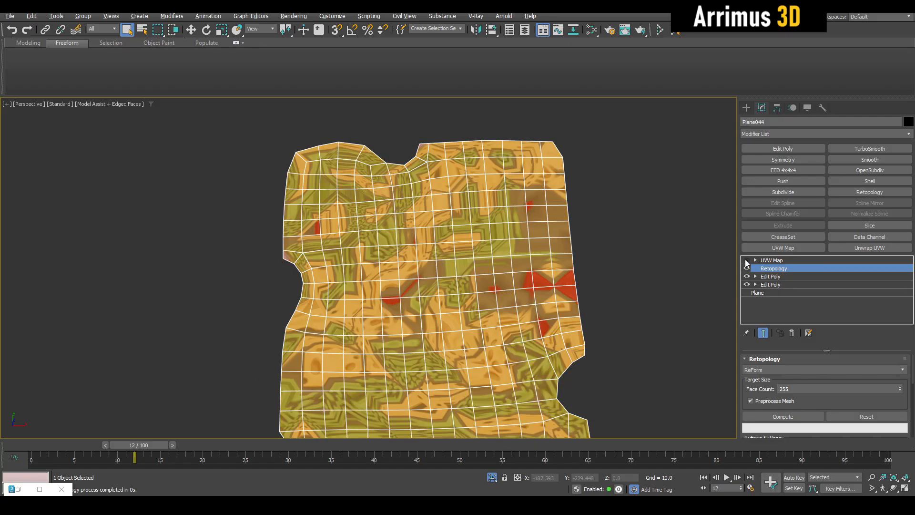
pyautogui.press('F4')
pyautogui.scroll(10, 512, 281)
pyautogui.scroll(-4, 729, 295)
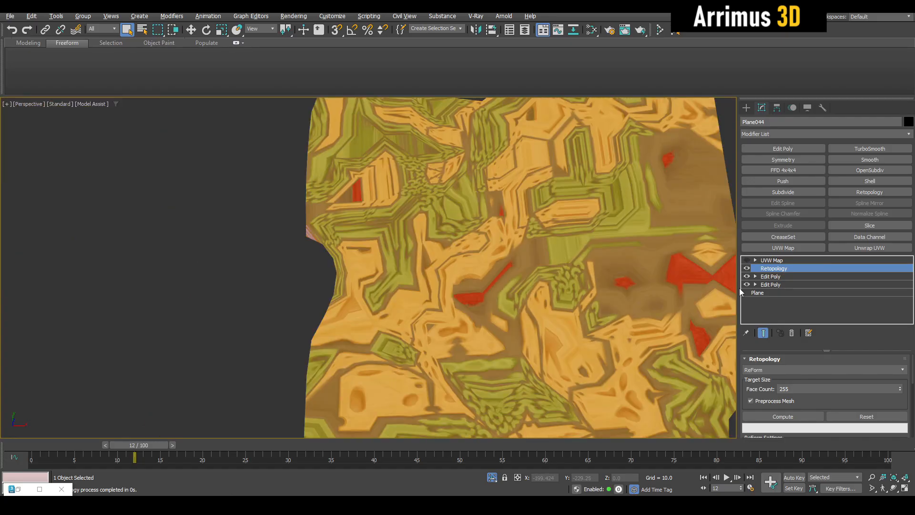
pyautogui.press('F4')
pyautogui.click(748, 261)
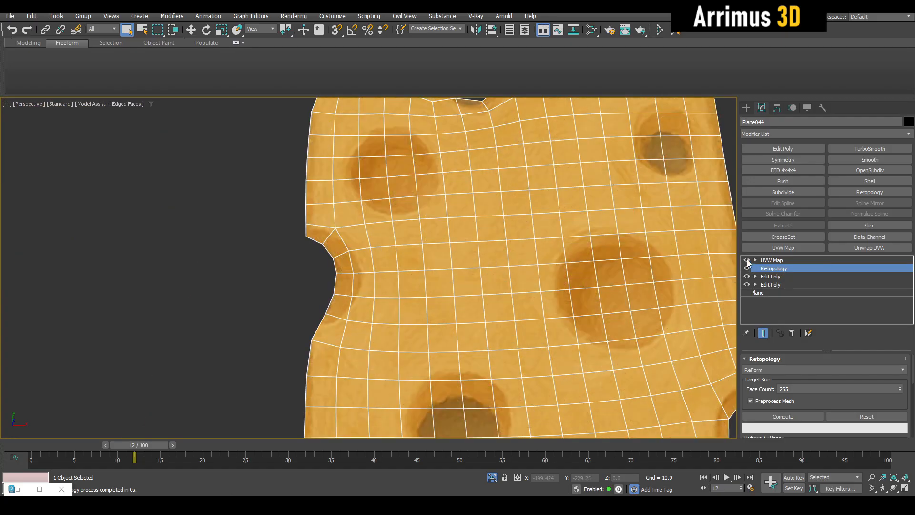
# Inspect the cheese slice with and without edged faces, and with the UVW Map and Retopology modifiers toggled.
pyautogui.scroll(-4, 608, 219)
pyautogui.moveTo(435, 245); pyautogui.dragTo(532, 229, button='middle')
pyautogui.press('F4')
pyautogui.press('F4')
pyautogui.scroll(-3, 531, 229)
pyautogui.keyDown('alt'); pyautogui.moveTo(568, 305); pyautogui.dragTo(592, 268, button='middle'); pyautogui.keyUp('alt')
pyautogui.click(748, 261)
pyautogui.click(748, 269)
pyautogui.click(747, 269)
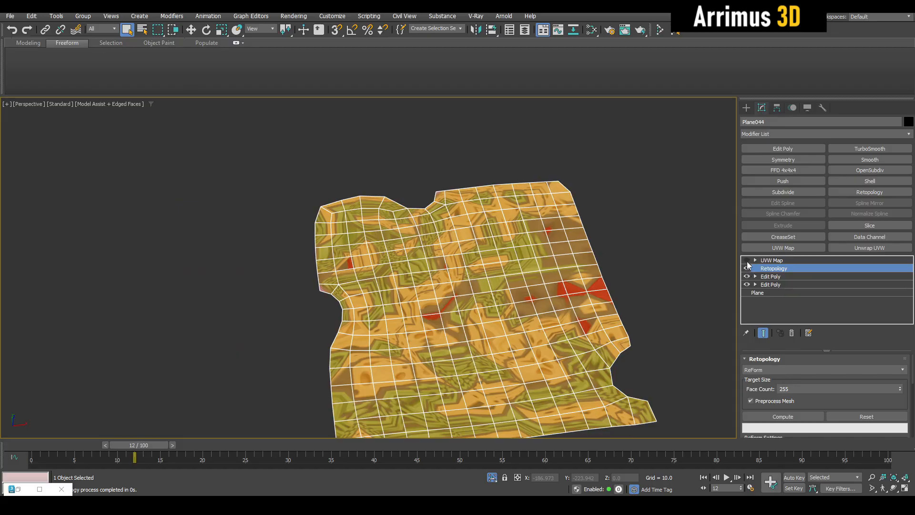
pyautogui.click(748, 260)
# Add a Shell modifier above UVW Map and adjust its Outer Amount to give the cheese slice thickness.
pyautogui.click(771, 260)
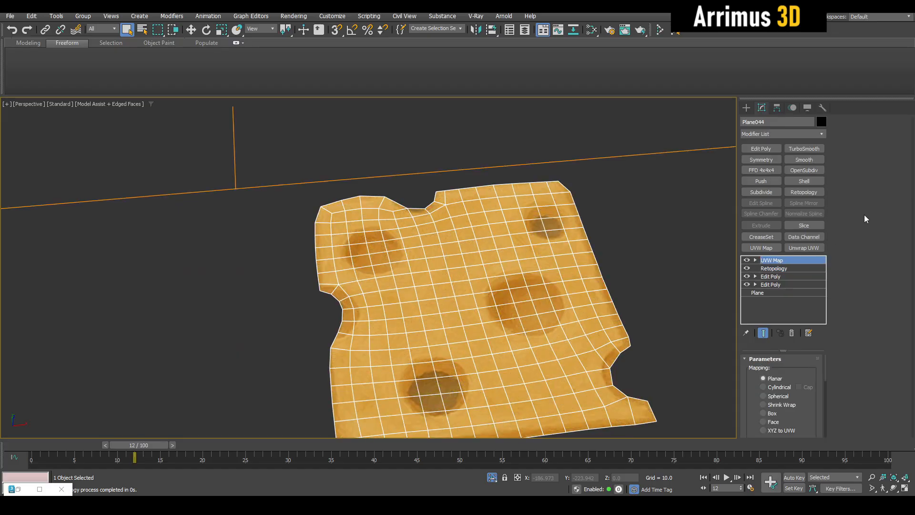
pyautogui.click(811, 178)
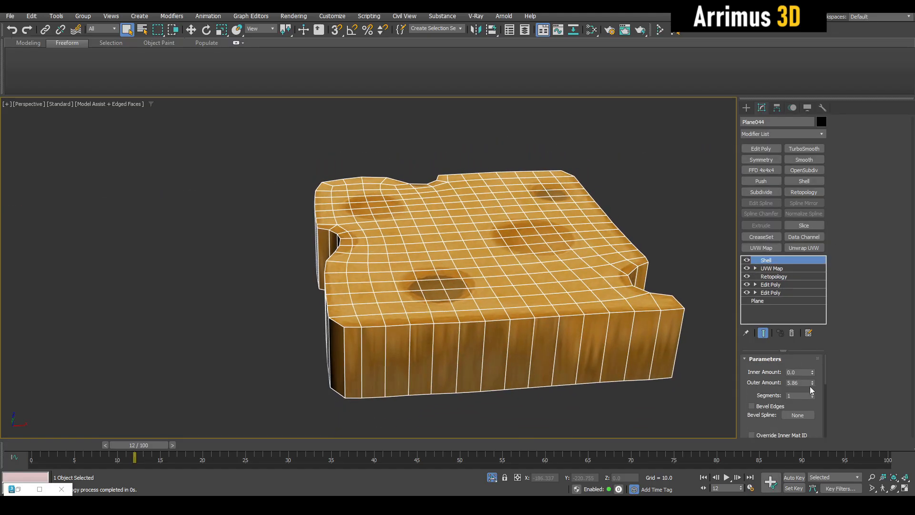
pyautogui.moveTo(814, 385); pyautogui.dragTo(783, 141)
pyautogui.press('F4')
pyautogui.press('F4')
pyautogui.moveTo(578, 224)
pyautogui.keyDown('alt'); pyautogui.mouseDown(button='middle')
pyautogui.moveTo(564, 198)
pyautogui.moveTo(604, 268)
pyautogui.moveTo(597, 263)
pyautogui.mouseUp(button='middle'); pyautogui.keyUp('alt')
# Add an Edit Poly modifier above Shell and use the Shift brush to pull the upper notch's left corner toward the notch.
pyautogui.hotkey('shift', 'e')
pyautogui.press('1')
pyautogui.scroll(3, 429, 106)
pyautogui.hotkey('shift', 's')
pyautogui.moveTo(386, 173)
pyautogui.mouseDown(button='middle')
pyautogui.moveTo(378, 202)
pyautogui.moveTo(373, 186)
pyautogui.mouseUp(button='middle')
pyautogui.scroll(4, 378, 203)
pyautogui.moveTo(336, 167); pyautogui.dragTo(374, 160)
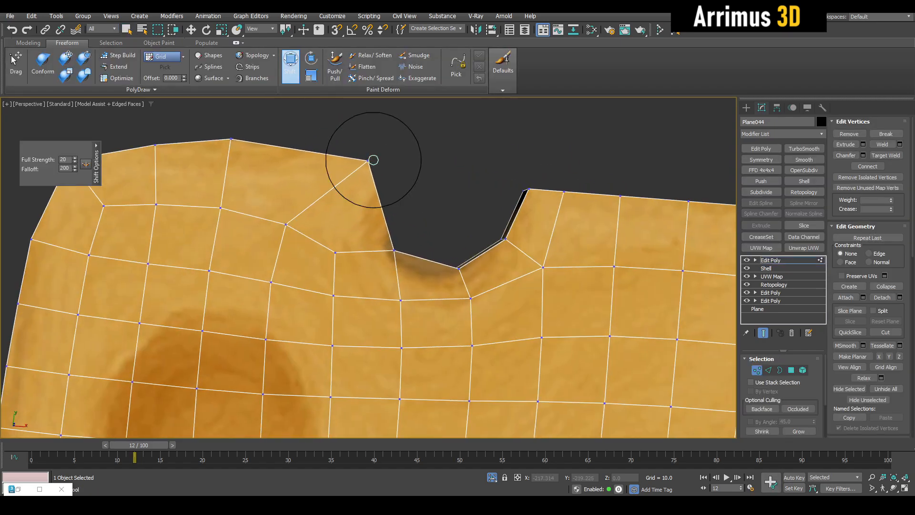
pyautogui.scroll(-5, 374, 159)
pyautogui.keyDown('alt'); pyautogui.moveTo(386, 219); pyautogui.dragTo(378, 252, button='middle'); pyautogui.keyUp('alt')
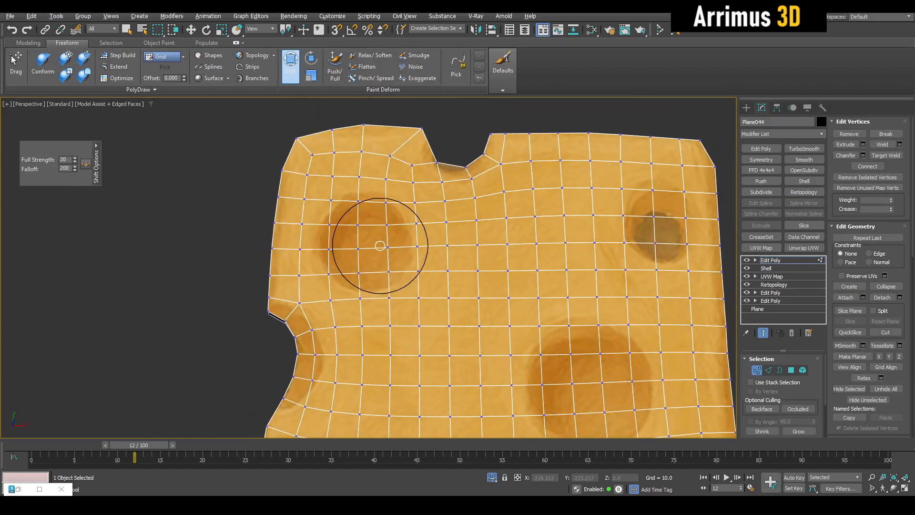
# Select two polygons at the centre of the upper-left painted hole and move them down to form a dent.
pyautogui.press('w')
pyautogui.scroll(8, 378, 249)
pyautogui.press('4')
pyautogui.click(376, 249)
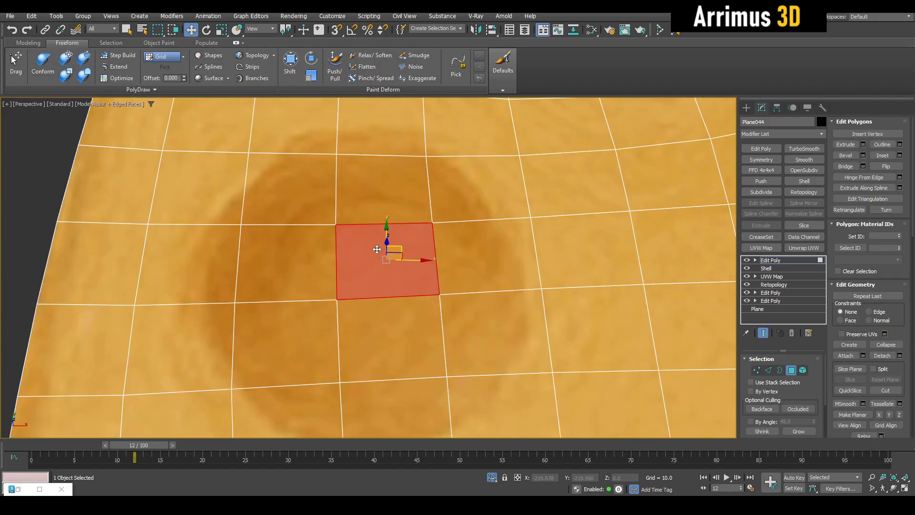
pyautogui.keyDown('ctrl'); pyautogui.click(364, 306); pyautogui.keyUp('ctrl')
pyautogui.keyDown('alt'); pyautogui.moveTo(364, 307); pyautogui.dragTo(310, 321, button='middle'); pyautogui.keyUp('alt')
pyautogui.press('q')
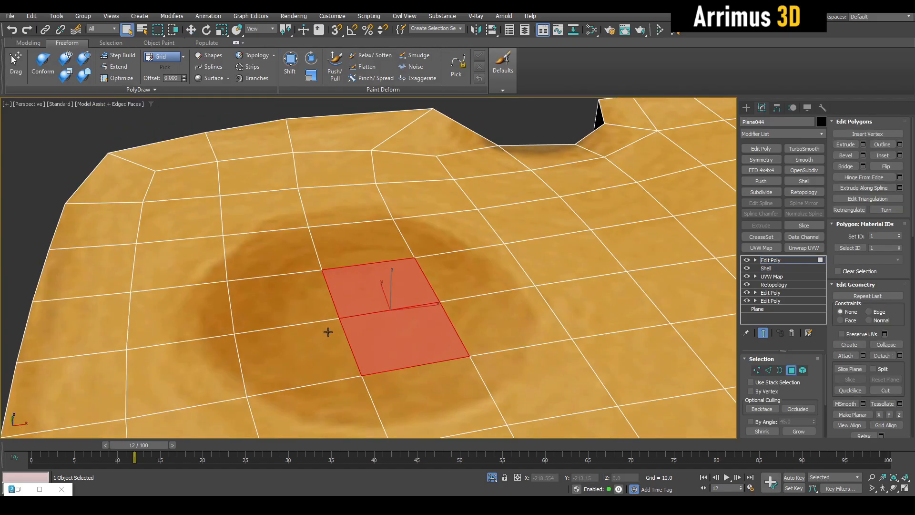
pyautogui.press('w')
pyautogui.moveTo(395, 309); pyautogui.dragTo(433, 244, button='middle')
pyautogui.moveTo(423, 243); pyautogui.dragTo(427, 262)
pyautogui.keyDown('alt'); pyautogui.moveTo(427, 262); pyautogui.dragTo(425, 292, button='middle'); pyautogui.keyUp('alt')
pyautogui.scroll(-4, 428, 255)
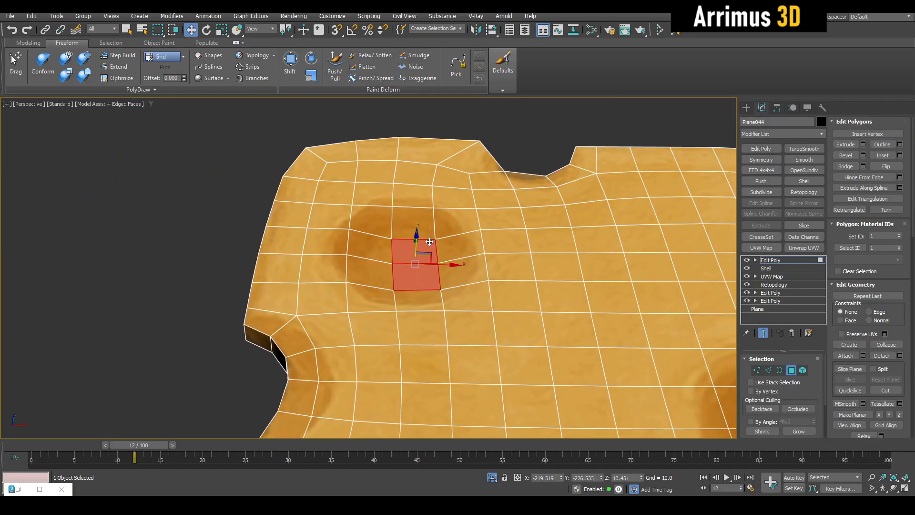
# Select the centre polygon of the large middle hole and move it down to form a dent.
pyautogui.keyDown('alt'); pyautogui.moveTo(431, 248); pyautogui.dragTo(431, 269, button='middle'); pyautogui.keyUp('alt')
pyautogui.scroll(-3, 460, 286)
pyautogui.moveTo(534, 322); pyautogui.dragTo(459, 251, button='middle')
pyautogui.scroll(3, 452, 259)
pyautogui.click(451, 256)
pyautogui.scroll(3, 462, 283)
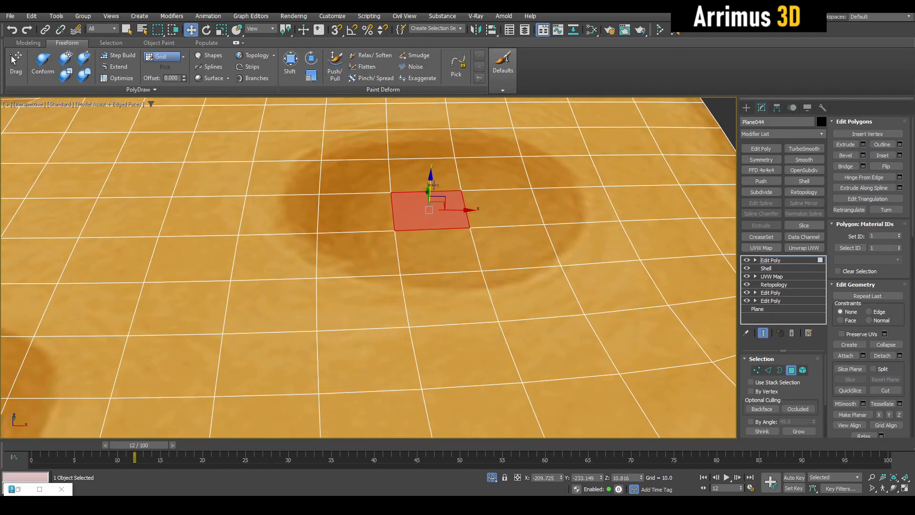
pyautogui.keyDown('alt'); pyautogui.moveTo(433, 187); pyautogui.dragTo(454, 176, button='middle'); pyautogui.keyUp('alt')
pyautogui.moveTo(450, 152); pyautogui.dragTo(451, 175)
pyautogui.scroll(-3, 444, 191)
# Move the vertex at the centre of the lower-left hole down to form a dent, and exit vertex editing.
pyautogui.moveTo(315, 284); pyautogui.dragTo(353, 263, button='middle')
pyautogui.press('q')
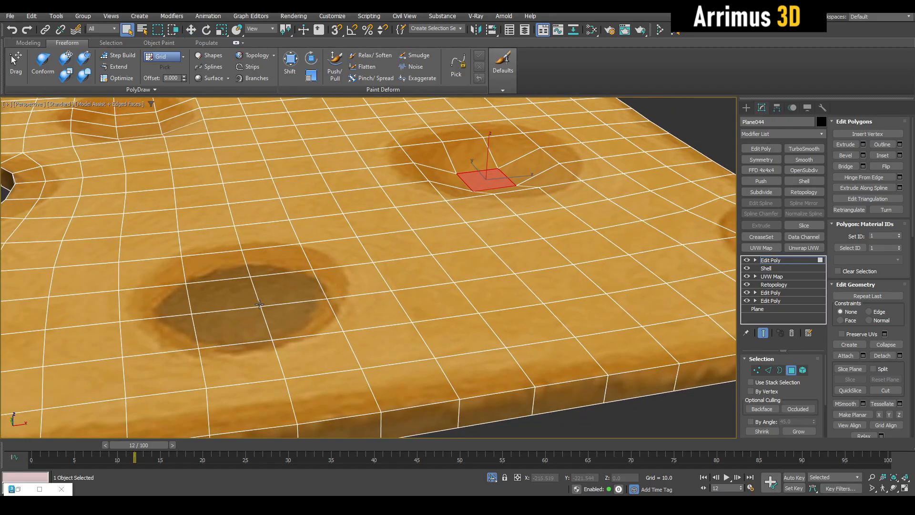
pyautogui.press('2')
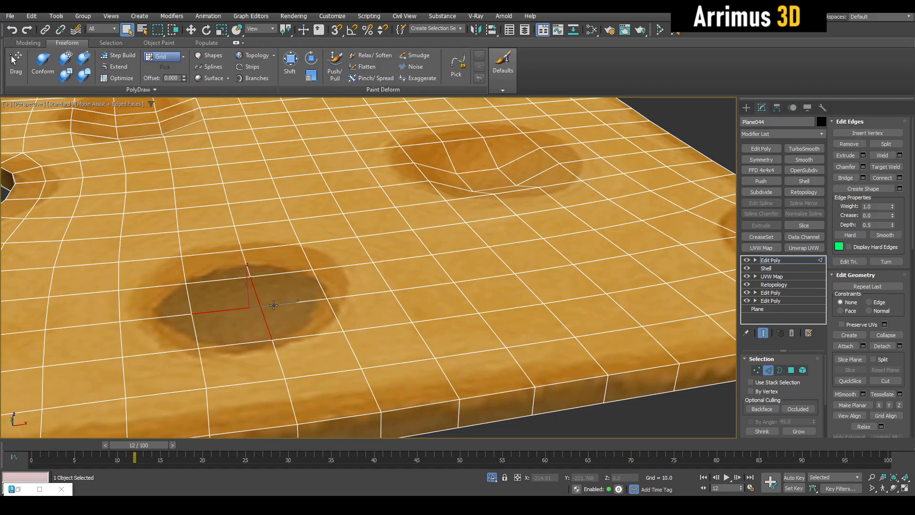
pyautogui.click(756, 371)
pyautogui.press('w')
pyautogui.moveTo(275, 273); pyautogui.dragTo(276, 301)
pyautogui.press('q')
pyautogui.click(273, 302)
pyautogui.click(275, 306)
pyautogui.press('w')
pyautogui.scroll(-6, 276, 302)
pyautogui.press('1')
pyautogui.press('q')
# Hide the edged faces and add a TurboSmooth modifier with 2 iterations to the cheese slice.
pyautogui.keyDown('alt'); pyautogui.moveTo(541, 267); pyautogui.dragTo(520, 325, button='middle'); pyautogui.keyUp('alt')
pyautogui.press('F4')
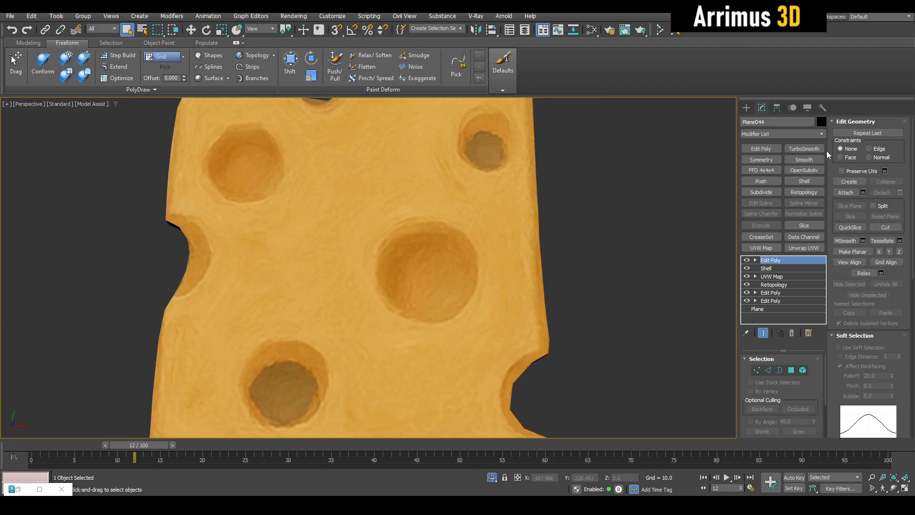
pyautogui.click(821, 148)
pyautogui.scroll(-4, 534, 229)
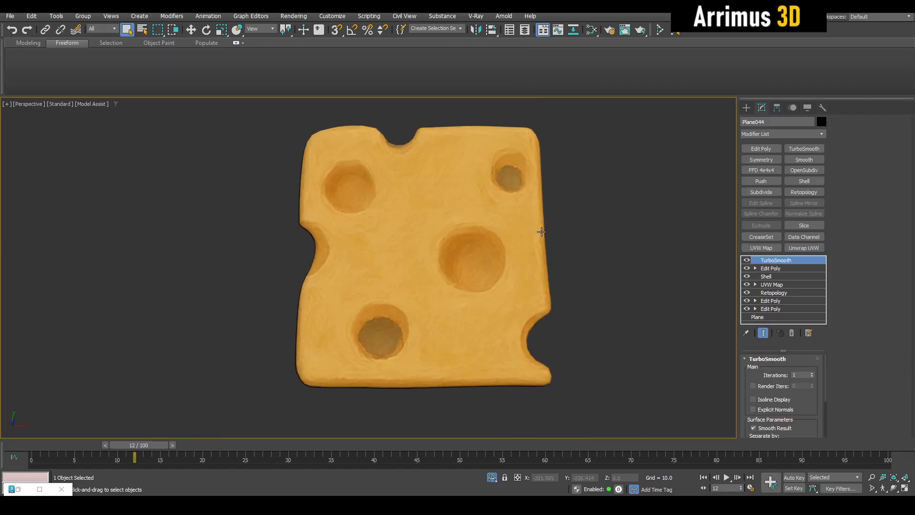
pyautogui.scroll(3, 539, 231)
pyautogui.click(814, 373)
pyautogui.keyDown('alt'); pyautogui.moveTo(606, 319); pyautogui.dragTo(577, 272, button='middle'); pyautogui.keyUp('alt')
pyautogui.scroll(-4, 577, 271)
pyautogui.scroll(-5, 576, 271)
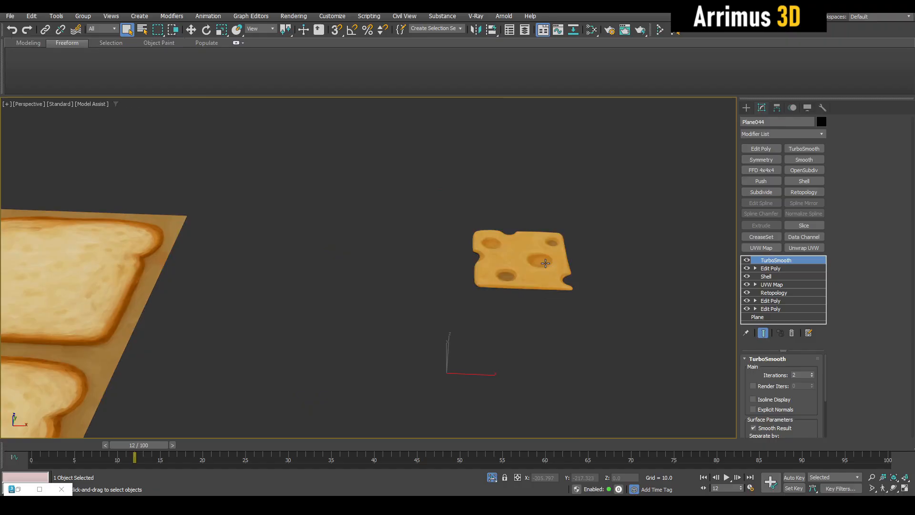
# Examine the smoothed cheese slice's size and mesh density alongside the finished bread slice.
pyautogui.press('F4')
pyautogui.press('w')
pyautogui.scroll(3, 531, 217)
pyautogui.press('F4')
pyautogui.keyDown('alt'); pyautogui.moveTo(535, 229); pyautogui.dragTo(555, 266, button='middle'); pyautogui.keyUp('alt')
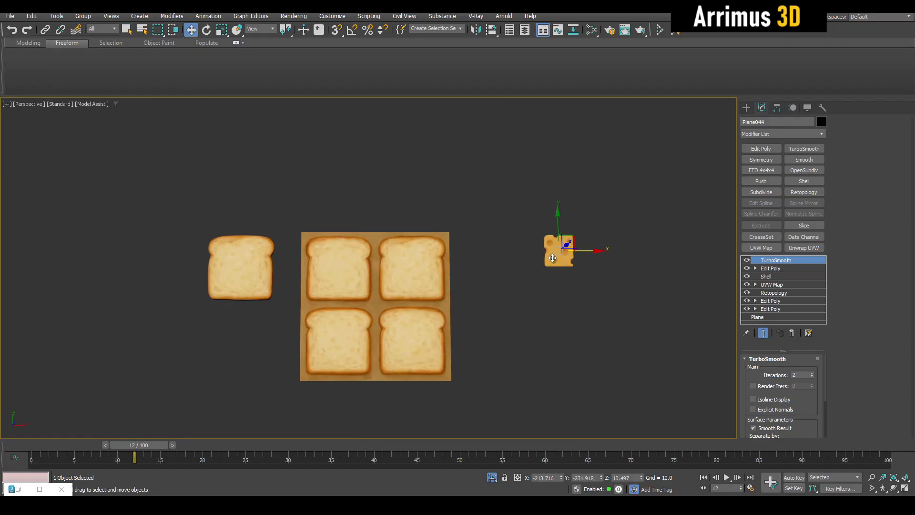
pyautogui.press('F4')
pyautogui.scroll(3, 429, 248)
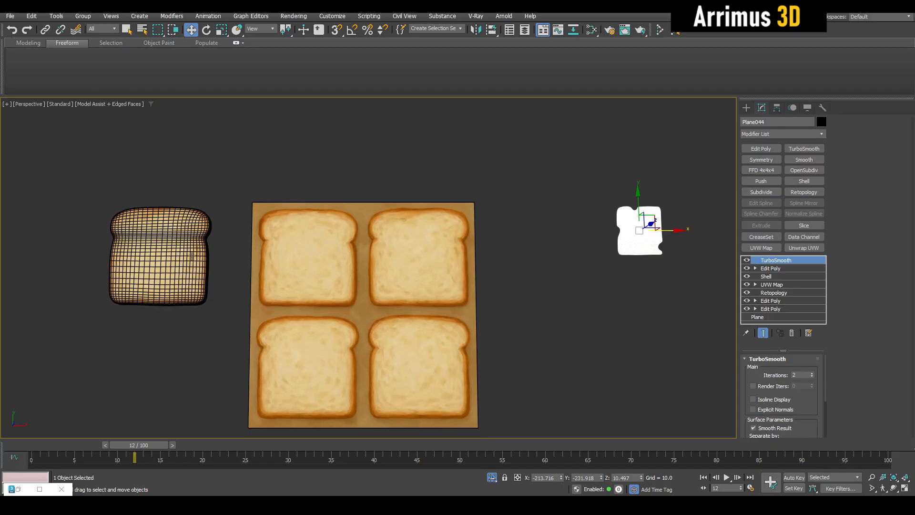
# Place the cheese slice over the bread slice and raise it along Z above the bread's top surface.
pyautogui.click(195, 256)
pyautogui.press('z')
pyautogui.keyDown('alt'); pyautogui.moveTo(330, 279); pyautogui.dragTo(372, 245, button='middle'); pyautogui.keyUp('alt')
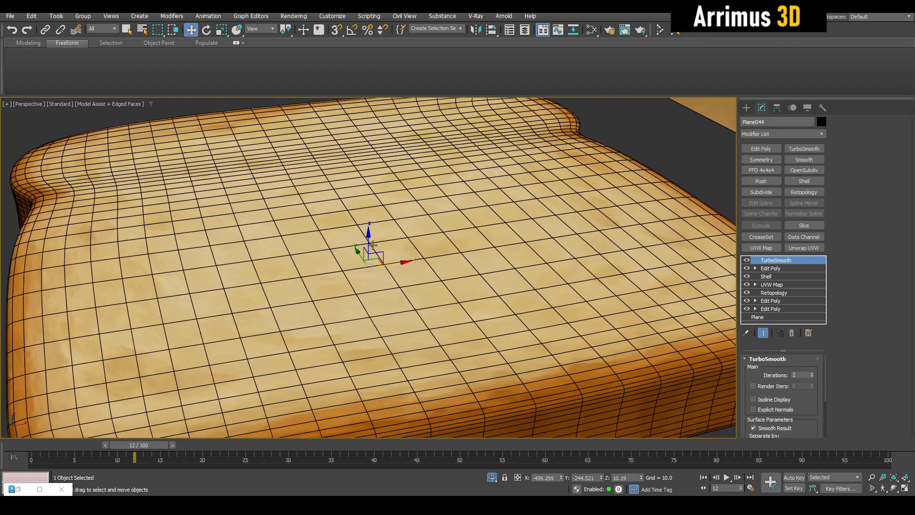
pyautogui.moveTo(368, 238); pyautogui.dragTo(408, 143)
pyautogui.scroll(-5, 400, 190)
pyautogui.press('r')
pyautogui.press('F4')
pyautogui.press('w')
pyautogui.moveTo(409, 194); pyautogui.dragTo(501, 240, button='middle')
# Isolate the cheese slice with edged faces shown and add an Edit Poly modifier directly below Retopology.
pyautogui.press('q')
pyautogui.hotkey('alt', 'q')
pyautogui.hotkey('alt', 'q')
pyautogui.press('F4')
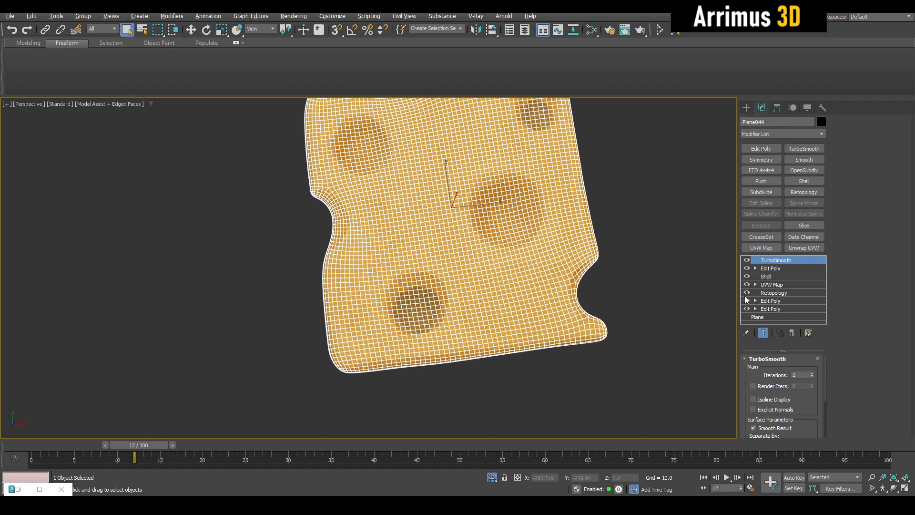
pyautogui.click(772, 300)
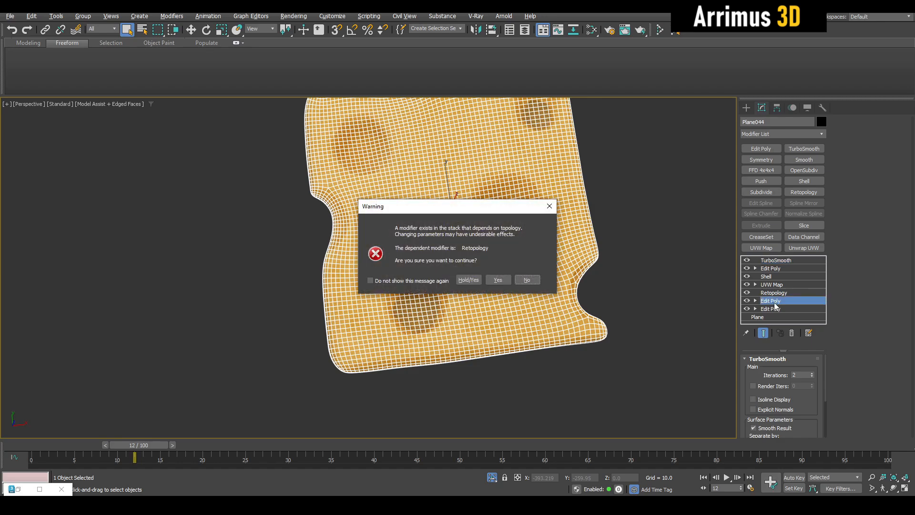
pyautogui.click(506, 280)
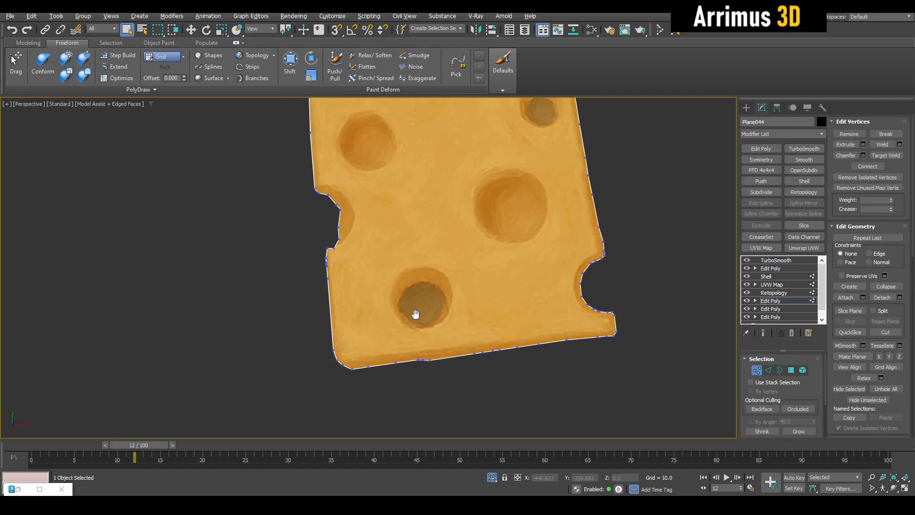
# Cut a closed polygonal outline around the lower-left hole of the cheese slice.
pyautogui.scroll(6, 429, 310)
pyautogui.hotkey('alt', 'c')
pyautogui.click(517, 250)
pyautogui.click(484, 184)
pyautogui.click(427, 156)
pyautogui.click(367, 169)
pyautogui.click(344, 208)
pyautogui.click(354, 306)
pyautogui.click(421, 342)
pyautogui.click(456, 345)
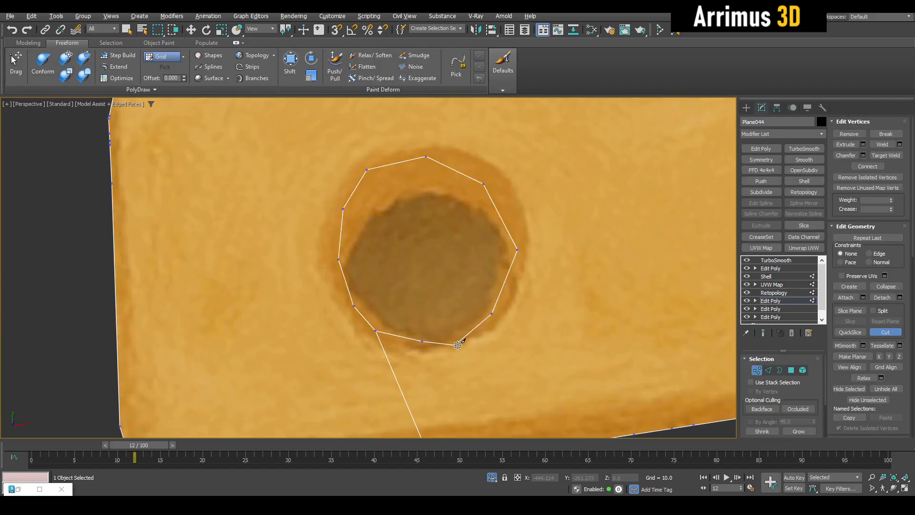
pyautogui.rightClick(477, 338)
# Delete the polygon inside the lower-left hole's outline.
pyautogui.press('4')
pyautogui.click(462, 262)
pyautogui.press('Delete')
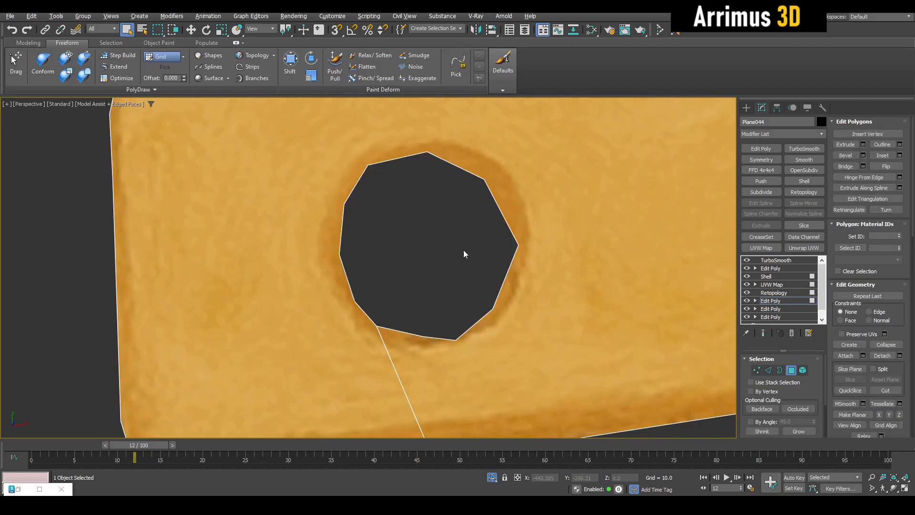
# Cut a closed polygonal outline around the small upper-right hole of the cheese slice.
pyautogui.scroll(-8, 457, 253)
pyautogui.scroll(4, 398, 232)
pyautogui.press('1')
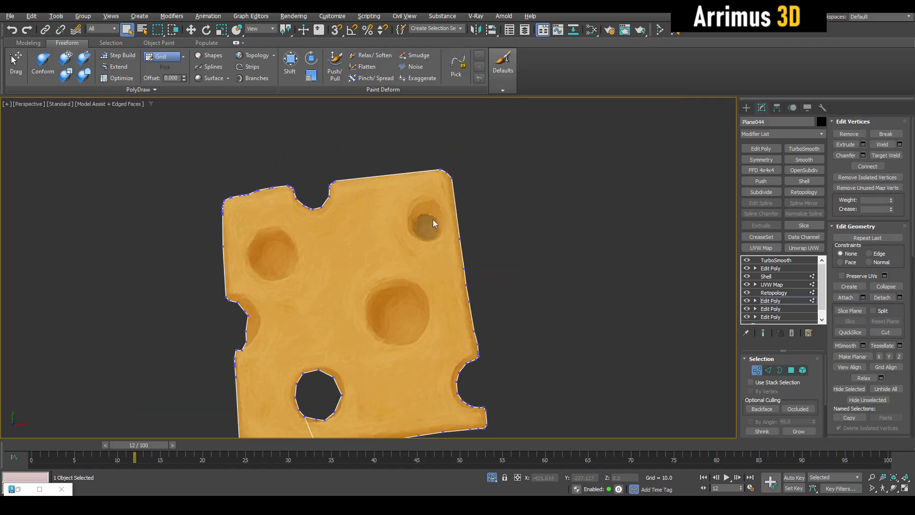
pyautogui.scroll(3, 433, 220)
pyautogui.moveTo(430, 219); pyautogui.dragTo(476, 218, button='middle')
pyautogui.scroll(3, 444, 183)
pyautogui.hotkey('alt', 'c')
pyautogui.click(409, 162)
pyautogui.click(380, 191)
pyautogui.click(376, 218)
pyautogui.click(386, 246)
pyautogui.click(409, 262)
pyautogui.click(444, 272)
pyautogui.click(465, 261)
pyautogui.rightClick(487, 223)
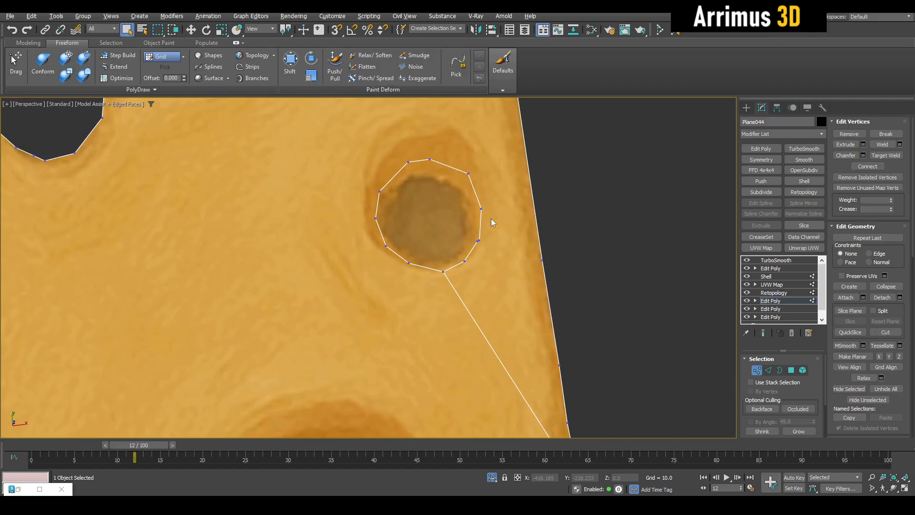
# Delete the polygon inside the upper-right hole's outline and exit polygon editing.
pyautogui.press('4')
pyautogui.click(444, 219)
pyautogui.press('Delete')
pyautogui.scroll(-5, 444, 218)
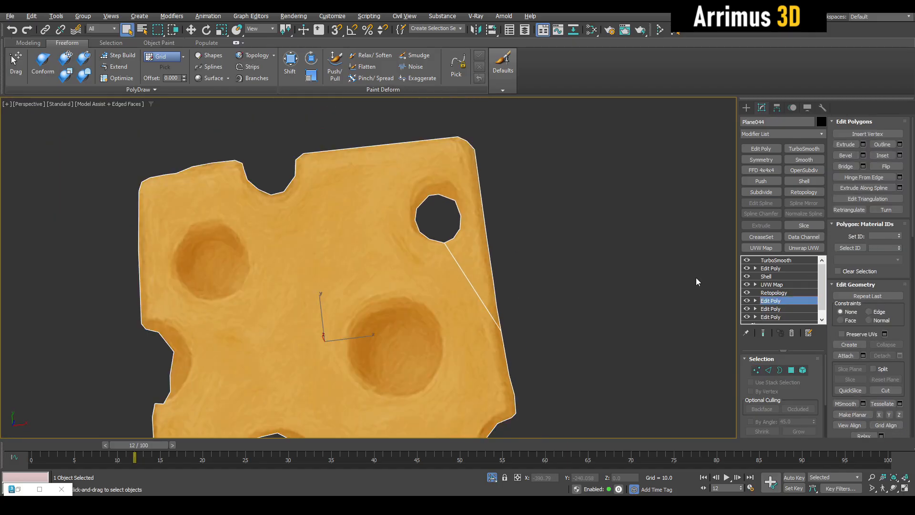
# Recompute the Retopology modifier on the cheese slice with the two holes cut out.
pyautogui.click(774, 293)
pyautogui.click(498, 280)
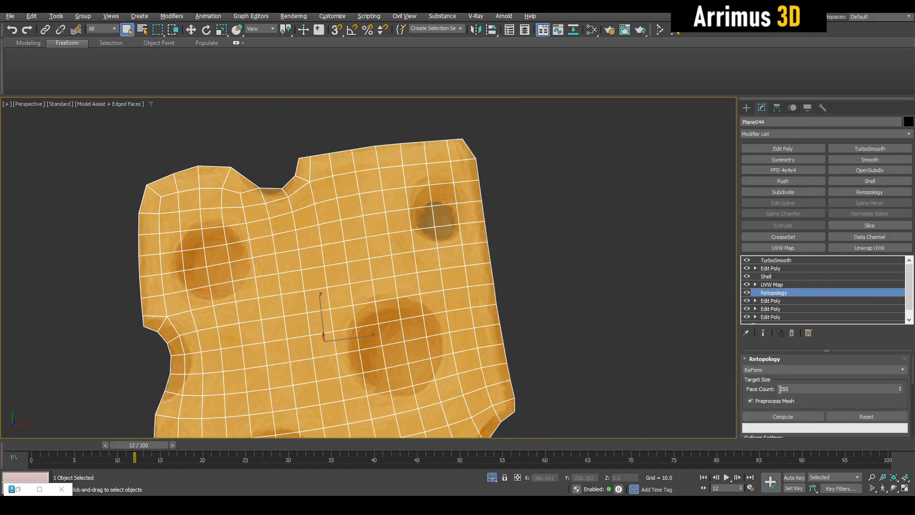
pyautogui.moveTo(680, 285); pyautogui.dragTo(683, 276, button='middle')
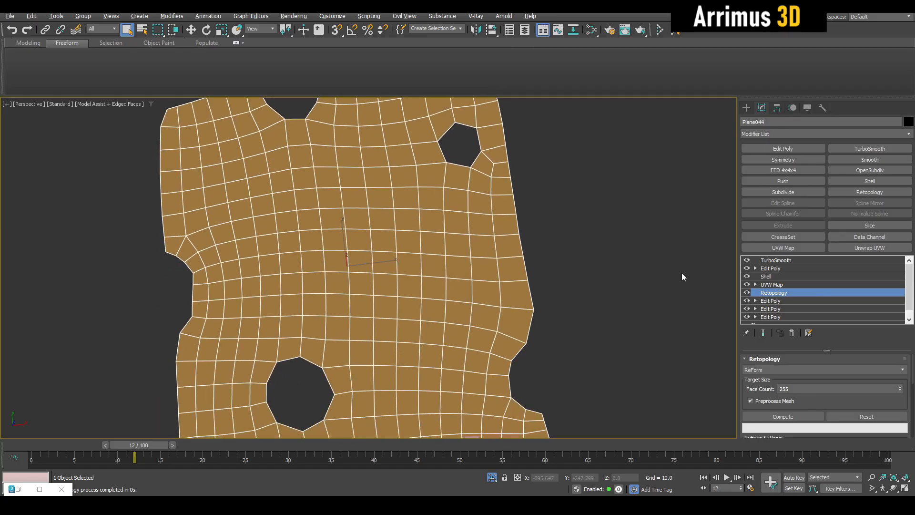
# Delete the old Edit Poly modifier above Shell that holds the earlier dents.
pyautogui.click(772, 285)
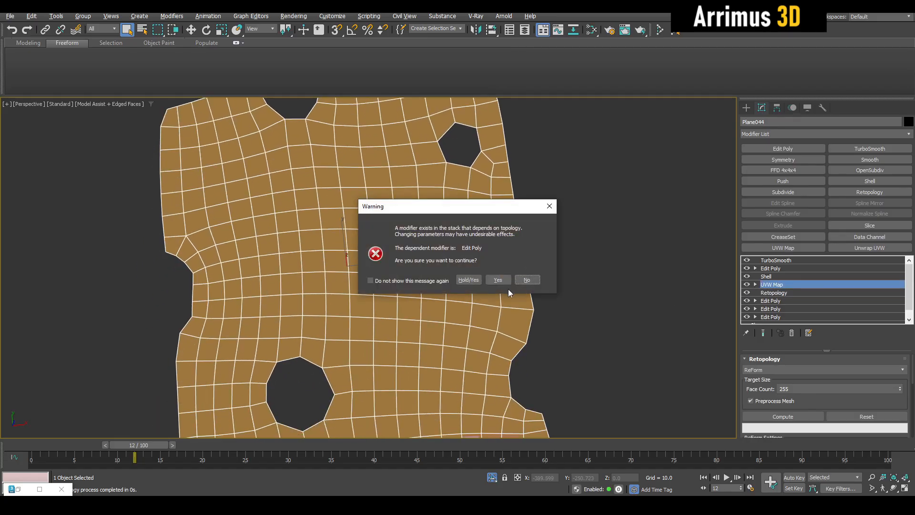
pyautogui.click(501, 281)
pyautogui.click(777, 277)
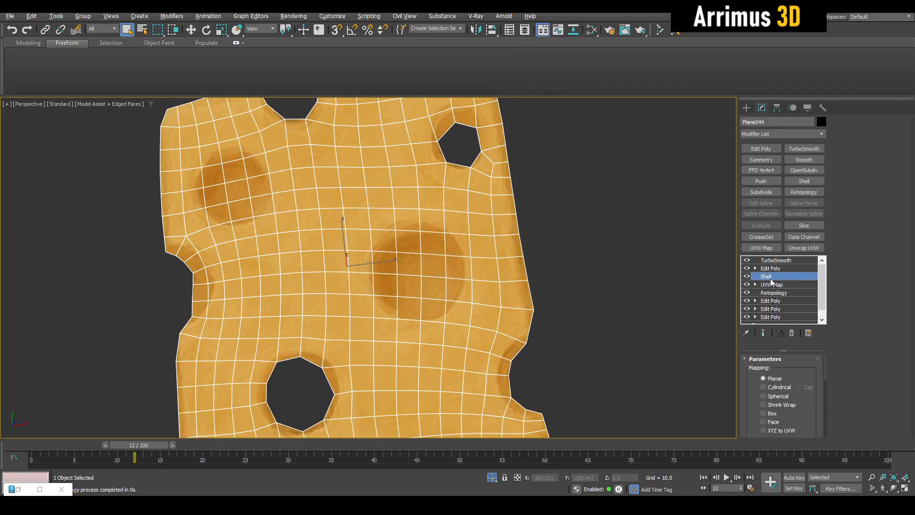
pyautogui.click(779, 269)
pyautogui.rightClick(780, 274)
pyautogui.click(782, 284)
# Add an Edit Poly modifier and place it between Retopology and UVW Map.
pyautogui.moveTo(505, 251); pyautogui.dragTo(534, 239, button='middle')
pyautogui.click(769, 277)
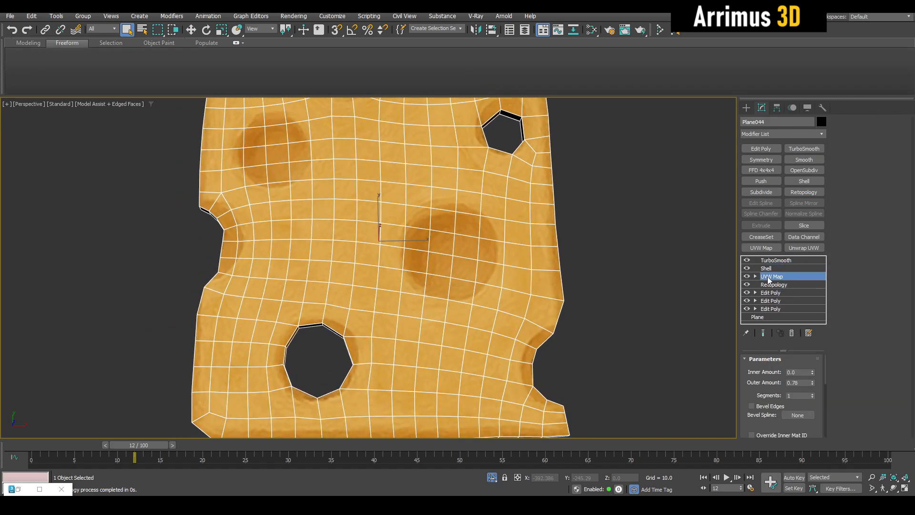
pyautogui.hotkey('shift', 'e')
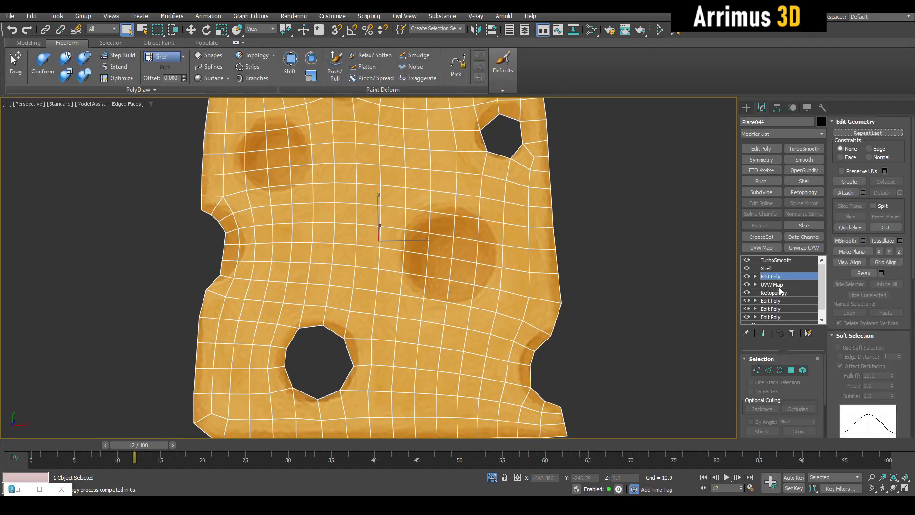
pyautogui.moveTo(780, 293); pyautogui.dragTo(780, 289)
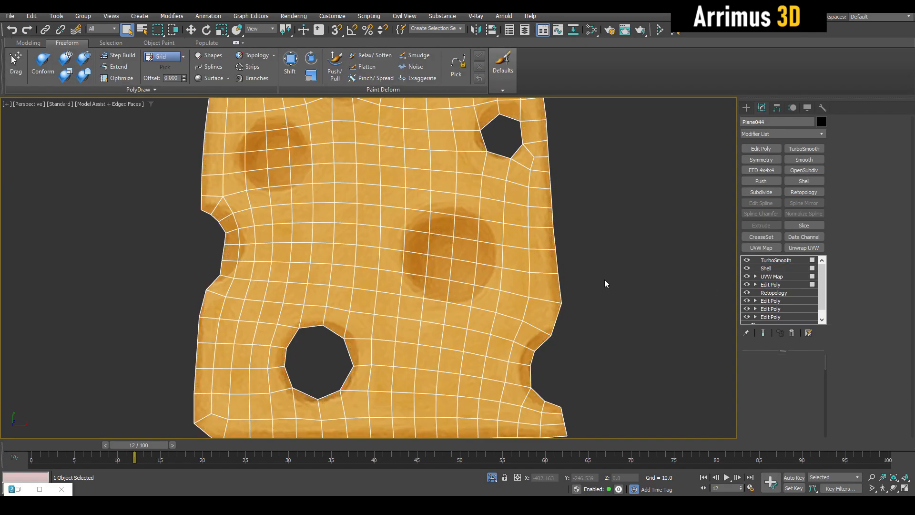
# Select all polygons of the cheese slice and inset them as a group by 0.46.
pyautogui.press('4')
pyautogui.hotkey('ctrl', 'a')
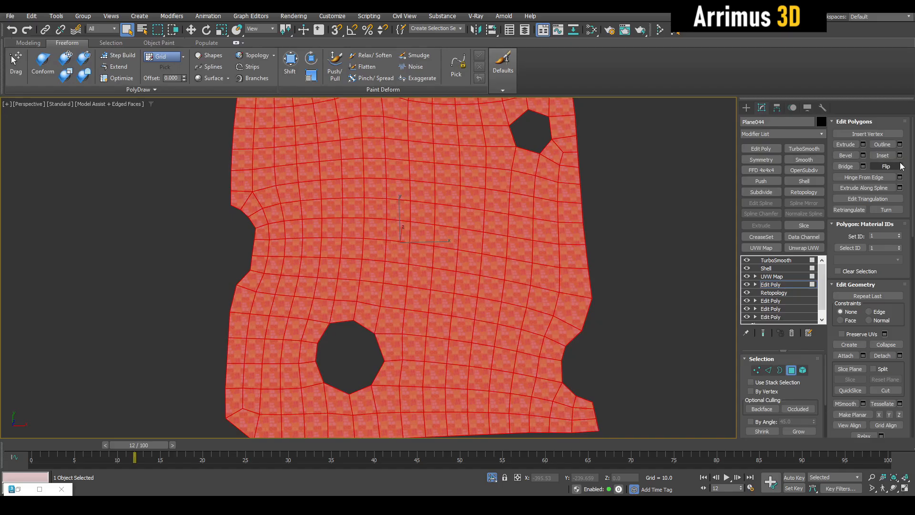
pyautogui.click(901, 157)
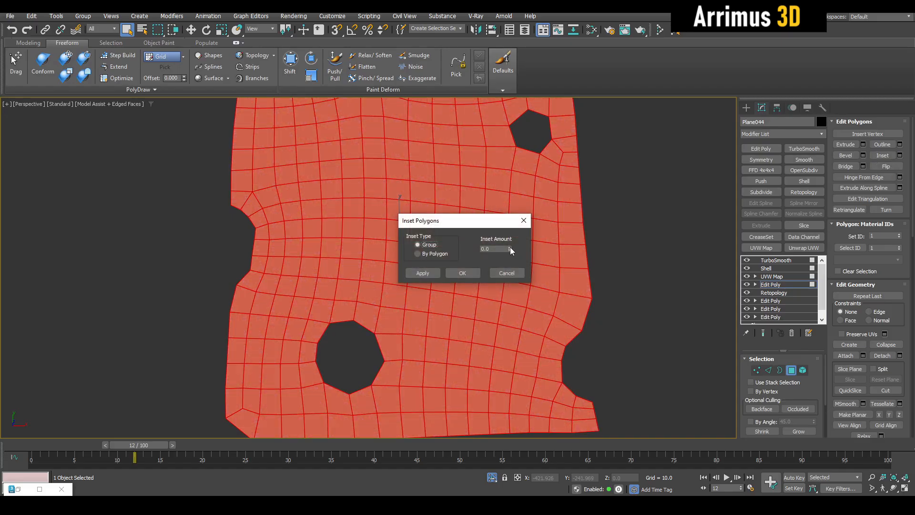
pyautogui.moveTo(519, 266); pyautogui.dragTo(514, 225)
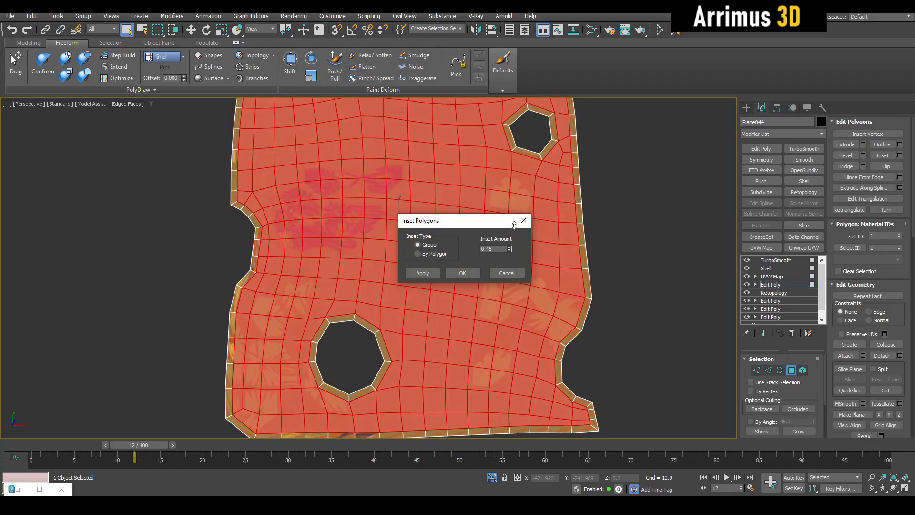
pyautogui.click(476, 273)
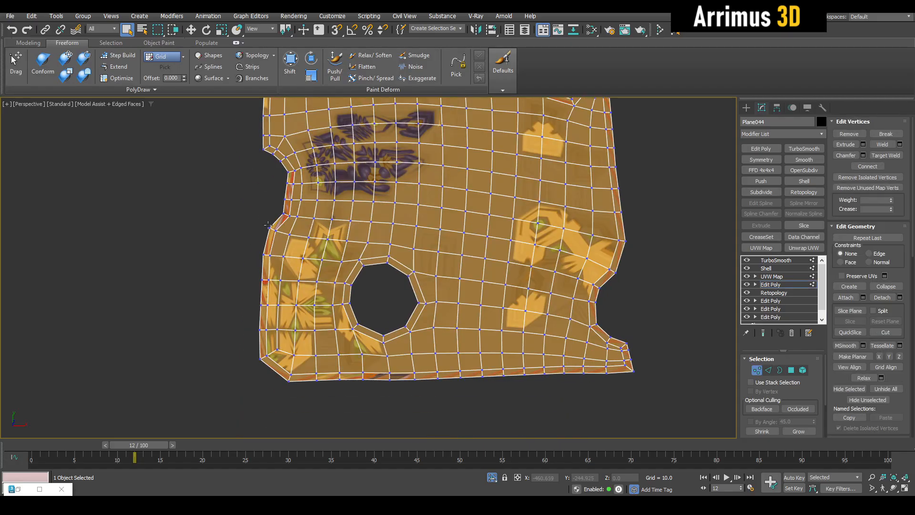
# Use the Shift brush to even out the inset border's vertices around the left notch and the upper part of the slice.
pyautogui.scroll(3, 268, 225)
pyautogui.click(290, 63)
pyautogui.scroll(5, 298, 277)
pyautogui.scroll(-5, 358, 305)
pyautogui.scroll(5, 376, 317)
pyautogui.moveTo(410, 266); pyautogui.dragTo(421, 225)
pyautogui.moveTo(409, 205)
pyautogui.mouseDown(button='middle')
pyautogui.moveTo(394, 318)
pyautogui.moveTo(377, 305)
pyautogui.moveTo(373, 335)
pyautogui.moveTo(379, 283)
pyautogui.mouseUp(button='middle')
pyautogui.scroll(-5, 379, 279)
pyautogui.moveTo(465, 261); pyautogui.dragTo(387, 337, button='middle')
pyautogui.scroll(5, 393, 162)
pyautogui.moveTo(365, 163)
pyautogui.mouseDown(button='middle')
pyautogui.moveTo(333, 273)
pyautogui.moveTo(318, 263)
pyautogui.mouseUp(button='middle')
pyautogui.moveTo(265, 221); pyautogui.dragTo(291, 209)
pyautogui.moveTo(454, 227); pyautogui.dragTo(445, 221)
# Reshape the vertices around the lower-right notch with the Shift brush and exit vertex editing.
pyautogui.scroll(-6, 504, 260)
pyautogui.moveTo(582, 300); pyautogui.dragTo(484, 213, button='middle')
pyautogui.moveTo(501, 243); pyautogui.dragTo(529, 115, button='middle')
pyautogui.scroll(5, 565, 290)
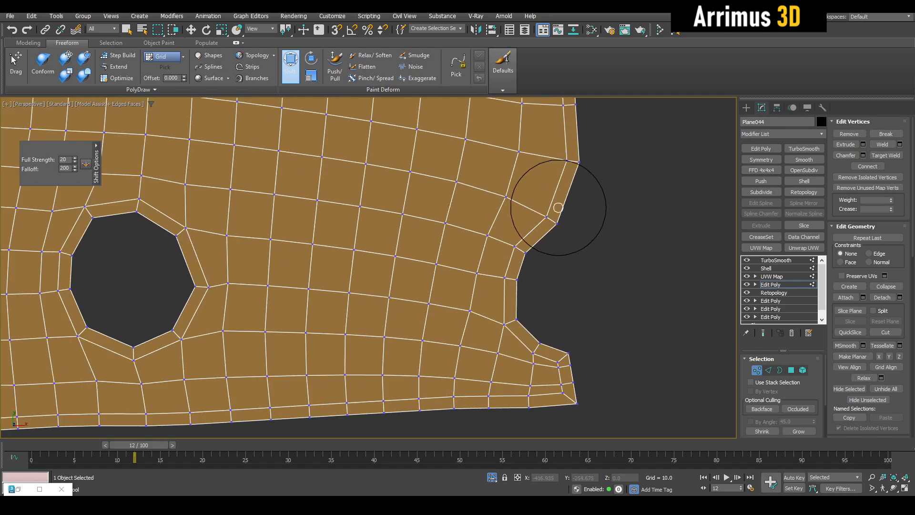
pyautogui.moveTo(551, 205)
pyautogui.mouseDown()
pyautogui.moveTo(572, 214)
pyautogui.moveTo(578, 249)
pyautogui.moveTo(555, 210)
pyautogui.mouseUp()
pyautogui.scroll(5, 578, 232)
pyautogui.moveTo(432, 260); pyautogui.dragTo(467, 230)
pyautogui.moveTo(457, 282); pyautogui.dragTo(488, 270)
pyautogui.scroll(-5, 450, 264)
pyautogui.moveTo(450, 262)
pyautogui.mouseDown(button='middle')
pyautogui.moveTo(525, 243)
pyautogui.moveTo(519, 274)
pyautogui.moveTo(501, 276)
pyautogui.mouseUp(button='middle')
pyautogui.press('w')
pyautogui.click(767, 284)
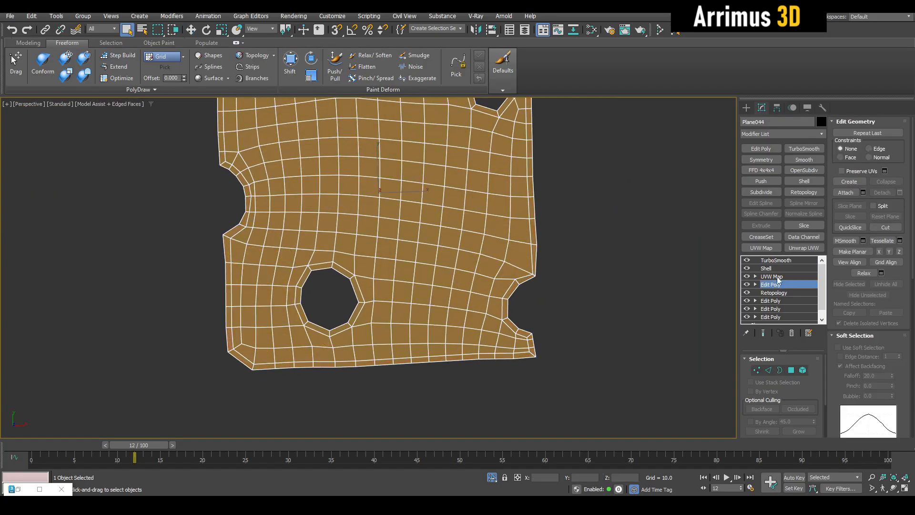
# Examine the reworked cheese slice through its UVW Map, Shell and TurboSmooth modifiers.
pyautogui.click(778, 277)
pyautogui.click(773, 268)
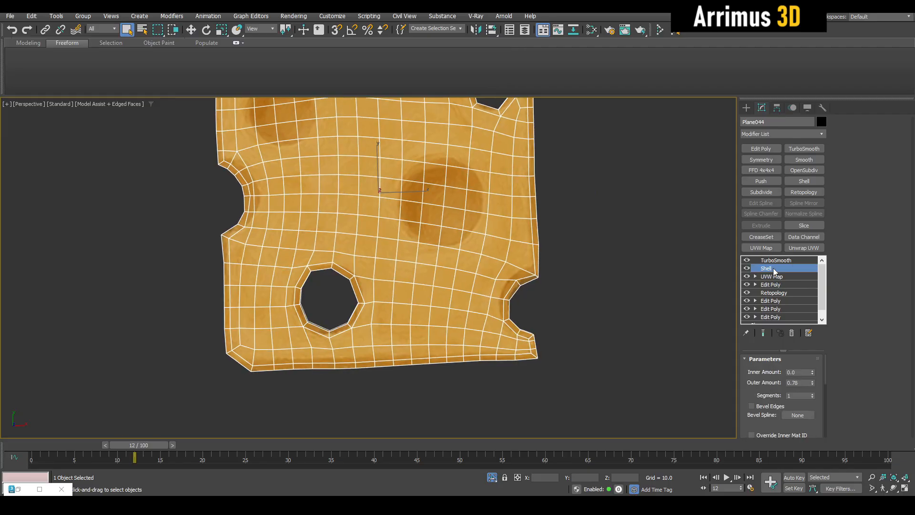
pyautogui.moveTo(648, 224); pyautogui.dragTo(634, 253, button='middle')
pyautogui.click(786, 262)
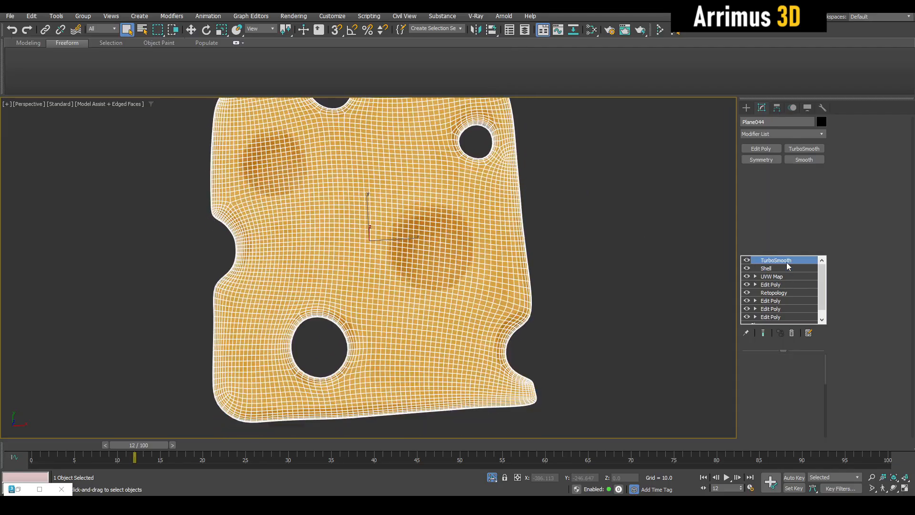
pyautogui.moveTo(548, 218)
pyautogui.mouseDown(button='middle')
pyautogui.moveTo(550, 258)
pyautogui.moveTo(548, 231)
pyautogui.mouseUp(button='middle')
pyautogui.press('F4')
pyautogui.keyDown('alt'); pyautogui.moveTo(565, 200); pyautogui.dragTo(534, 222, button='middle'); pyautogui.keyUp('alt')
pyautogui.scroll(3, 539, 224)
pyautogui.press('F4')
# Add an Edit Poly modifier above Shell and move the large middle hole's central polygons and centre vertex down to form a dent.
pyautogui.click(777, 267)
pyautogui.hotkey('ctrl', 'e')
pyautogui.press('4')
pyautogui.click(368, 271)
pyautogui.keyDown('ctrl'); pyautogui.click(364, 285); pyautogui.keyUp('ctrl')
pyautogui.keyDown('ctrl'); pyautogui.click(340, 287); pyautogui.keyUp('ctrl')
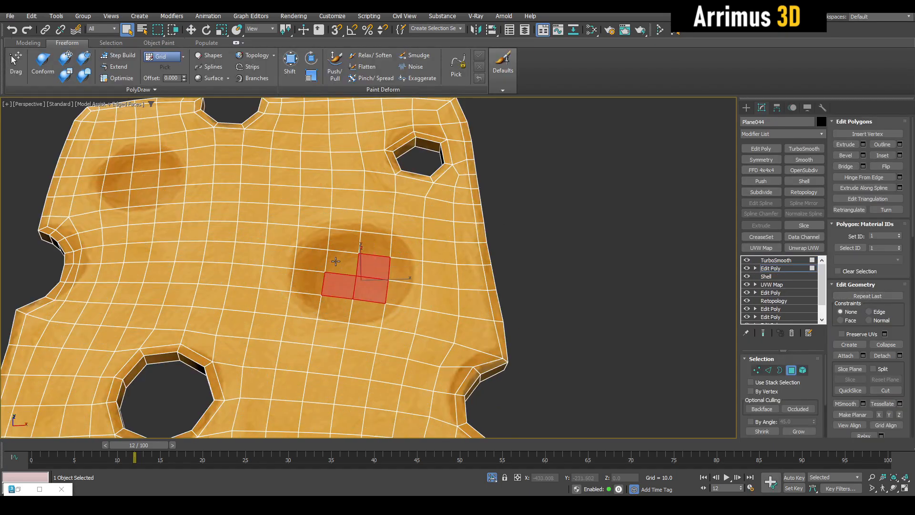
pyautogui.press('w')
pyautogui.press('z')
pyautogui.moveTo(368, 237); pyautogui.dragTo(363, 293)
pyautogui.press('1')
pyautogui.click(368, 319)
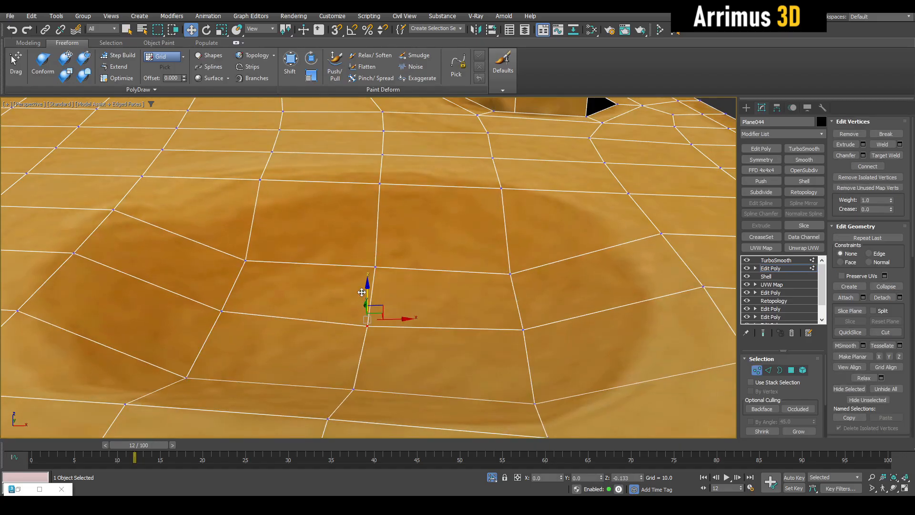
# Move the centre polygon of the upper-left hole down to form a dent, and clear the selection.
pyautogui.scroll(-5, 337, 267)
pyautogui.moveTo(223, 234); pyautogui.dragTo(338, 292, button='middle')
pyautogui.scroll(4, 224, 224)
pyautogui.press('4')
pyautogui.click(339, 305)
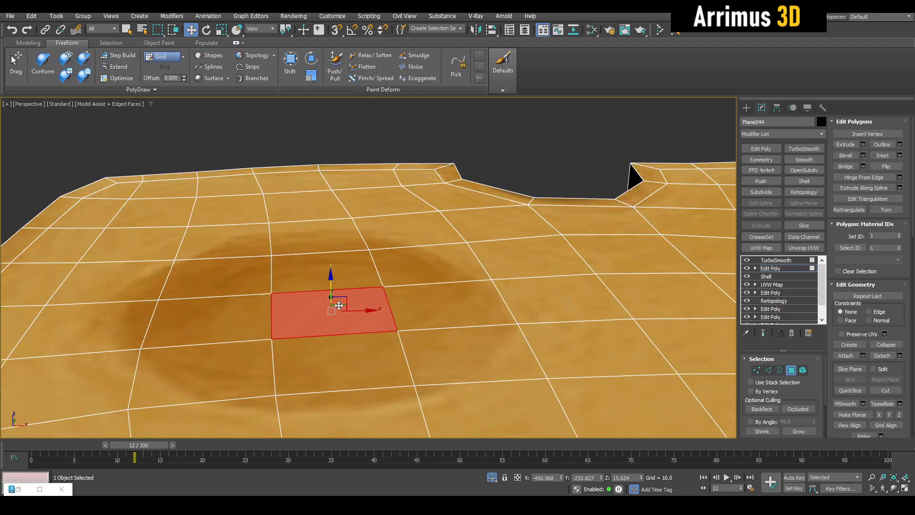
pyautogui.moveTo(333, 279); pyautogui.dragTo(329, 315)
pyautogui.press('q')
pyautogui.click(505, 139)
pyautogui.hotkey('ctrl', 'q')
# Inspect the dented, smoothed cheese slice with and without edged faces.
pyautogui.keyDown('alt'); pyautogui.moveTo(498, 173); pyautogui.dragTo(435, 252, button='middle'); pyautogui.keyUp('alt')
pyautogui.scroll(-2, 486, 221)
pyautogui.press('F4')
pyautogui.scroll(-5, 439, 260)
pyautogui.press('4')
pyautogui.press('z')
pyautogui.press('F4')
pyautogui.scroll(-6, 452, 256)
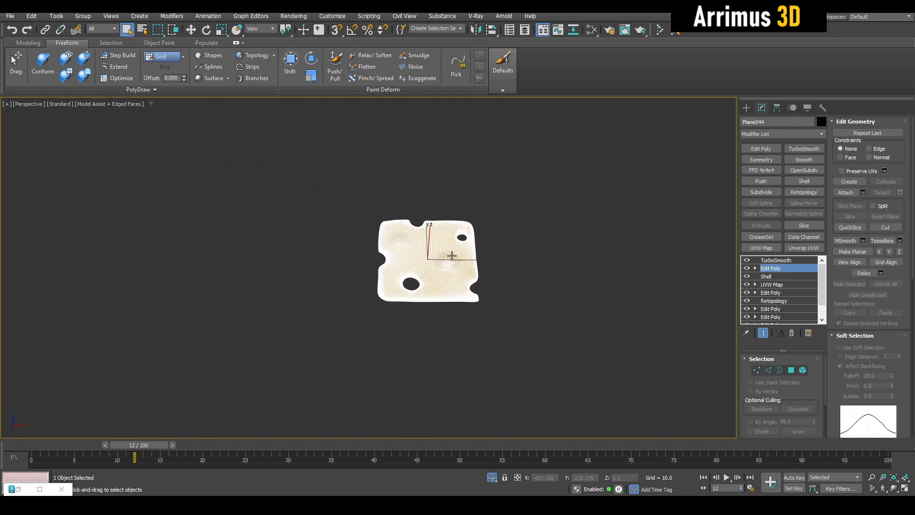
# Isolate the bread and cheese slices together and select only the cheese slice.
pyautogui.hotkey('alt', 'q')
pyautogui.moveTo(482, 210); pyautogui.dragTo(413, 305)
pyautogui.hotkey('alt', 'q')
pyautogui.click(424, 334)
pyautogui.click(436, 279)
# Raise the cheese slice slightly along Z so it rests on top of the bread.
pyautogui.press('z')
pyautogui.keyDown('alt'); pyautogui.moveTo(436, 305); pyautogui.dragTo(383, 246, button='middle'); pyautogui.keyUp('alt')
pyautogui.press('w')
pyautogui.moveTo(367, 241); pyautogui.dragTo(370, 231)
pyautogui.keyDown('alt'); pyautogui.moveTo(370, 234); pyautogui.dragTo(414, 282, button='middle'); pyautogui.keyUp('alt')
# Hide the edged faces, try a slight rotation of the cheese slice on the bread, and undo it.
pyautogui.press('e')
pyautogui.scroll(-4, 412, 289)
pyautogui.press('F4')
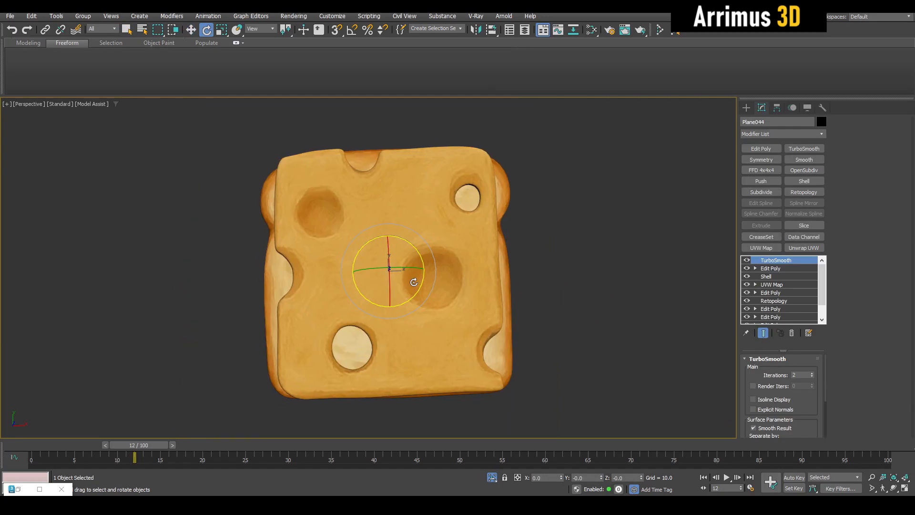
pyautogui.moveTo(415, 286); pyautogui.dragTo(422, 284)
pyautogui.hotkey('ctrl', 'z')
pyautogui.press('w')
# Add an Edit Poly to the cheese slice and bend its first overhanging edge down onto the bread with the Shift brush.
pyautogui.keyDown('alt'); pyautogui.moveTo(402, 259); pyautogui.dragTo(484, 233, button='middle'); pyautogui.keyUp('alt')
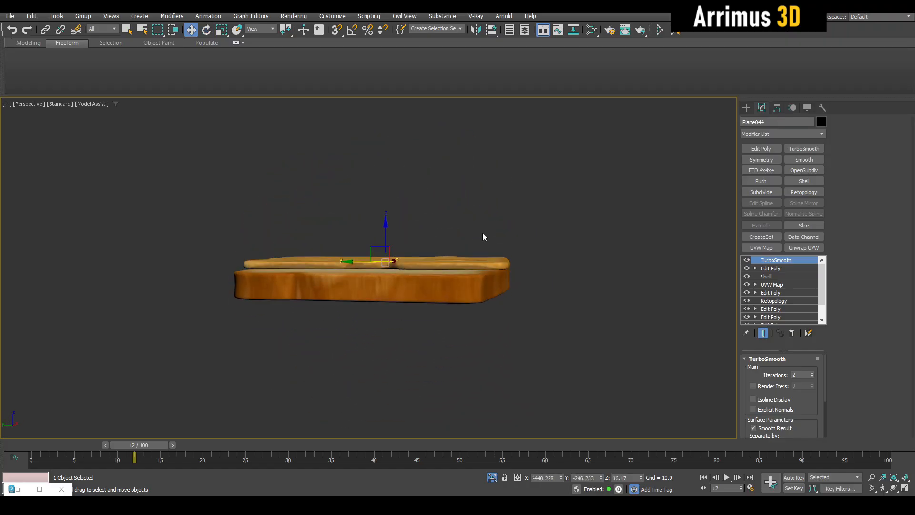
pyautogui.scroll(3, 483, 239)
pyautogui.press('F4')
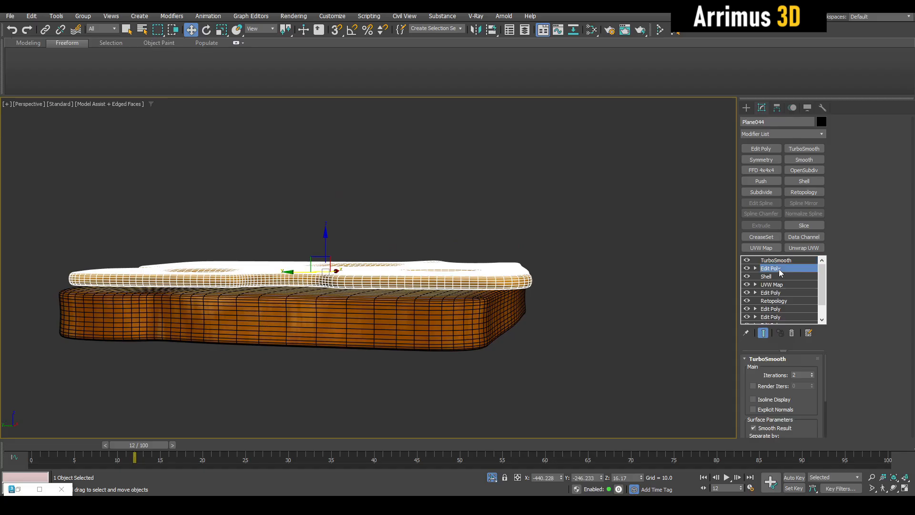
pyautogui.hotkey('shift', 'e')
pyautogui.press('1')
pyautogui.hotkey('shift', 's')
pyautogui.keyDown('alt'); pyautogui.moveTo(542, 297); pyautogui.dragTo(548, 296, button='middle'); pyautogui.keyUp('alt')
pyautogui.scroll(-3, 547, 297)
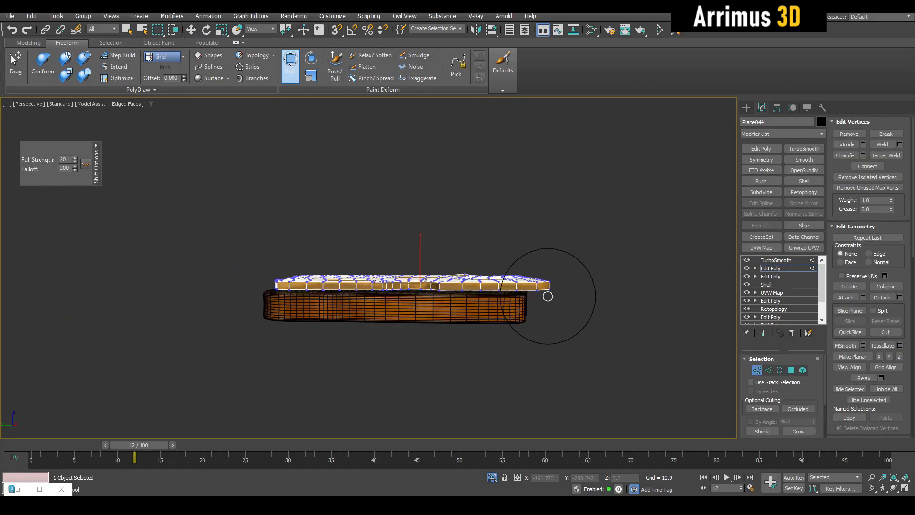
pyautogui.moveTo(556, 277); pyautogui.dragTo(558, 286)
pyautogui.moveTo(538, 283); pyautogui.dragTo(539, 286)
pyautogui.moveTo(556, 299); pyautogui.dragTo(558, 301)
# Use the Shift brush to pull the cheese slice's next corner down over the bread.
pyautogui.moveTo(456, 273)
pyautogui.keyDown('alt'); pyautogui.mouseDown(button='middle')
pyautogui.moveTo(399, 284)
pyautogui.moveTo(395, 274)
pyautogui.mouseUp(button='middle'); pyautogui.keyUp('alt')
pyautogui.keyDown('alt'); pyautogui.moveTo(292, 268); pyautogui.dragTo(243, 286, button='middle'); pyautogui.keyUp('alt')
pyautogui.scroll(3, 267, 267)
pyautogui.scroll(-3, 242, 285)
pyautogui.moveTo(244, 282); pyautogui.dragTo(245, 286)
pyautogui.moveTo(248, 286); pyautogui.dragTo(256, 282)
pyautogui.keyDown('alt'); pyautogui.moveTo(585, 305); pyautogui.dragTo(597, 295, button='middle'); pyautogui.keyUp('alt')
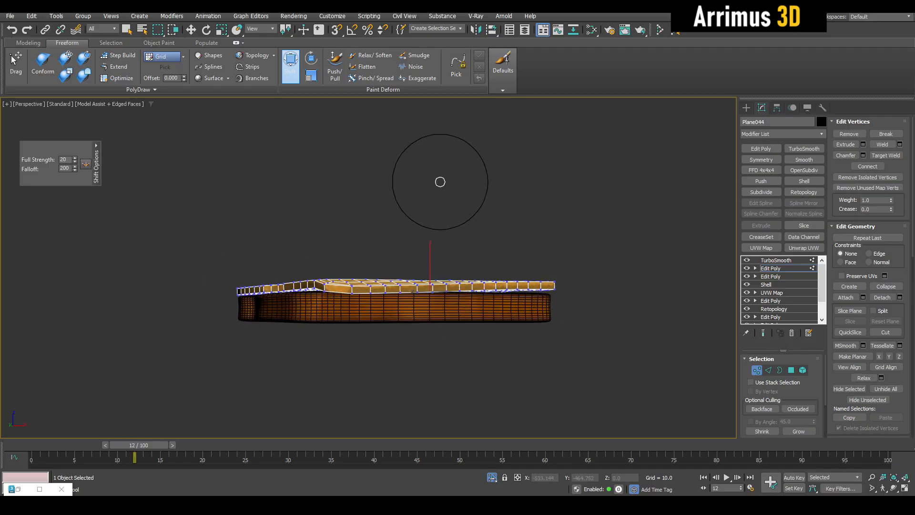
# Drape the remaining edges and corners of the cheese slice over the bread with the Shift brush, and finish vertex editing.
pyautogui.moveTo(581, 281)
pyautogui.mouseDown()
pyautogui.moveTo(582, 290)
pyautogui.moveTo(534, 285)
pyautogui.mouseUp()
pyautogui.moveTo(538, 289)
pyautogui.keyDown('alt'); pyautogui.mouseDown(button='middle')
pyautogui.moveTo(572, 298)
pyautogui.moveTo(561, 288)
pyautogui.moveTo(434, 295)
pyautogui.mouseUp(button='middle'); pyautogui.keyUp('alt')
pyautogui.scroll(4, 509, 287)
pyautogui.moveTo(516, 284); pyautogui.dragTo(515, 291)
pyautogui.moveTo(515, 292)
pyautogui.keyDown('alt'); pyautogui.mouseDown(button='middle')
pyautogui.moveTo(451, 286)
pyautogui.moveTo(424, 309)
pyautogui.mouseUp(button='middle'); pyautogui.keyUp('alt')
pyautogui.moveTo(424, 309); pyautogui.dragTo(424, 313)
pyautogui.moveTo(424, 313)
pyautogui.keyDown('alt'); pyautogui.mouseDown(button='middle')
pyautogui.moveTo(475, 350)
pyautogui.moveTo(510, 333)
pyautogui.mouseUp(button='middle'); pyautogui.keyUp('alt')
pyautogui.scroll(-4, 557, 306)
pyautogui.moveTo(496, 285)
pyautogui.keyDown('alt'); pyautogui.mouseDown(button='middle')
pyautogui.moveTo(559, 311)
pyautogui.moveTo(540, 320)
pyautogui.mouseUp(button='middle'); pyautogui.keyUp('alt')
pyautogui.moveTo(506, 337); pyautogui.dragTo(503, 310)
pyautogui.rightClick(535, 307)
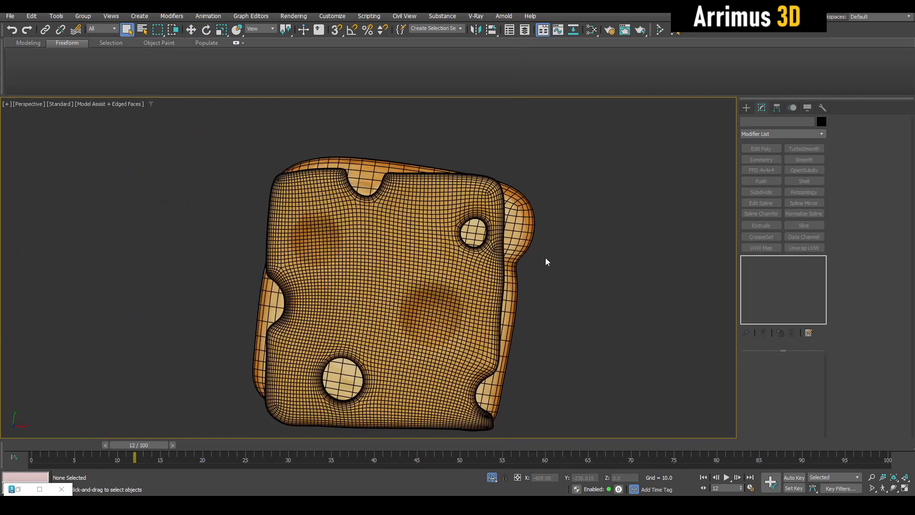
# Inspect how the draped cheese slice sits on the bread with edged faces hidden.
pyautogui.keyDown('alt'); pyautogui.moveTo(568, 260); pyautogui.dragTo(607, 229, button='middle'); pyautogui.keyUp('alt')
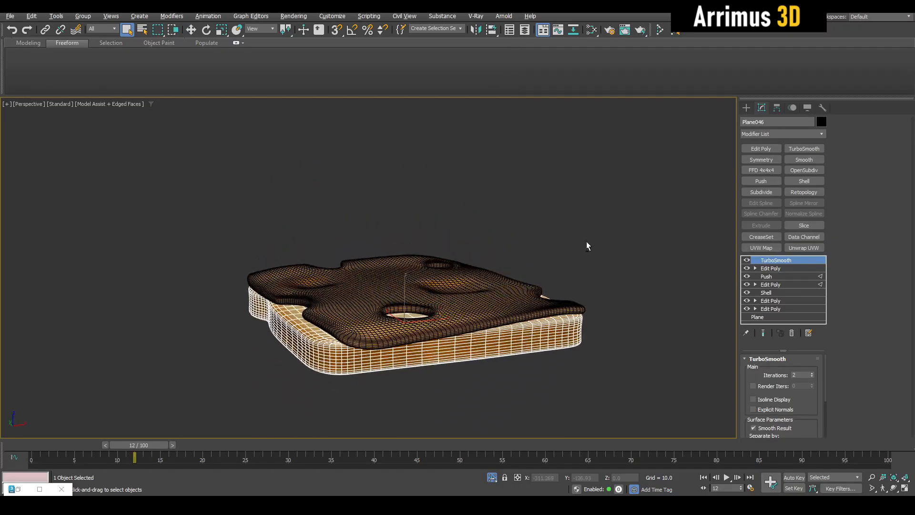
pyautogui.press('F4')
pyautogui.moveTo(423, 285); pyautogui.dragTo(454, 333, button='middle')
pyautogui.scroll(3, 452, 276)
pyautogui.press('w')
pyautogui.scroll(-4, 455, 310)
pyautogui.click(555, 291)
pyautogui.press('q')
pyautogui.moveTo(555, 290); pyautogui.dragTo(465, 269, button='middle')
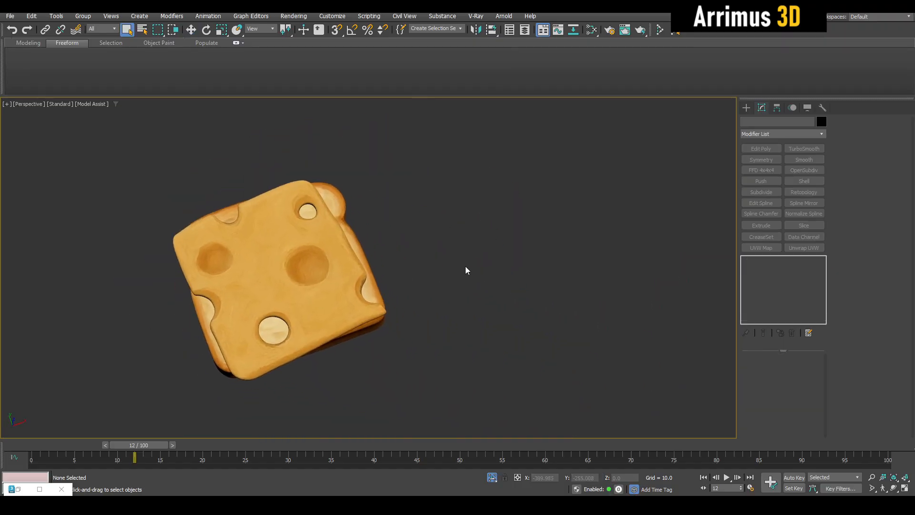
# Leave isolation, show edged faces, and copy the cheese slice to the far side of the bread texture sheet.
pyautogui.hotkey('alt', 'q')
pyautogui.scroll(-8, 476, 254)
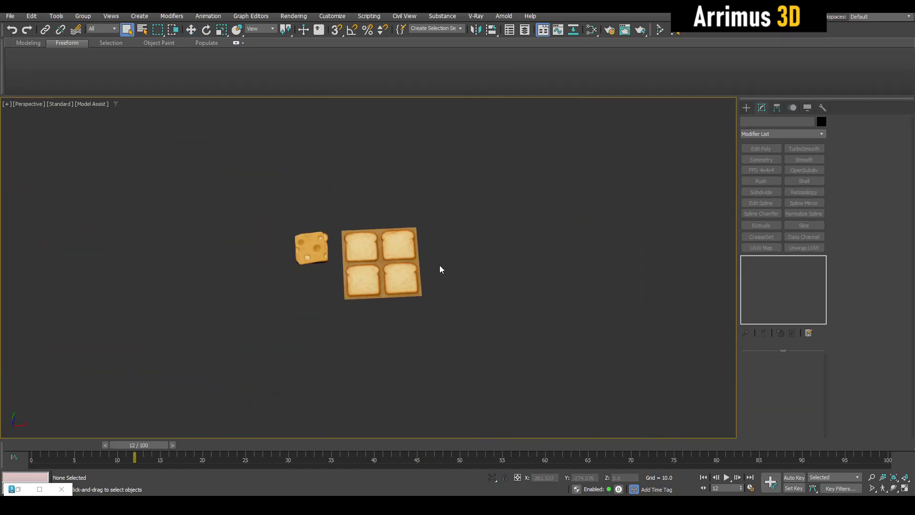
pyautogui.scroll(6, 399, 289)
pyautogui.press('F4')
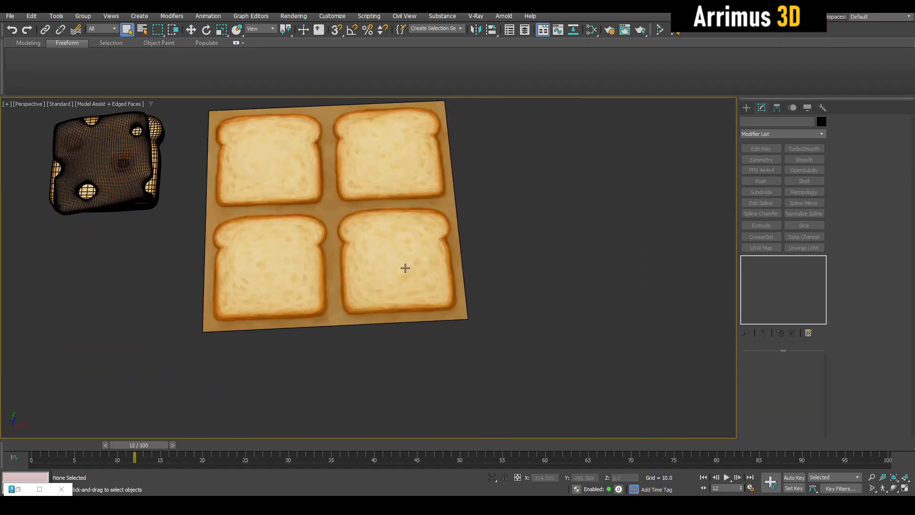
pyautogui.click(138, 162)
pyautogui.press('w')
pyautogui.keyDown('shift'); pyautogui.moveTo(168, 164); pyautogui.dragTo(558, 201); pyautogui.keyUp('shift')
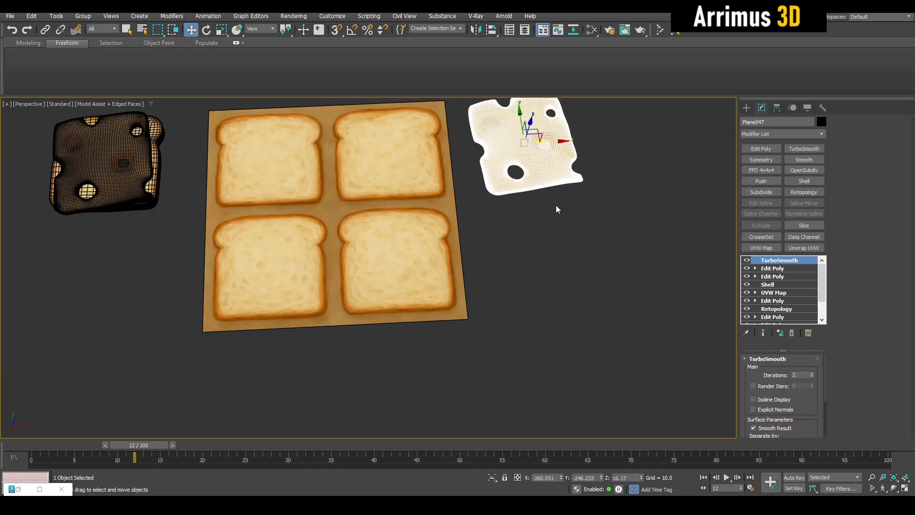
# Delete all modifiers above the base Plane from the copied cheese slice.
pyautogui.click(453, 293)
pyautogui.scroll(-2, 784, 315)
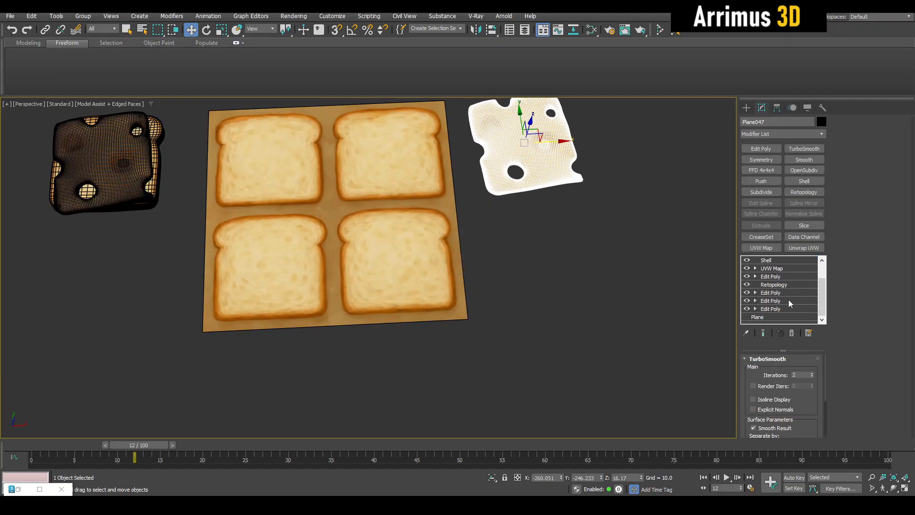
pyautogui.keyDown('shift'); pyautogui.click(772, 309); pyautogui.keyUp('shift')
pyautogui.rightClick(773, 309)
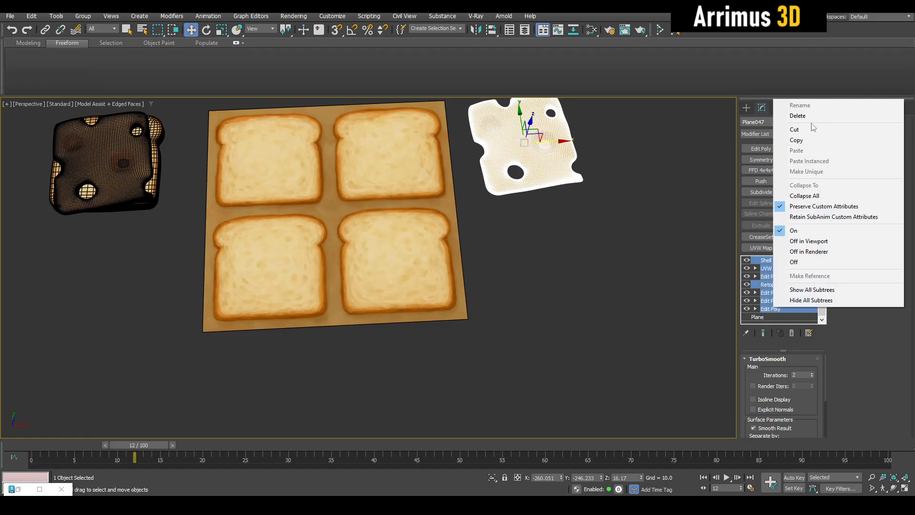
pyautogui.click(798, 115)
# Reset the copied ingredient sheet's Z rotation to 0 and isolate the sheet.
pyautogui.press('e')
pyautogui.scroll(-2, 668, 418)
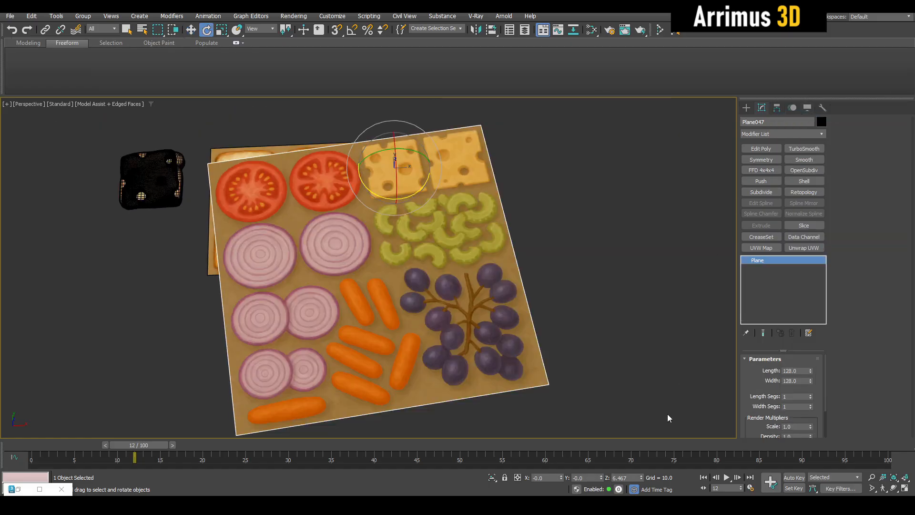
pyautogui.rightClick(641, 477)
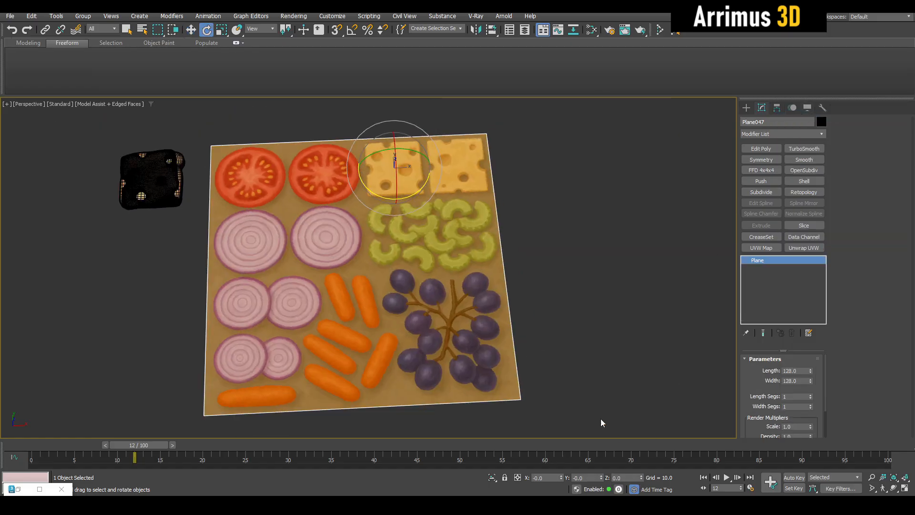
pyautogui.press('w')
pyautogui.moveTo(462, 329); pyautogui.dragTo(466, 319, button='middle')
pyautogui.hotkey('alt', 'q')
pyautogui.scroll(6, 344, 245)
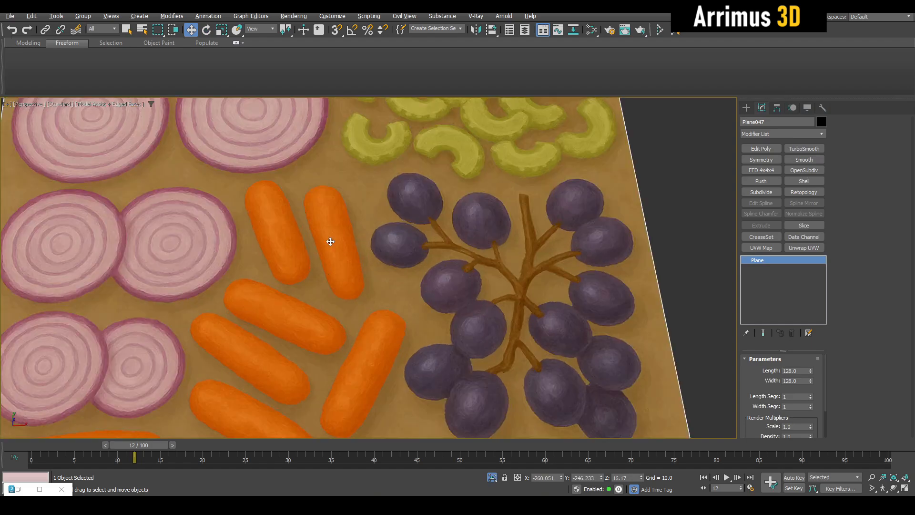
# Add an Edit Poly to the ingredient sheet and cut an outline around the upright carrot stick beside the grapes.
pyautogui.hotkey('shift', 'e')
pyautogui.press('1')
pyautogui.keyDown('alt'); pyautogui.moveTo(437, 267); pyautogui.dragTo(407, 383, button='middle'); pyautogui.keyUp('alt')
pyautogui.hotkey('alt', 'c')
pyautogui.scroll(6, 410, 356)
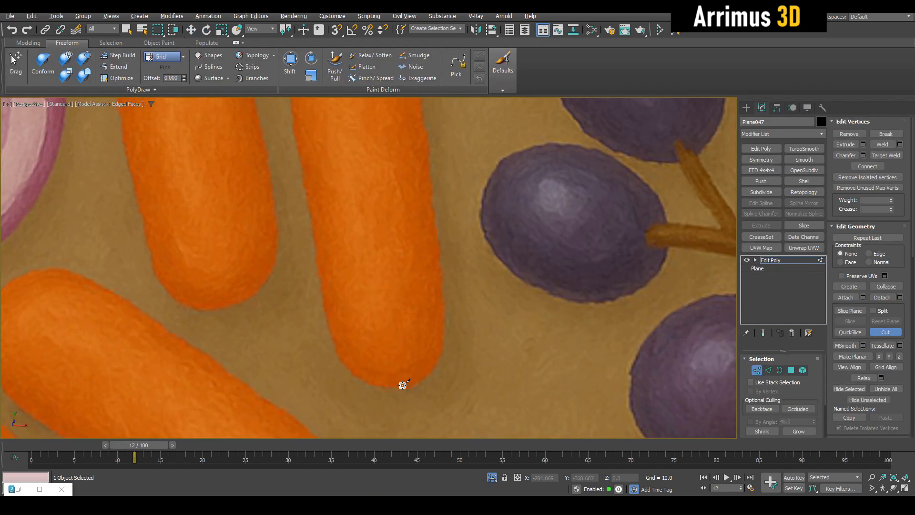
pyautogui.click(441, 354)
pyautogui.click(440, 300)
pyautogui.moveTo(424, 238); pyautogui.dragTo(430, 261, button='middle')
pyautogui.scroll(-3, 431, 229)
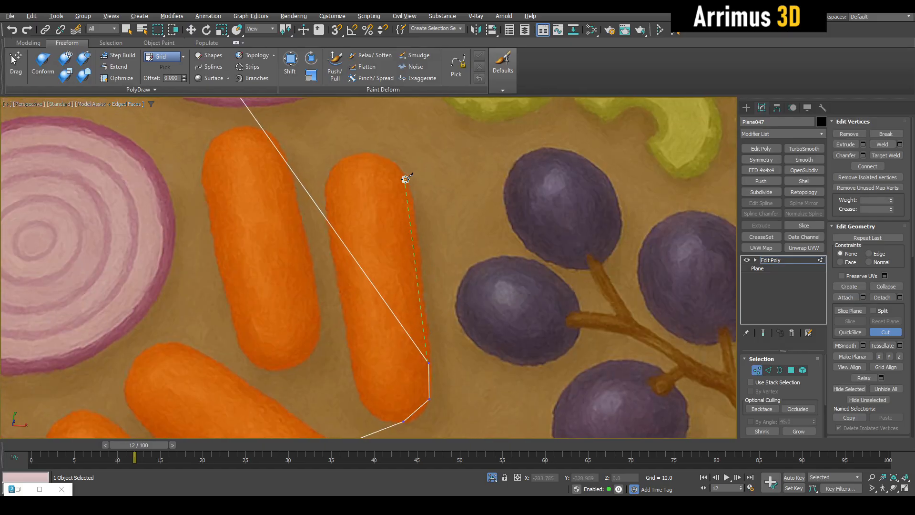
pyautogui.click(409, 189)
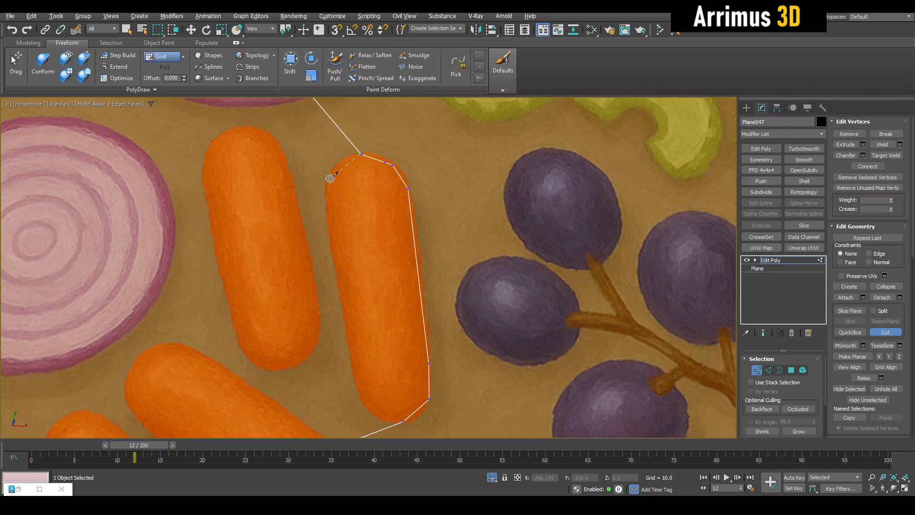
pyautogui.click(366, 397)
# Delete the rest of the ingredient sheet around the carrot outline, keeping only the carrot shape.
pyautogui.scroll(-6, 494, 269)
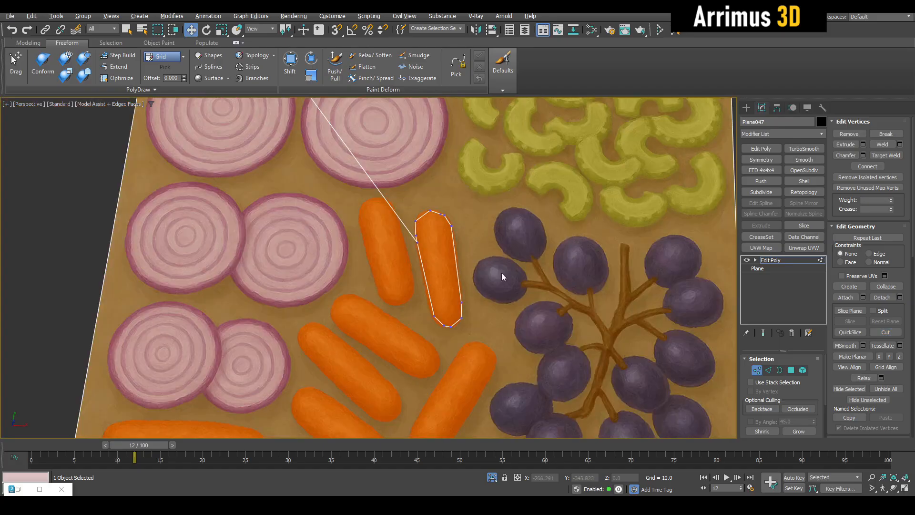
pyautogui.moveTo(577, 113); pyautogui.dragTo(661, 157)
pyautogui.press('Delete')
pyautogui.scroll(5, 462, 263)
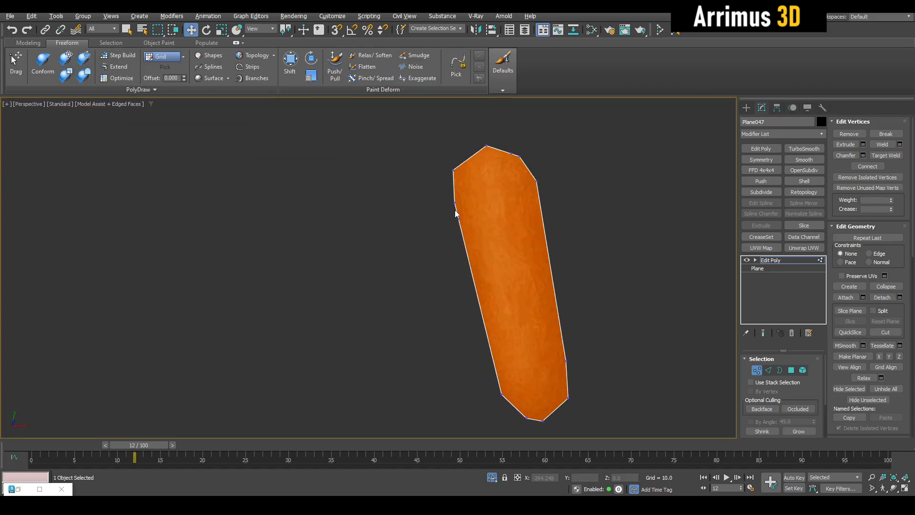
pyautogui.click(856, 135)
pyautogui.click(842, 134)
# With vertex snapping, cut one edge across each end of the carrot and one lengthwise through its middle.
pyautogui.scroll(1, 597, 365)
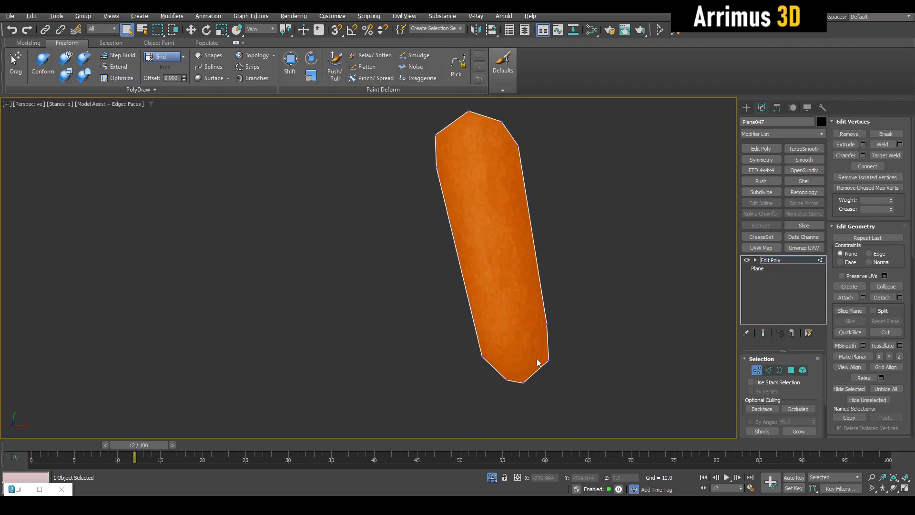
pyautogui.scroll(3, 505, 353)
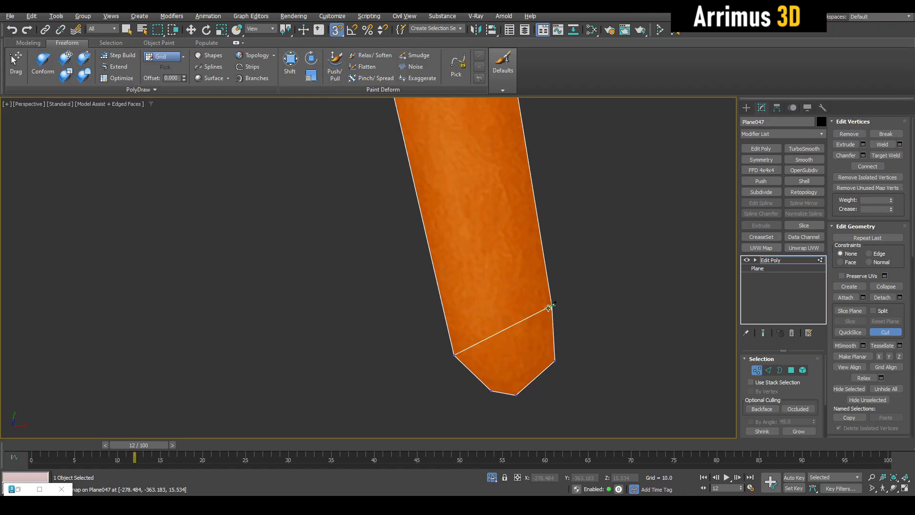
pyautogui.moveTo(483, 255); pyautogui.dragTo(484, 312, button='middle')
pyautogui.scroll(-2, 484, 313)
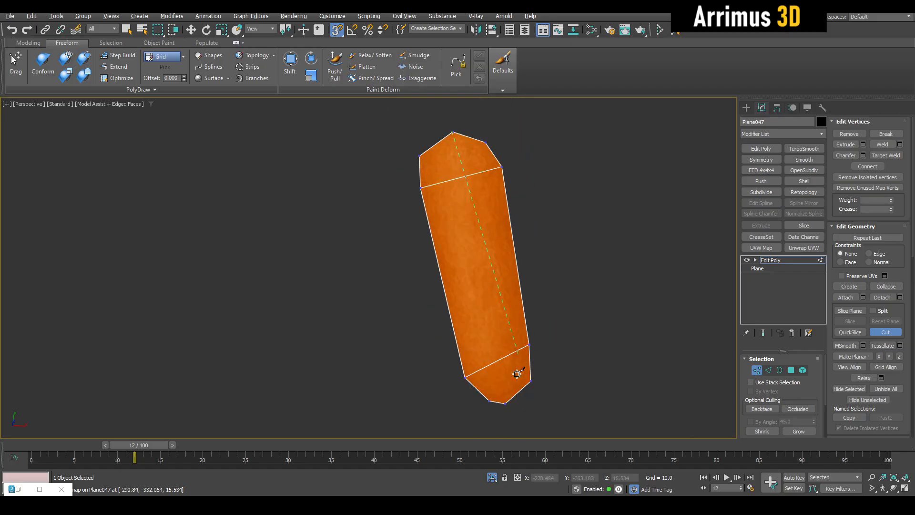
pyautogui.press('s')
pyautogui.moveTo(515, 363); pyautogui.dragTo(505, 332, button='middle')
pyautogui.rightClick(505, 332)
# Reposition vertices near the carrot's lower end to even out the cut edges.
pyautogui.moveTo(448, 332); pyautogui.dragTo(465, 357)
pyautogui.press('w')
pyautogui.scroll(2, 465, 358)
pyautogui.moveTo(473, 325); pyautogui.dragTo(459, 318)
pyautogui.moveTo(489, 378); pyautogui.dragTo(474, 370)
pyautogui.click(453, 371)
pyautogui.moveTo(533, 304); pyautogui.dragTo(522, 391, button='middle')
# Insert two more crosswise edge loops in the carrot's body and leave sub-object editing.
pyautogui.hotkey('alt', '1')
pyautogui.click(480, 346)
pyautogui.click(453, 199)
pyautogui.press('w')
pyautogui.scroll(-4, 479, 194)
pyautogui.press('2')
pyautogui.press('q')
pyautogui.scroll(2, 539, 217)
pyautogui.moveTo(538, 217); pyautogui.dragTo(783, 210, button='middle')
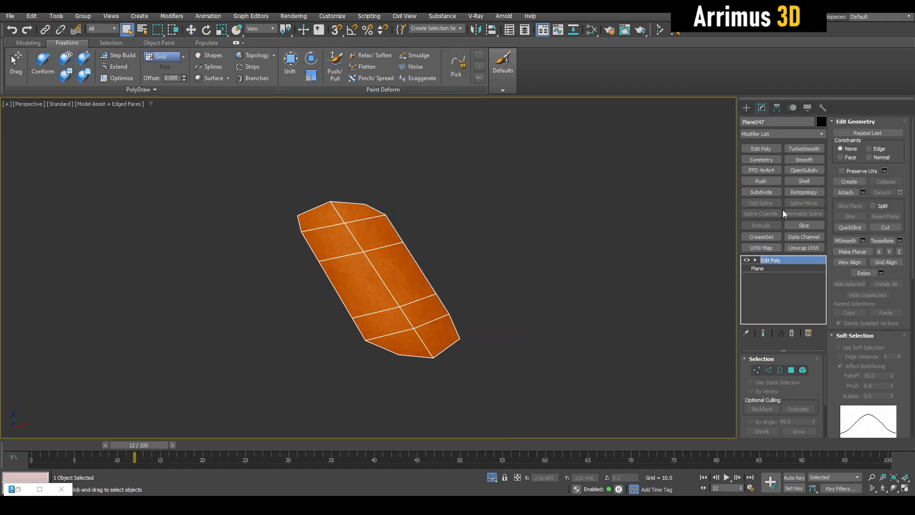
# Thicken the flat carrot with a Shell modifier using Interpolate edge mapping.
pyautogui.keyDown('alt'); pyautogui.moveTo(467, 239); pyautogui.dragTo(485, 262, button='middle'); pyautogui.keyUp('alt')
pyautogui.scroll(2, 484, 262)
pyautogui.click(791, 182)
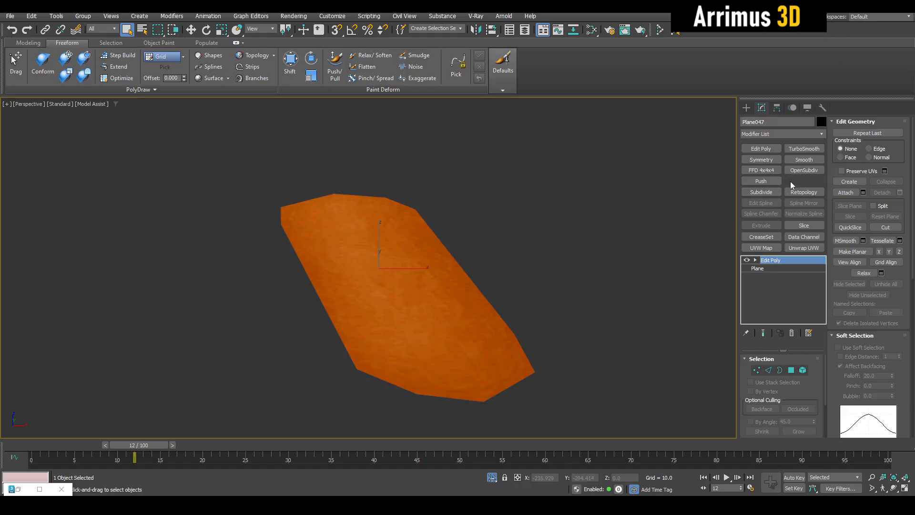
pyautogui.moveTo(814, 383); pyautogui.dragTo(808, 293)
pyautogui.moveTo(826, 382); pyautogui.dragTo(824, 409)
pyautogui.keyDown('alt'); pyautogui.moveTo(593, 400); pyautogui.dragTo(611, 341, button='middle'); pyautogui.keyUp('alt')
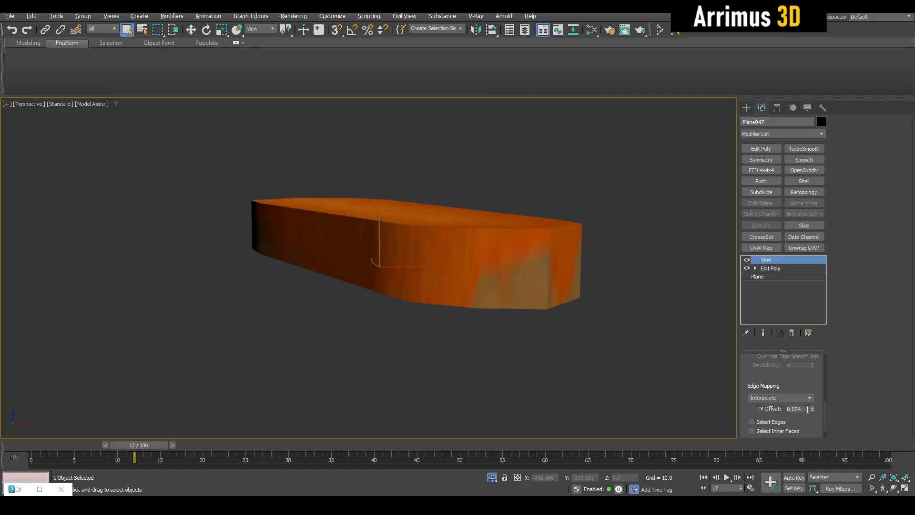
# Try Shell TV Offset values of 0.01, 0.02 and 0.005, and settle on 0.002.
pyautogui.write('.01')
pyautogui.press('Return')
pyautogui.write('.02')
pyautogui.press('Return')
pyautogui.write('.005')
pyautogui.press('Return')
pyautogui.write('.002.001')
# Show edged faces and apply a TurboSmooth with 2 iterations to the carrot.
pyautogui.keyDown('alt'); pyautogui.moveTo(534, 294); pyautogui.dragTo(568, 277, button='middle'); pyautogui.keyUp('alt')
pyautogui.press('F4')
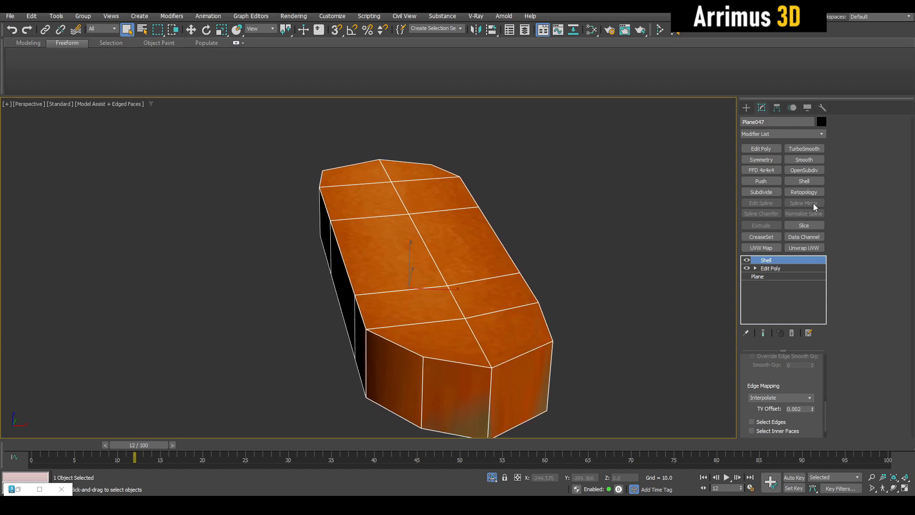
pyautogui.click(810, 149)
pyautogui.scroll(-2, 809, 382)
pyautogui.scroll(3, 809, 382)
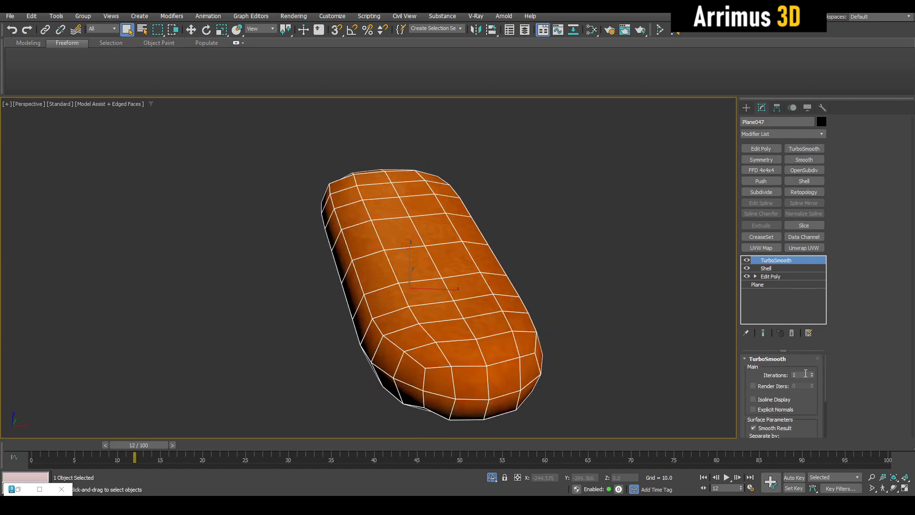
pyautogui.click(813, 374)
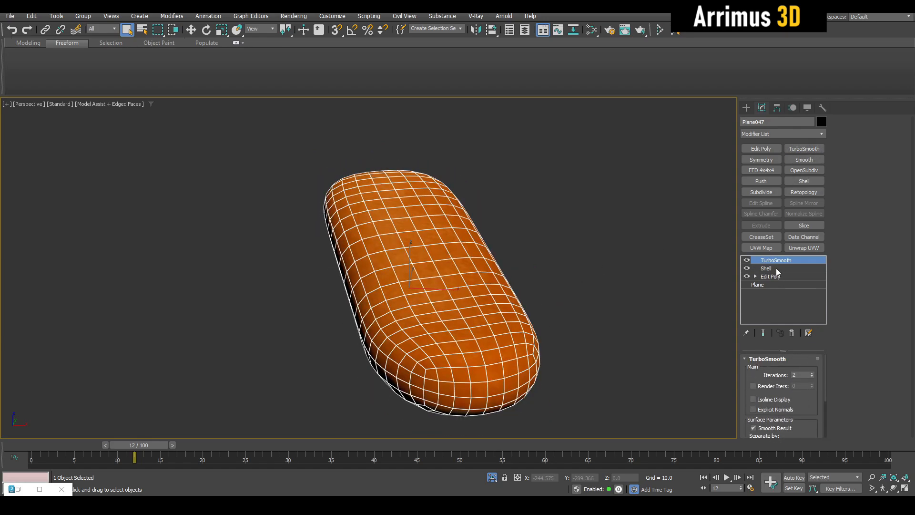
# Add an Edit Poly above the carrot's Shell and scale its central vertices apart vertically to round the body.
pyautogui.click(777, 269)
pyautogui.hotkey('ctrl', 'e')
pyautogui.press('1')
pyautogui.hotkey('alt', 'x')
pyautogui.keyDown('alt'); pyautogui.moveTo(463, 234); pyautogui.dragTo(461, 296, button='middle'); pyautogui.keyUp('alt')
pyautogui.scroll(-5, 461, 296)
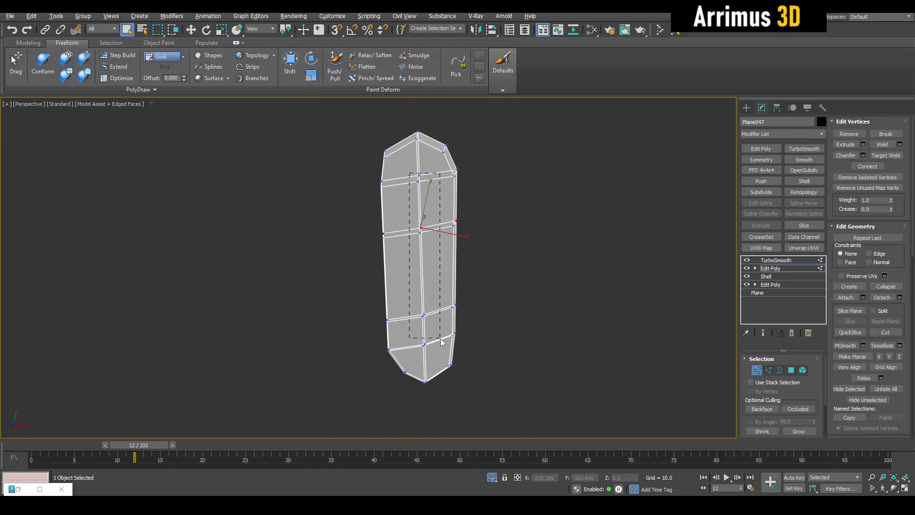
pyautogui.hotkey('alt', 'x')
pyautogui.keyDown('alt'); pyautogui.moveTo(435, 358); pyautogui.dragTo(414, 263, button='middle'); pyautogui.keyUp('alt')
pyautogui.press('r')
pyautogui.scroll(5, 453, 222)
pyautogui.hotkey('shift', 'e')
pyautogui.moveTo(331, 369); pyautogui.dragTo(344, 413)
# Select only the middle vertices of the carrot's centre line, scale them to refine the bulge, and leave vertex editing.
pyautogui.hotkey('shift', 'e')
pyautogui.keyDown('alt'); pyautogui.moveTo(379, 327); pyautogui.dragTo(432, 302, button='middle'); pyautogui.keyUp('alt')
pyautogui.scroll(-3, 432, 302)
pyautogui.press('q')
pyautogui.hotkey('alt', 'x')
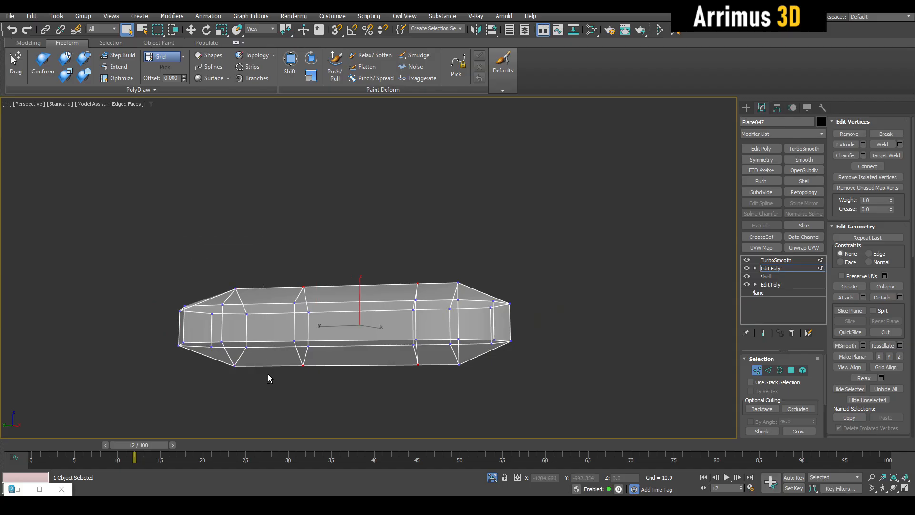
pyautogui.hotkey('alt', 'x')
pyautogui.press('r')
pyautogui.hotkey('shift', 'e')
pyautogui.keyDown('alt'); pyautogui.moveTo(362, 371); pyautogui.dragTo(452, 345, button='middle'); pyautogui.keyUp('alt')
pyautogui.press('1')
pyautogui.press('q')
# Leave isolation and hide the edged faces to show the carrot with the bread sheet and the cheese.
pyautogui.scroll(-4, 450, 329)
pyautogui.scroll(-4, 453, 320)
pyautogui.keyDown('alt'); pyautogui.moveTo(465, 313); pyautogui.dragTo(443, 303, button='middle'); pyautogui.keyUp('alt')
pyautogui.moveTo(291, 115); pyautogui.dragTo(323, 205, button='middle')
pyautogui.press('F4')
pyautogui.press('F4')
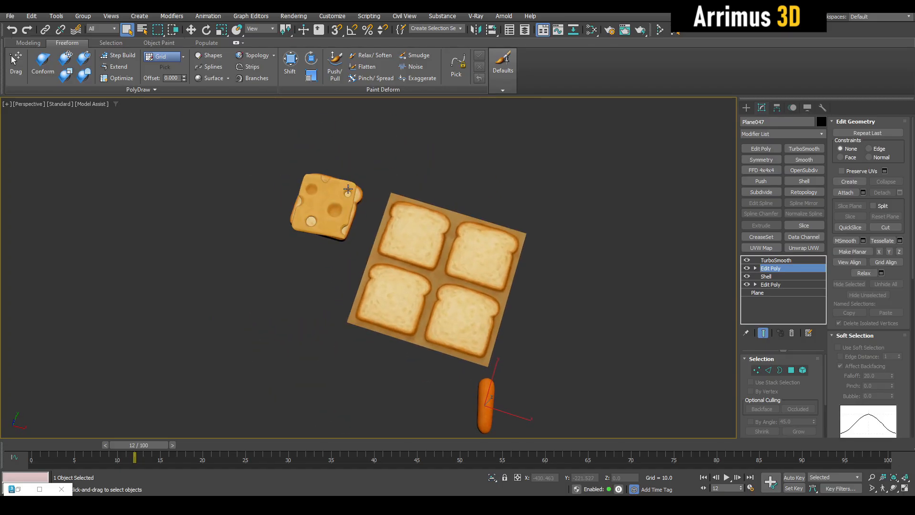
pyautogui.press('F4')
pyautogui.scroll(4, 437, 207)
pyautogui.keyDown('alt'); pyautogui.moveTo(291, 218); pyautogui.dragTo(308, 219); pyautogui.keyUp('alt')
# Move the cheese slice off the bread so that both lie side by side.
pyautogui.click(278, 231)
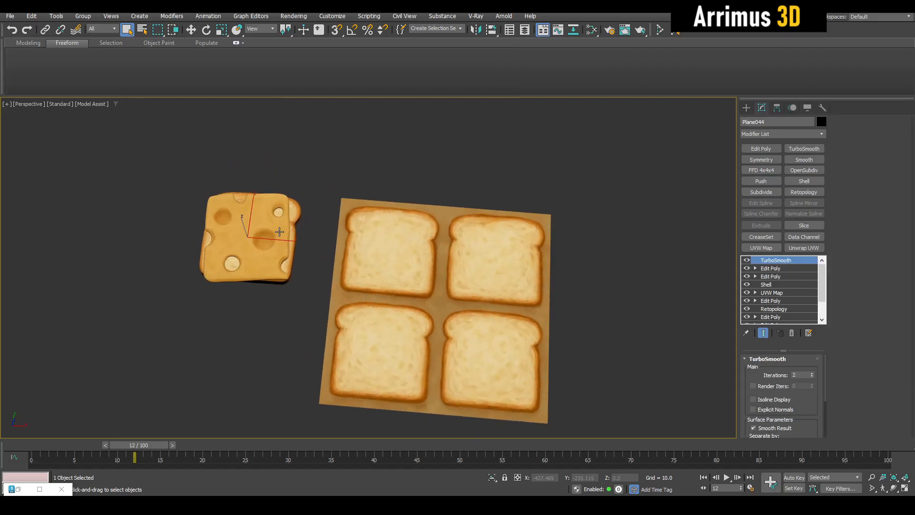
pyautogui.press('z')
pyautogui.moveTo(303, 229); pyautogui.dragTo(329, 245, button='middle')
pyautogui.scroll(-4, 364, 246)
pyautogui.press('w')
pyautogui.moveTo(385, 235); pyautogui.dragTo(282, 251)
pyautogui.scroll(4, 327, 272)
pyautogui.moveTo(327, 272)
pyautogui.keyDown('alt'); pyautogui.mouseDown(button='middle')
pyautogui.moveTo(323, 217)
pyautogui.moveTo(361, 230)
pyautogui.moveTo(338, 260)
pyautogui.moveTo(339, 285)
pyautogui.mouseUp(button='middle'); pyautogui.keyUp('alt')
pyautogui.keyDown('alt'); pyautogui.moveTo(492, 336); pyautogui.dragTo(513, 364, button='middle'); pyautogui.keyUp('alt')
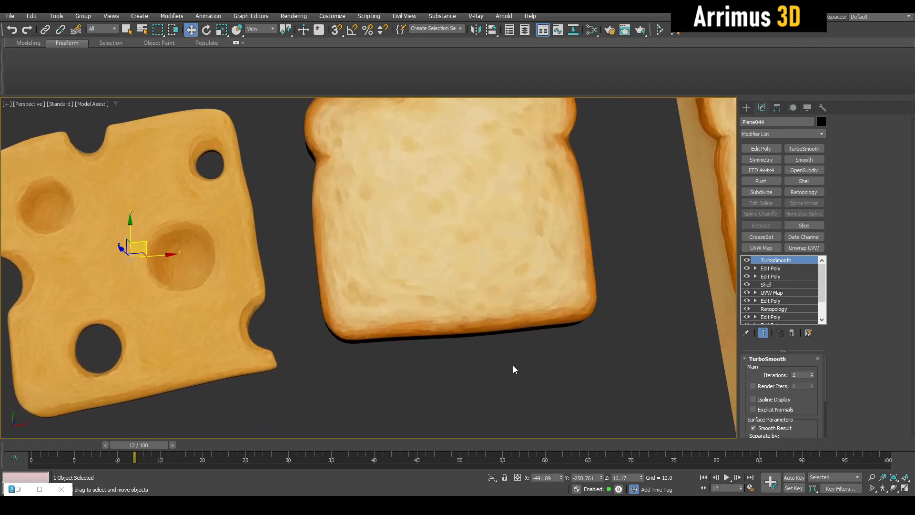